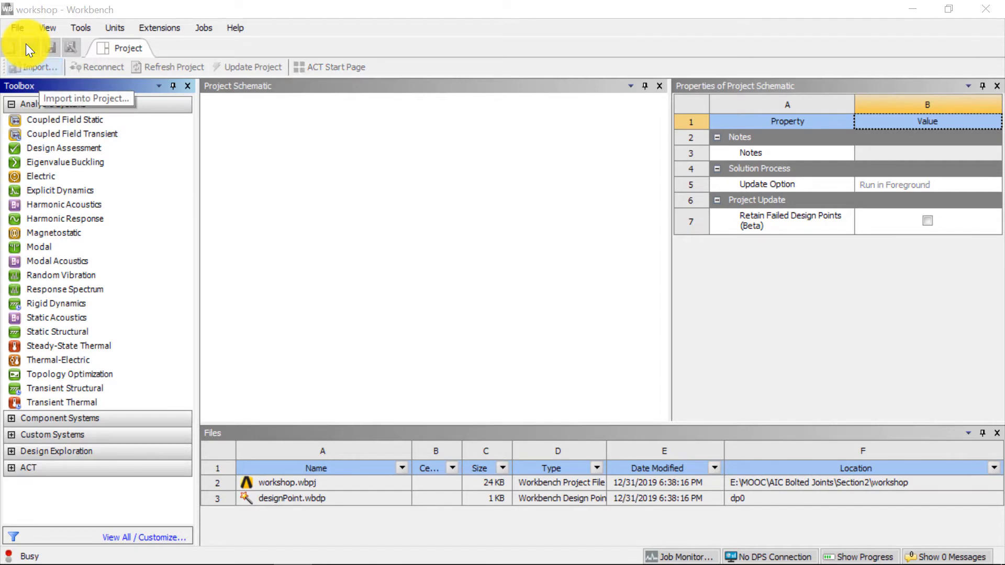
- Examine the geometry's input parameters and design points in the Parameter Set and return to the project schematic
click(215, 229)
key(Return)
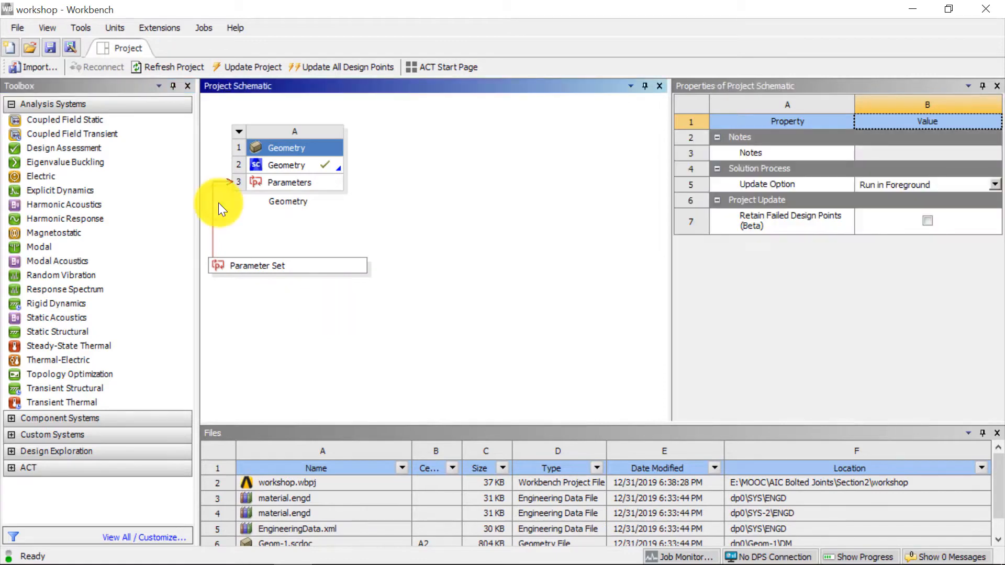
double_click(253, 266)
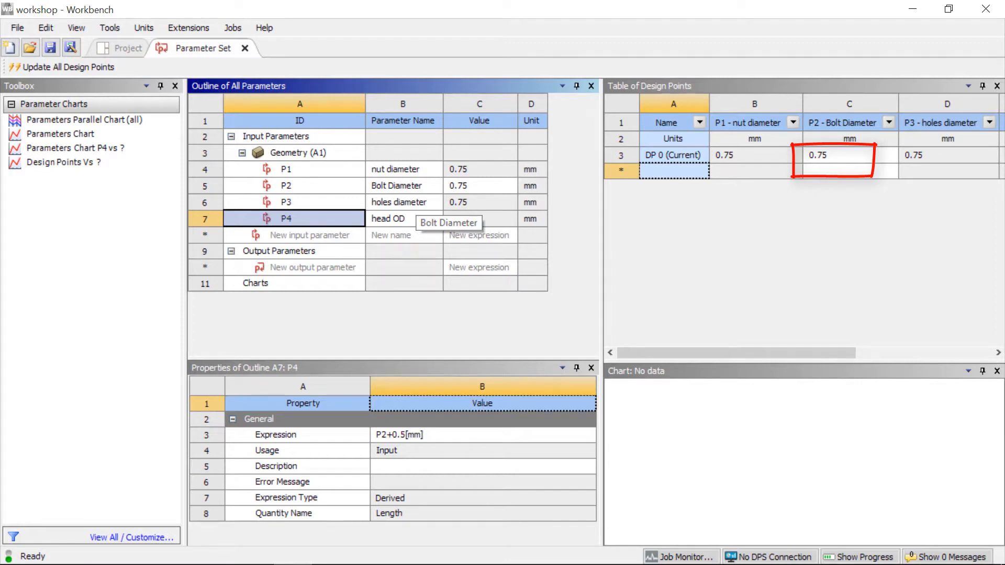
click(127, 48)
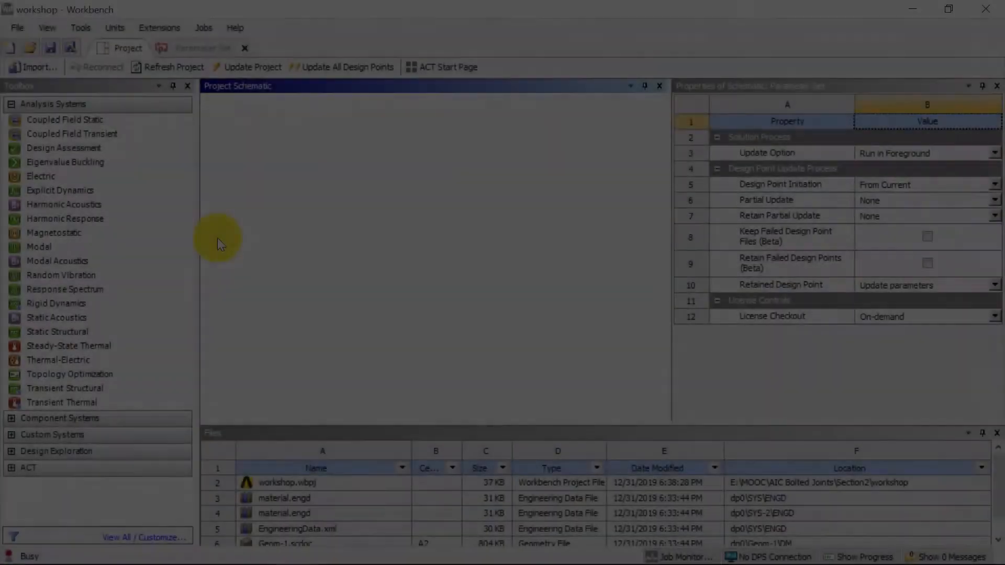
click(218, 236)
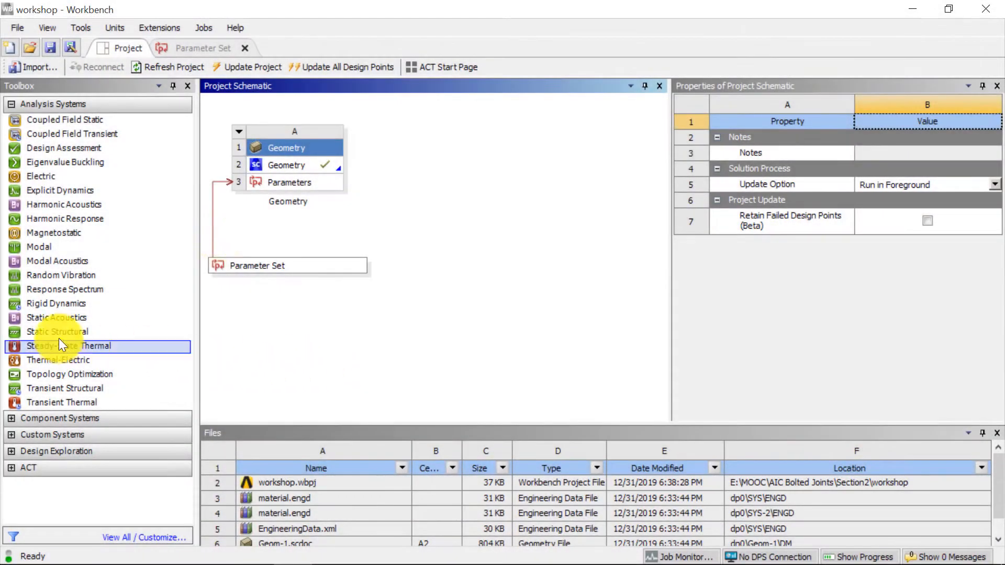
- Add a Static Structural system to the project schematic and link the existing Geometry component to its Model cell
drag(58, 331, 429, 175)
click(319, 168)
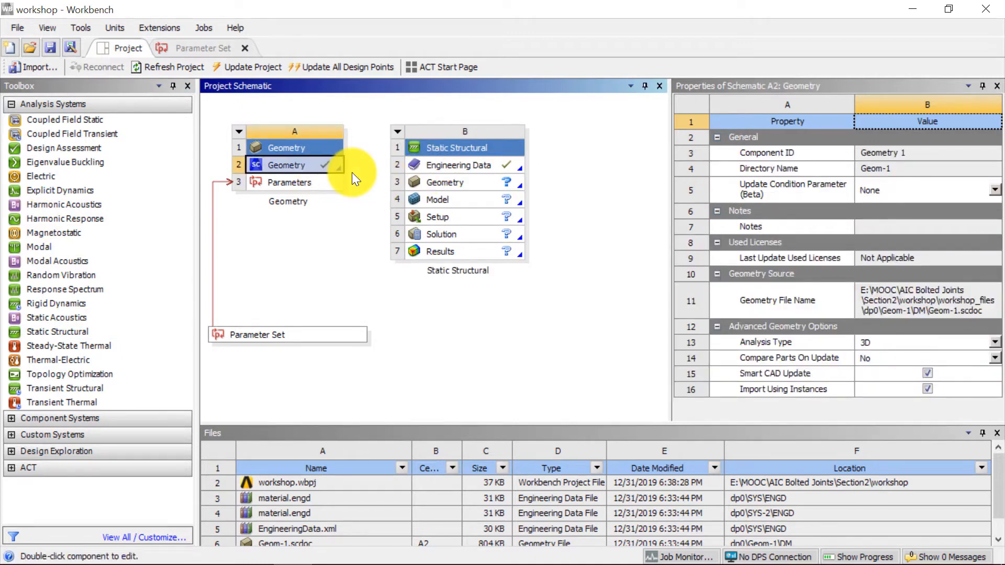
drag(351, 171, 285, 142)
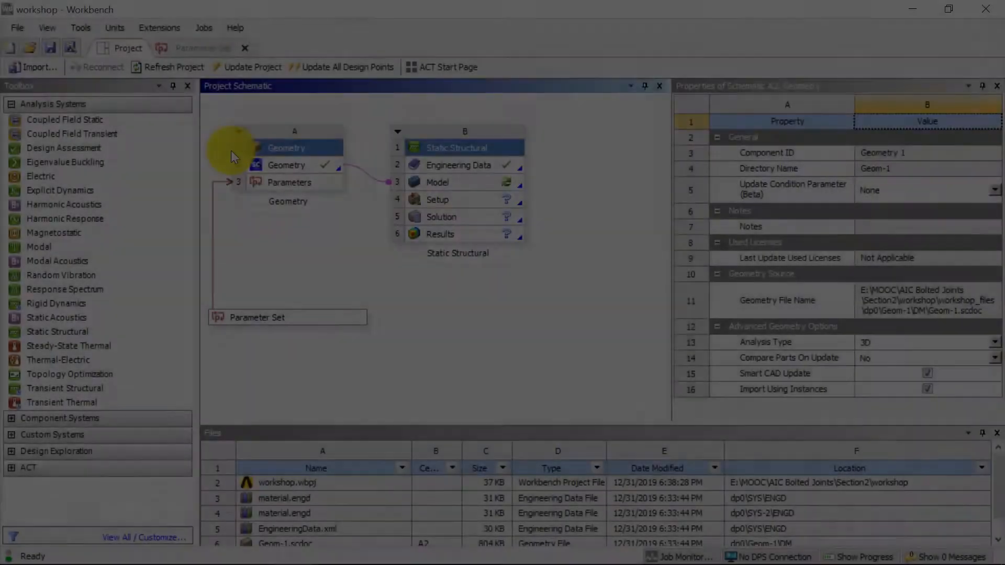
click(231, 149)
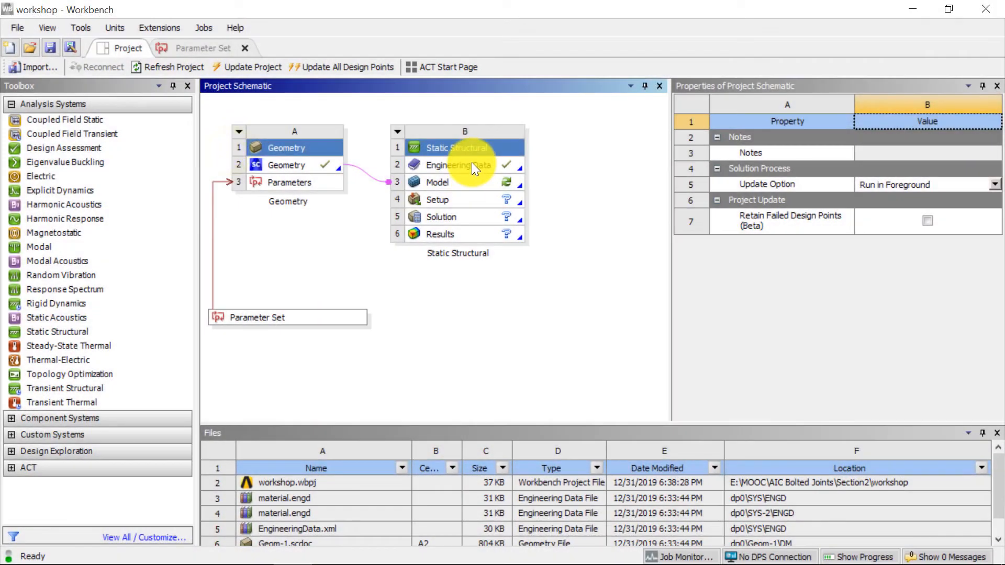
- Open the Static Structural system's Engineering Data for editing and add a new material named Graphite
right_click(473, 165)
click(545, 175)
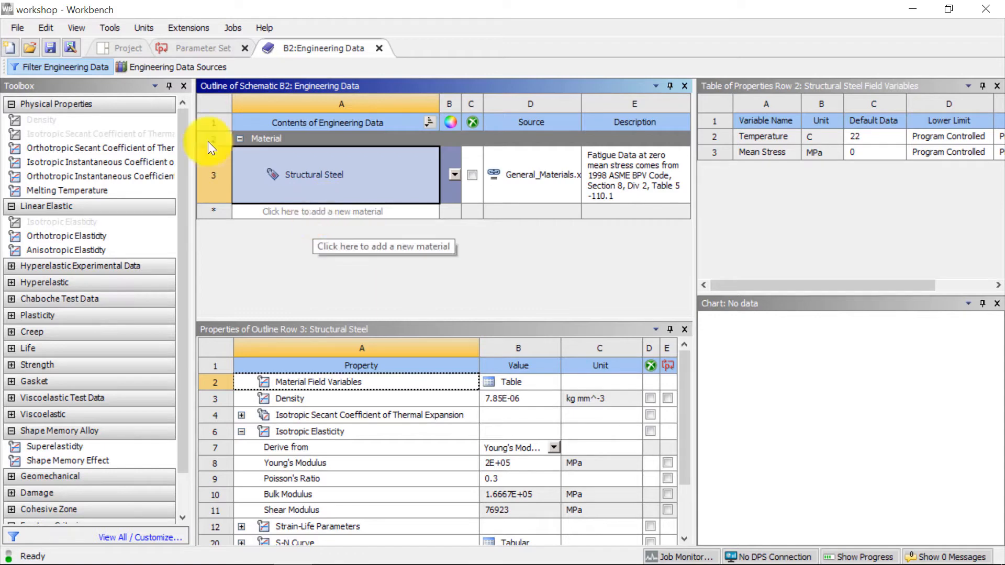
text(Graphite)
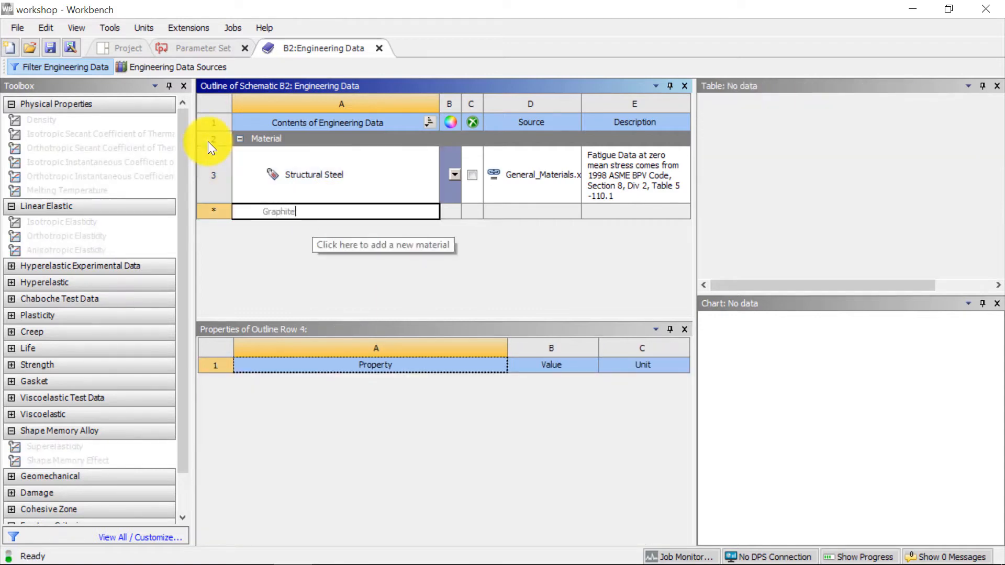
key(Return)
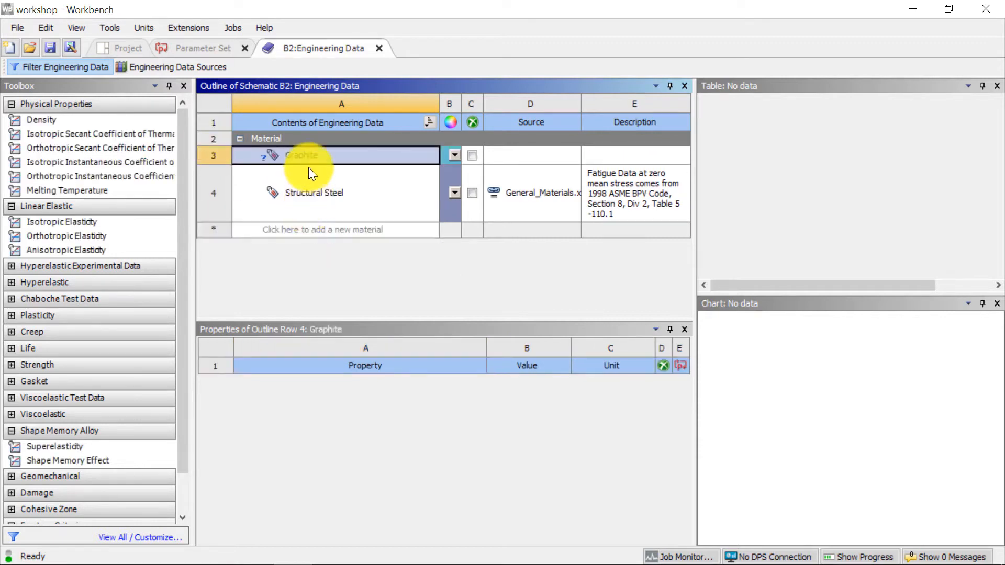
- Add a Density property to Graphite and set it to 2.25e-6 kg mm^-3
double_click(61, 122)
drag(61, 122, 313, 153)
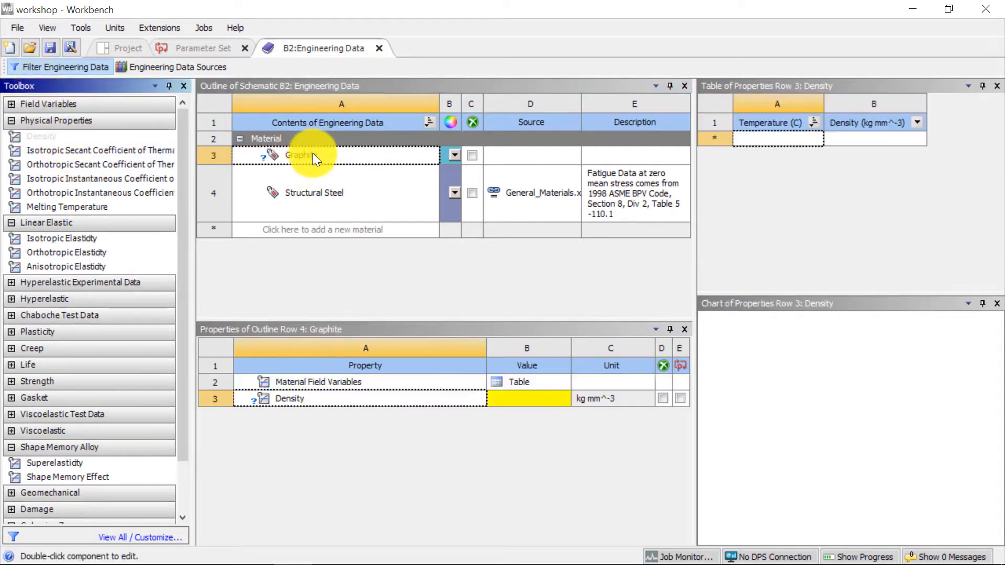
click(524, 401)
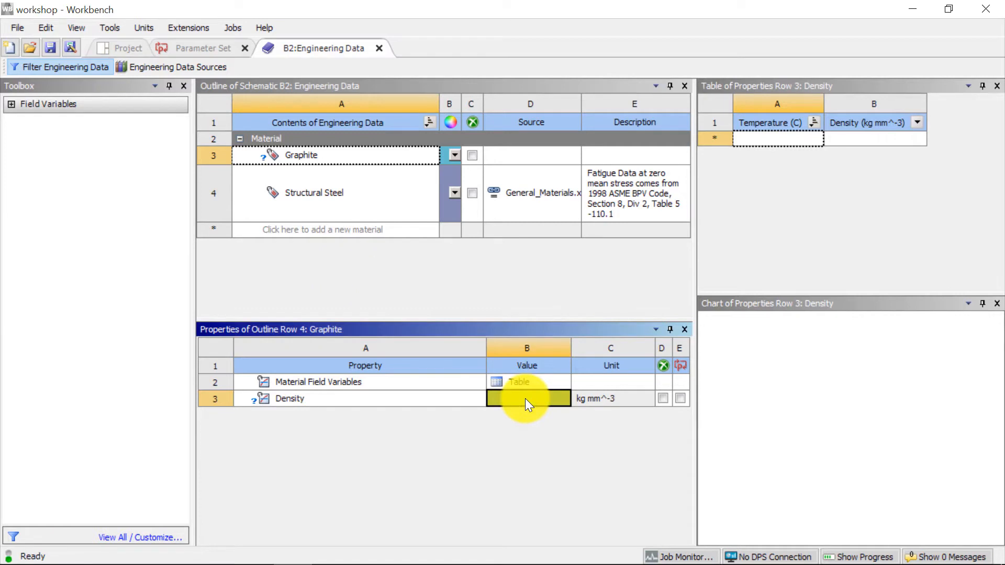
text(2.25e)
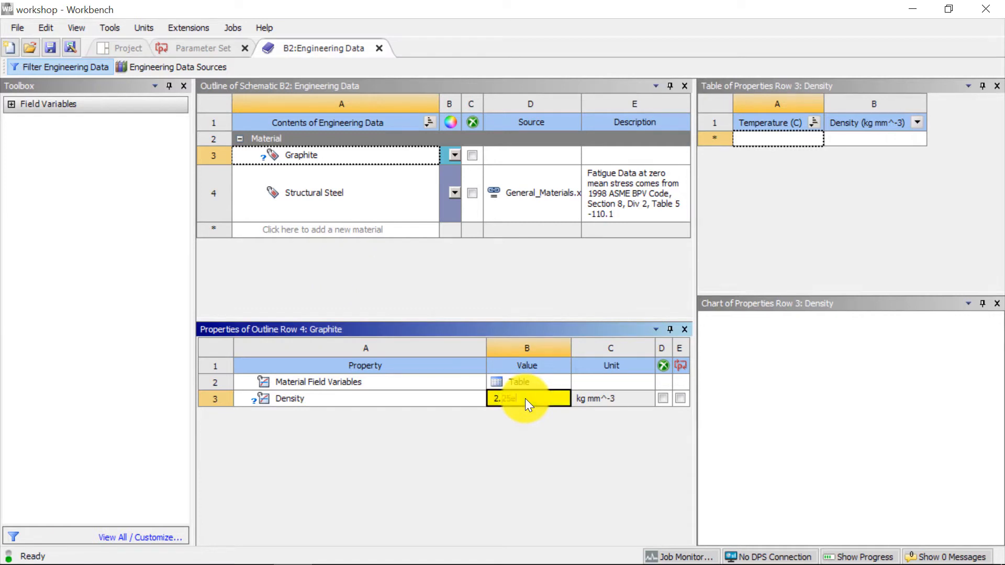
text(-6)
key(Return)
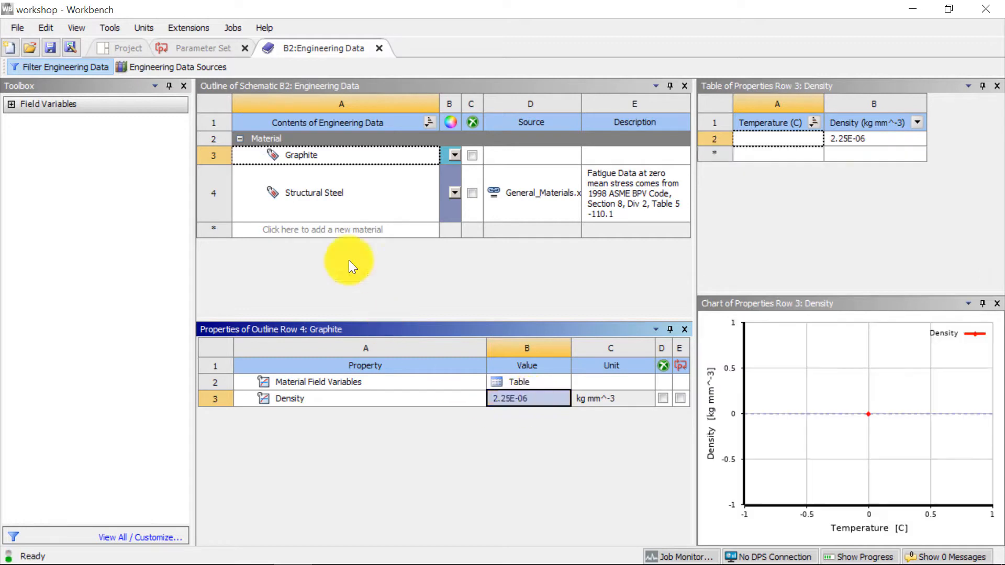
- Add Isotropic Elasticity to Graphite with a Young's Modulus of 28269 MPa and a Poisson's Ratio of 0.17
click(210, 105)
click(209, 106)
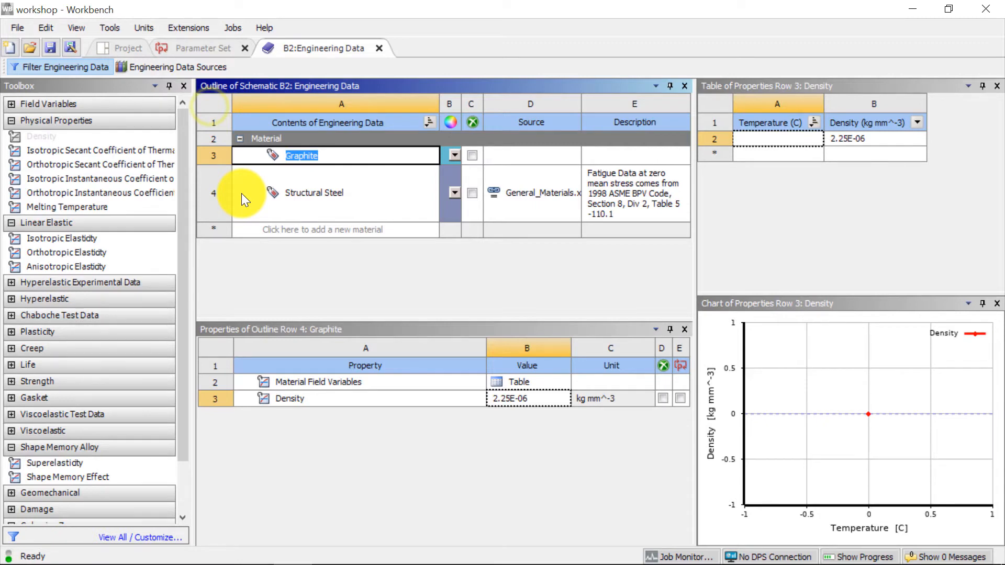
click(63, 238)
drag(45, 161, 394, 441)
click(529, 447)
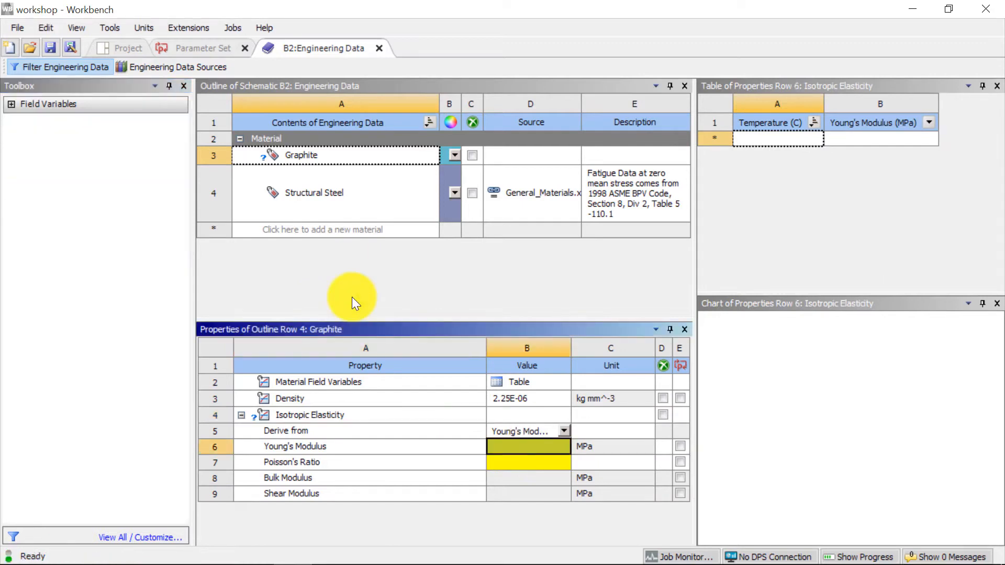
text(28269)
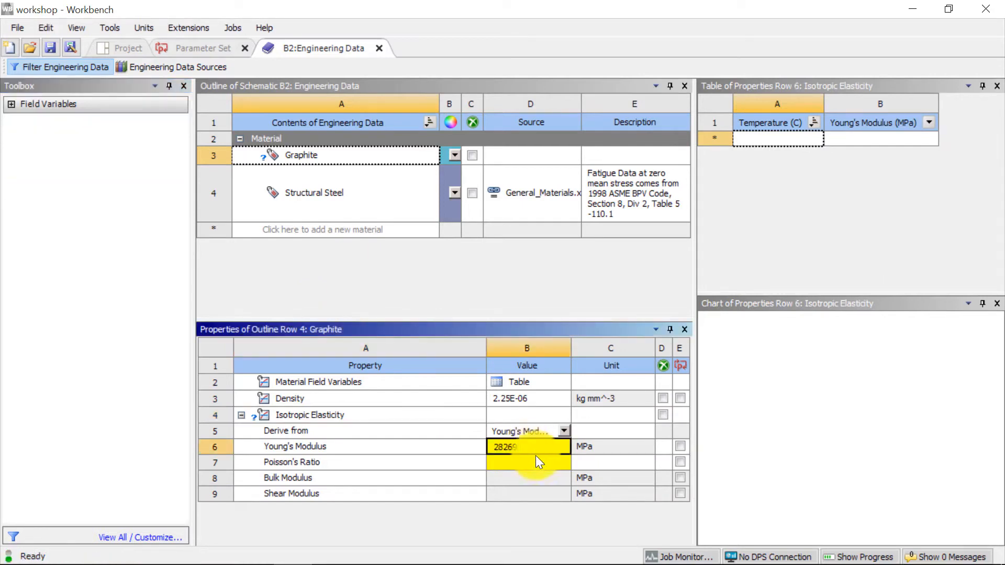
key(Return)
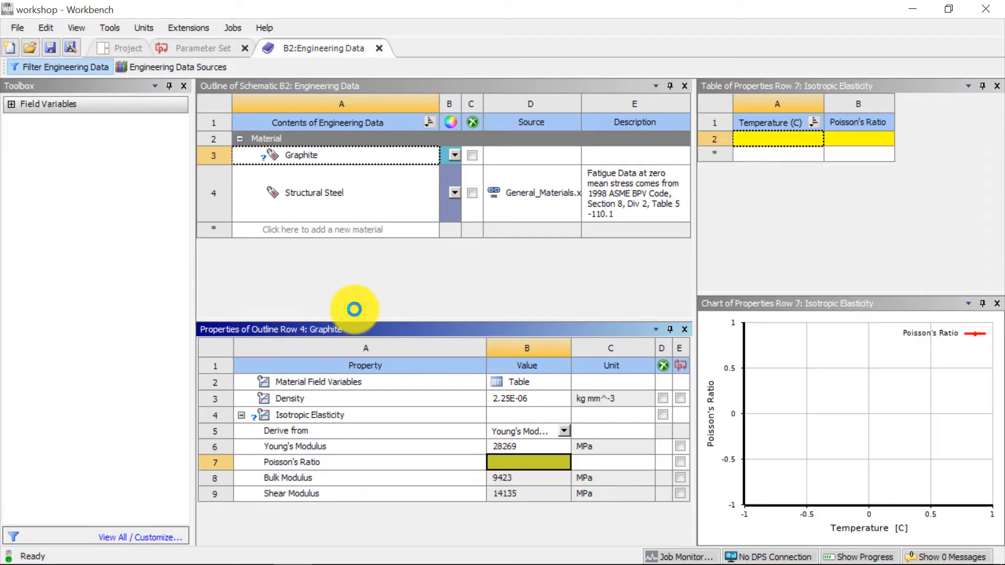
text(0.17)
key(Return)
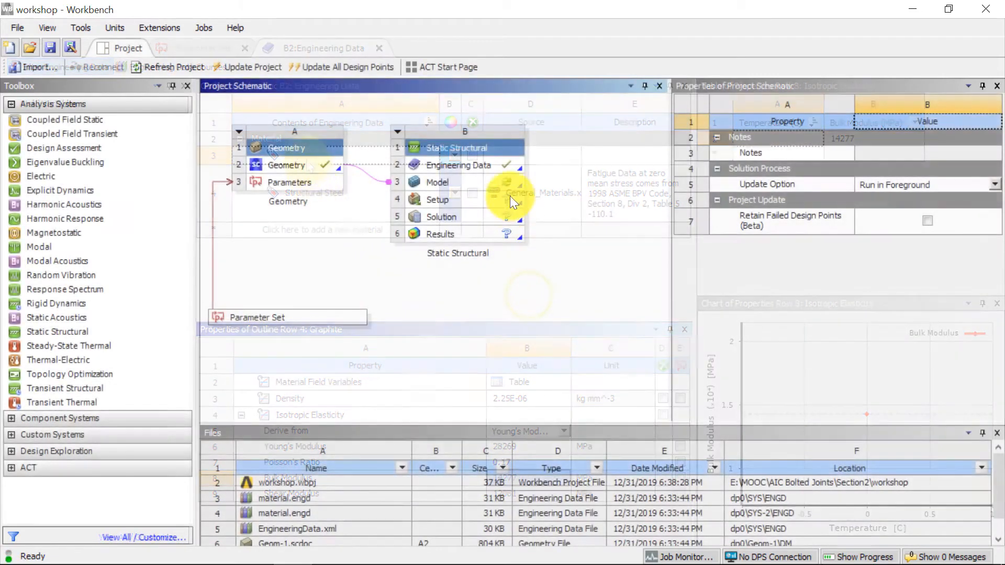
- Open the Static Structural system's Model cell in Mechanical
right_click(500, 184)
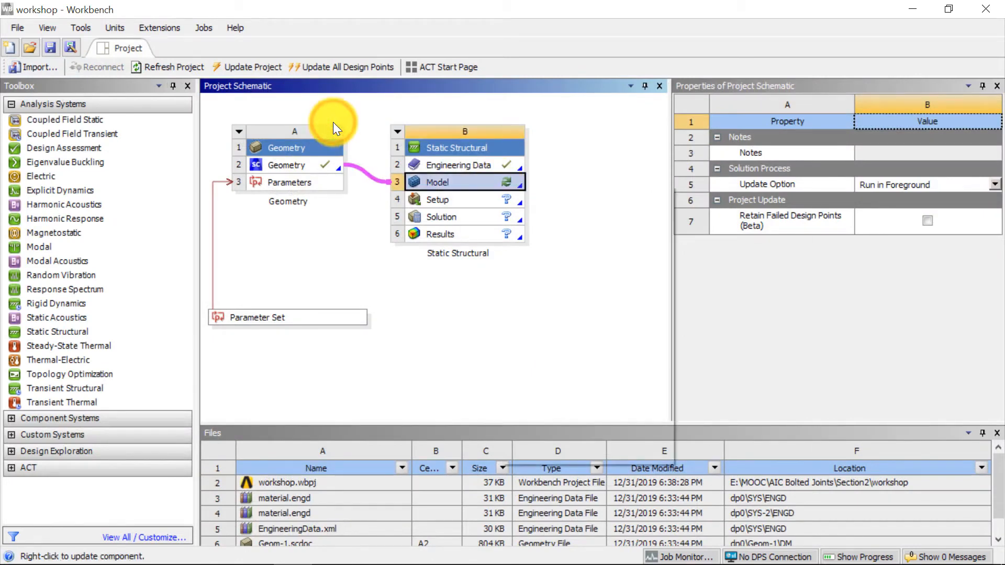
key(Return)
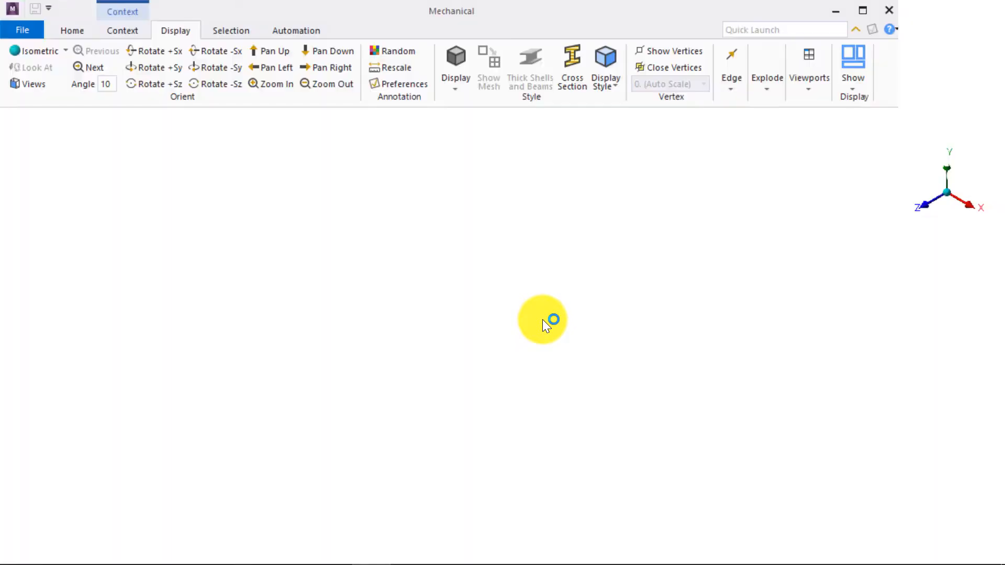
drag(501, 343, 404, 377)
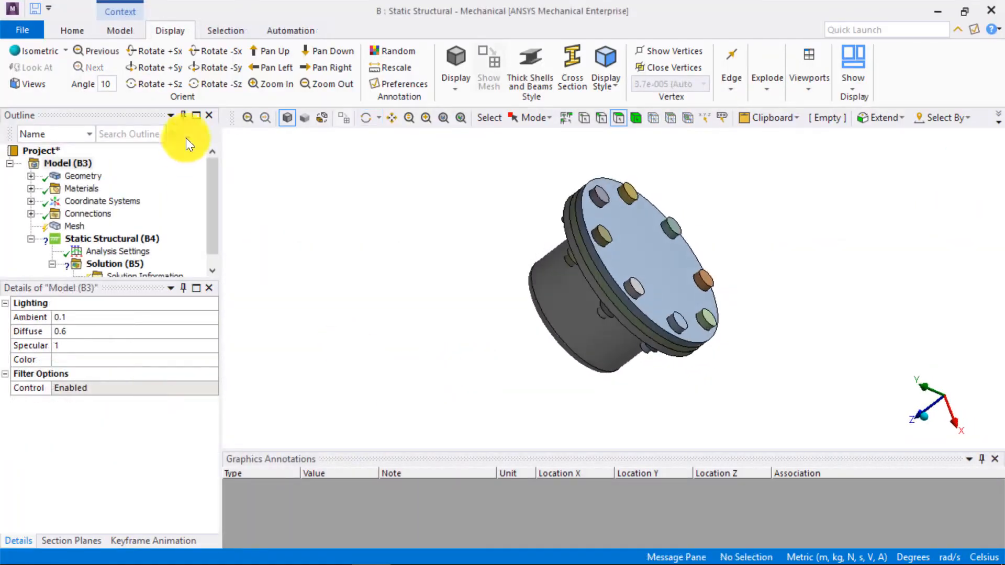
- Set the unit system to Metric (mm, kg, N, s, mV, mA)
click(69, 29)
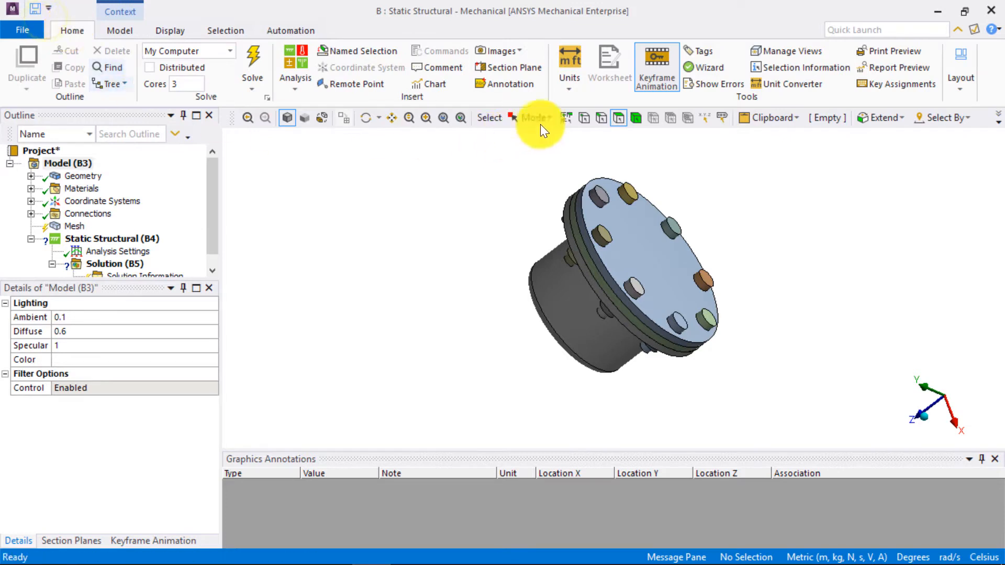
click(571, 85)
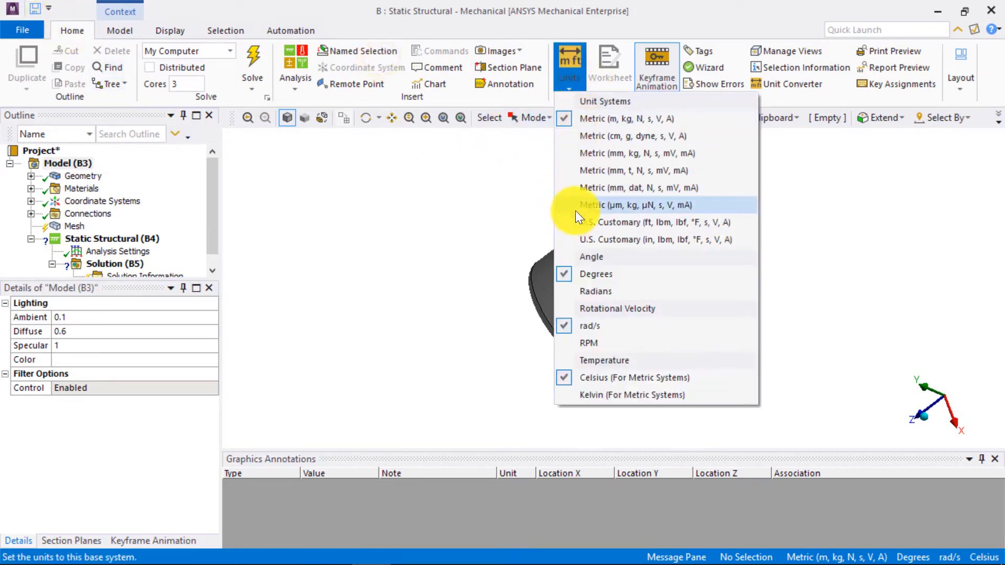
click(714, 153)
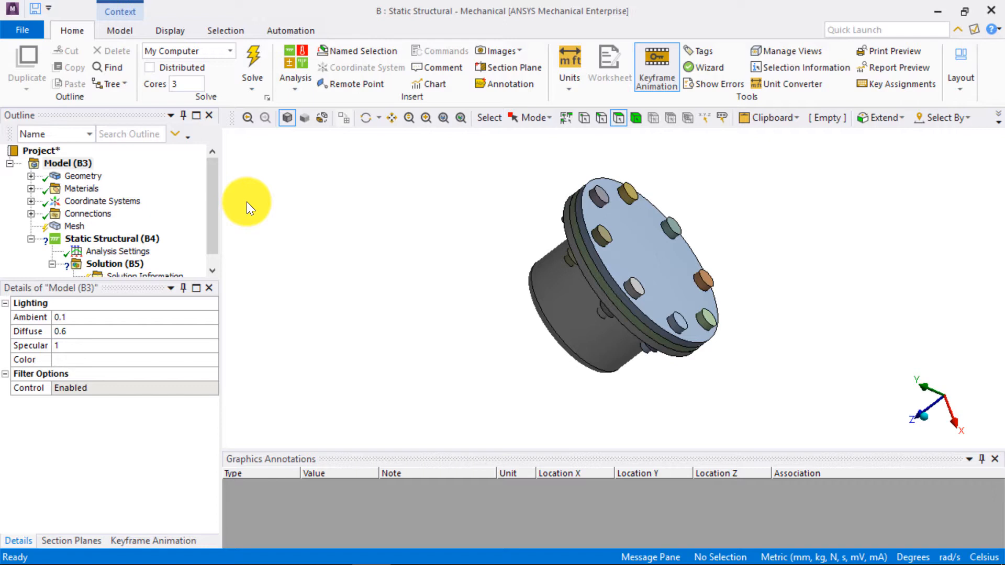
- Select all bodies under Geometry together to check their material assignment
click(31, 176)
click(147, 164)
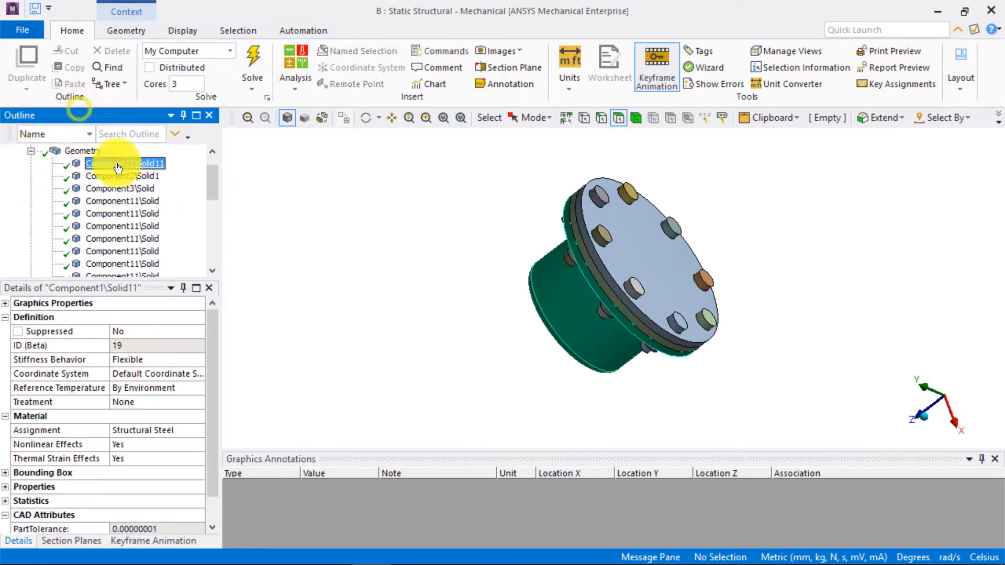
scroll(139, 220, down, 5)
shift+click(123, 201)
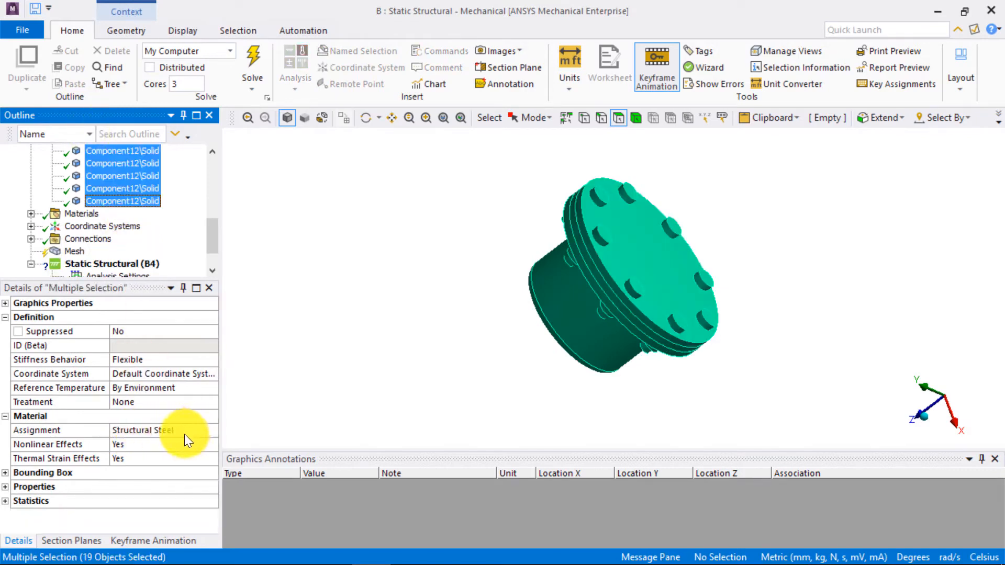
- Locate the gasket body between the flange and the cover plate in the tree and assign Graphite as its material
click(636, 118)
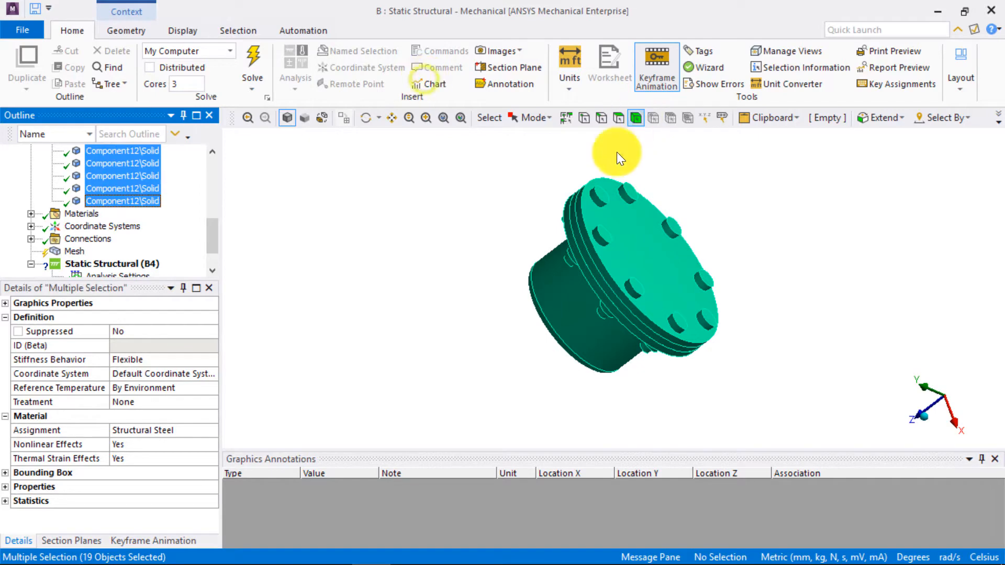
right_click(581, 247)
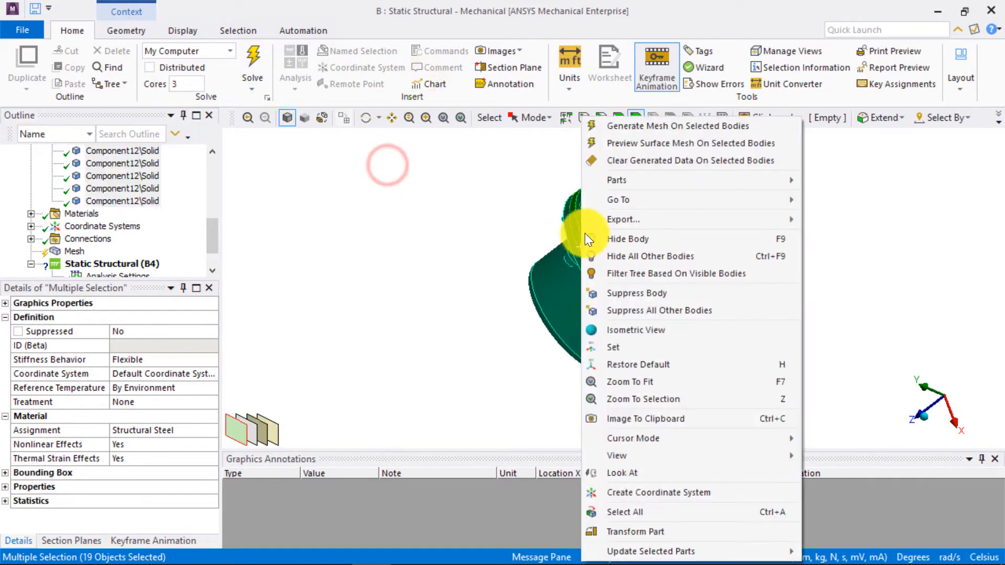
mouse_move(628, 201)
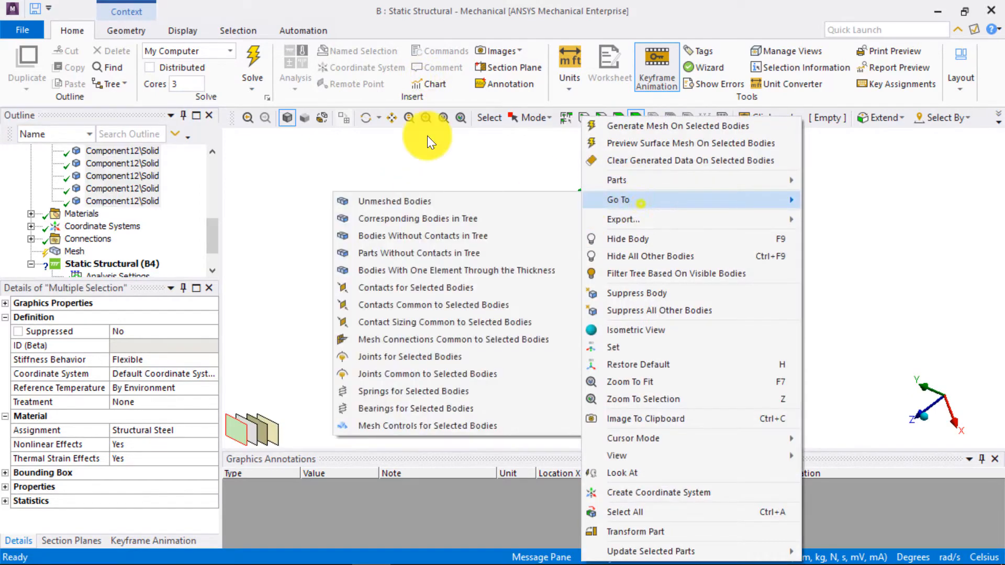
click(474, 218)
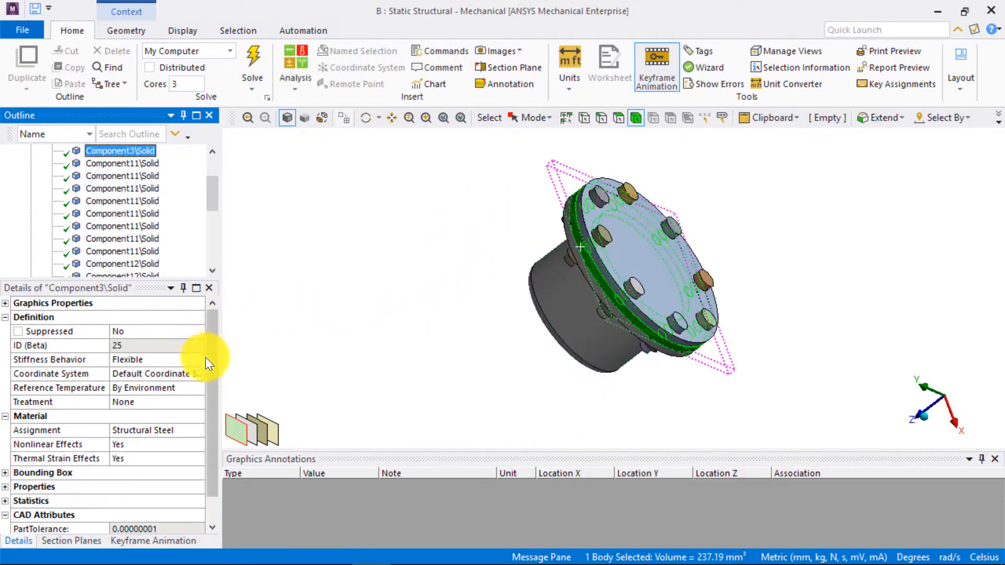
mouse_move(601, 419)
middle_down()
mouse_move(603, 371)
mouse_move(672, 365)
mouse_move(584, 445)
middle_up()
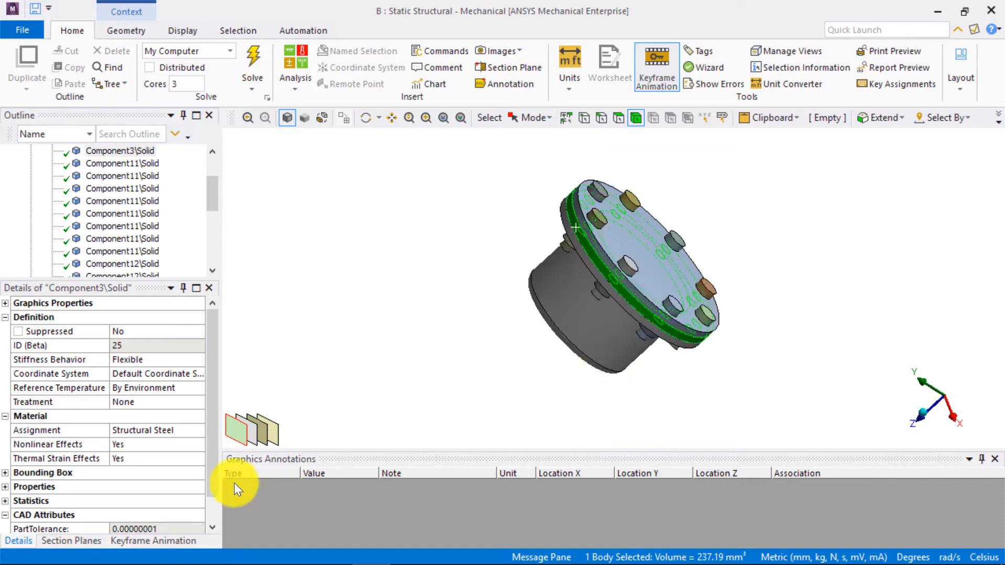
click(198, 430)
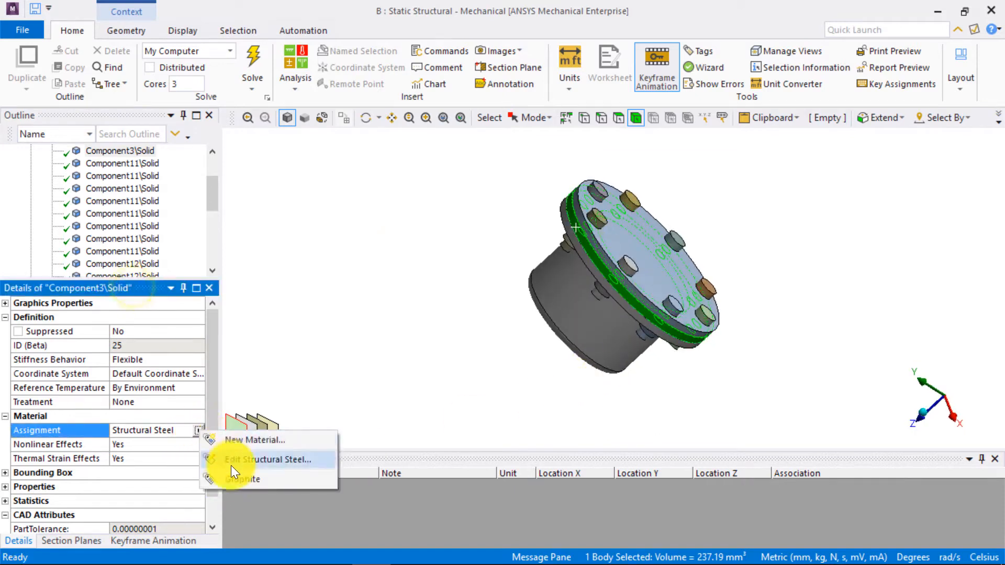
click(250, 479)
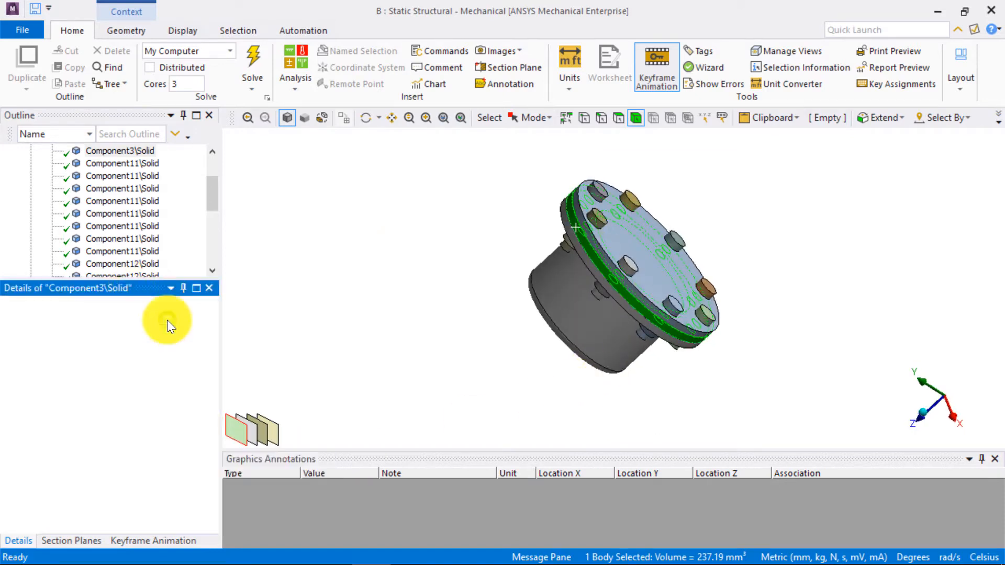
click(325, 373)
drag(212, 190, 218, 164)
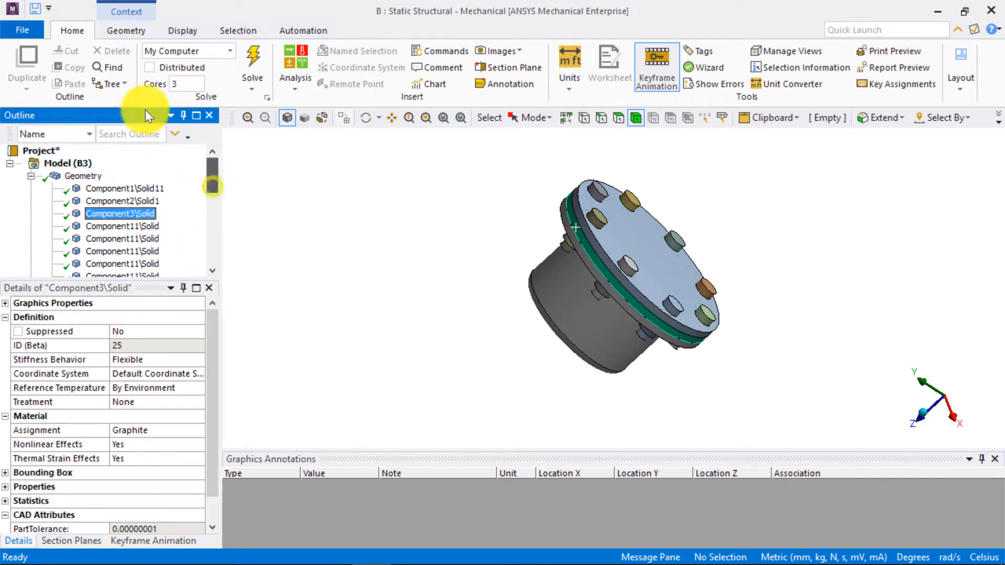
- Hide the cover plate, gasket and flange bodies so only the bolts and nuts remain displayed
click(30, 175)
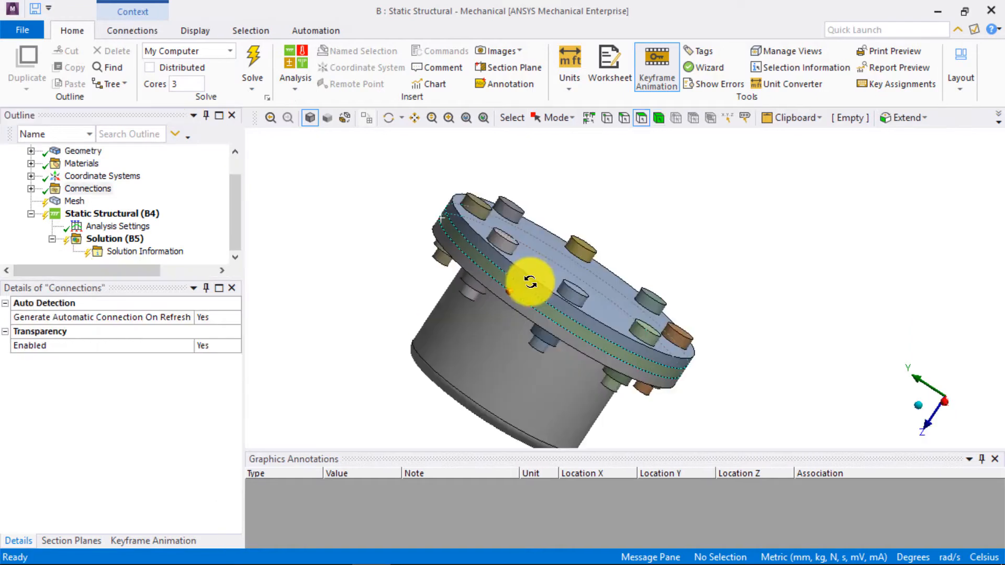
middle_drag(530, 278, 523, 291)
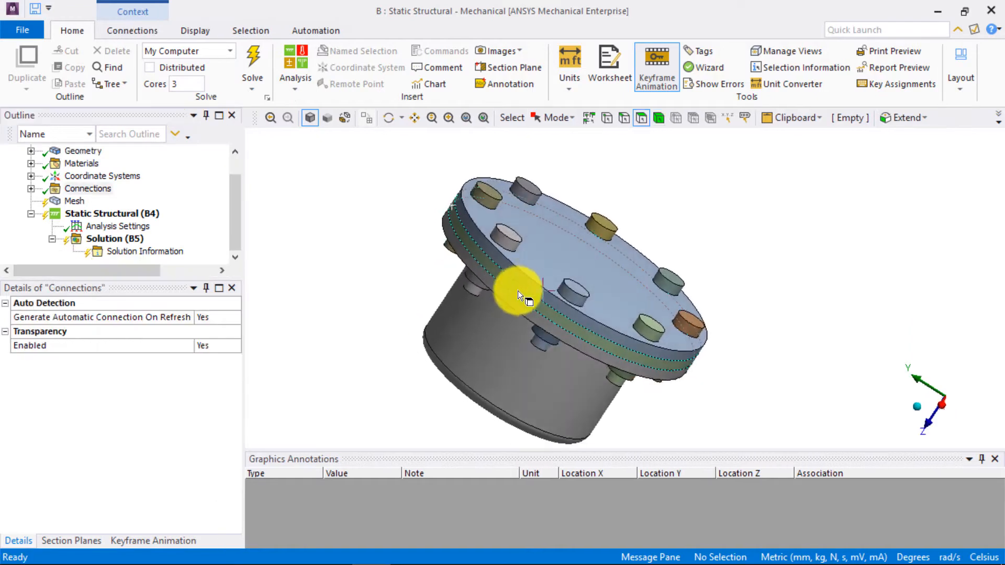
click(660, 118)
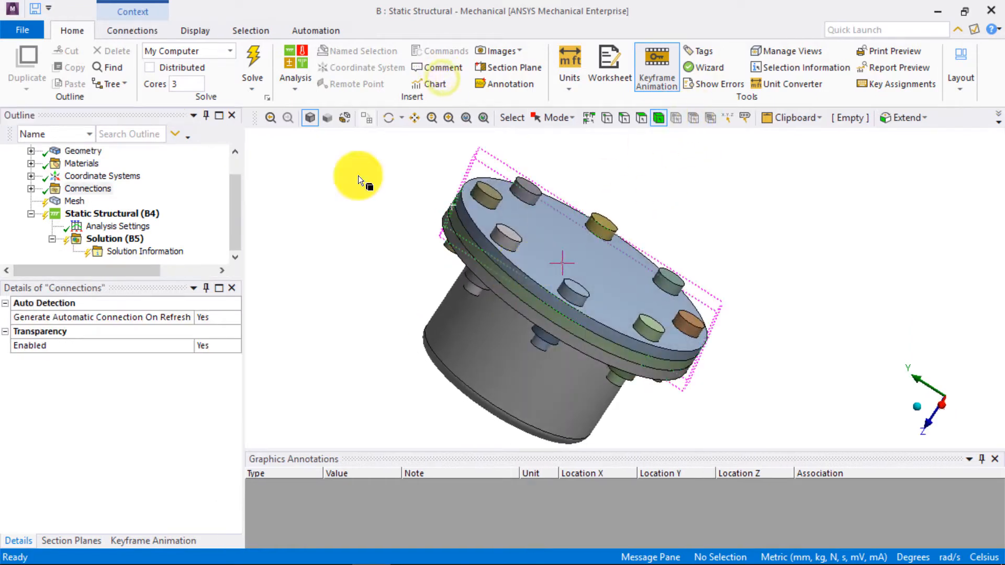
click(523, 291)
ctrl+click(522, 291)
ctrl+click(516, 300)
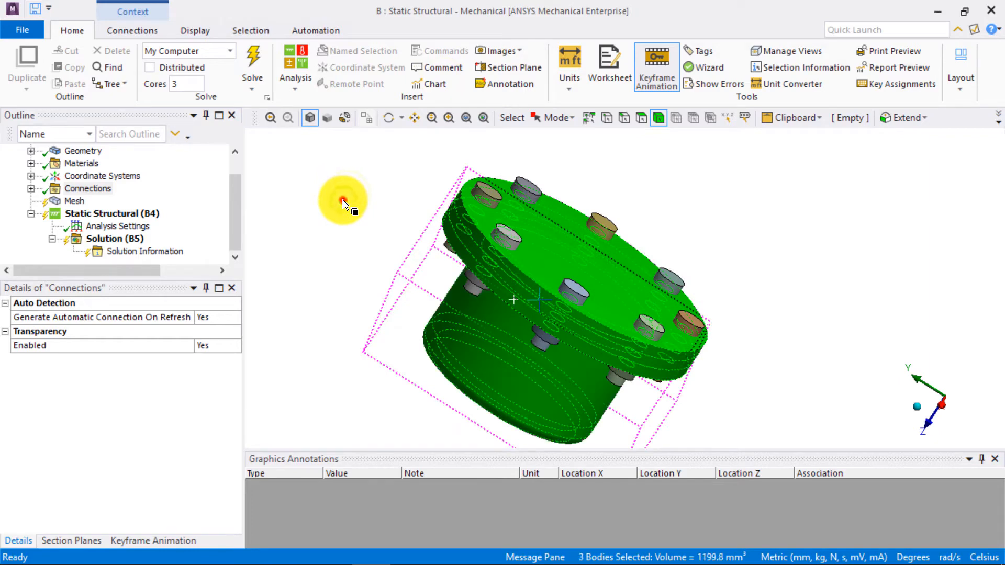
right_click(515, 300)
click(560, 128)
- Box-select the eight bolt bodies, without the nuts, in a side view and create a named selection called Bolts
middle_drag(533, 306, 539, 296)
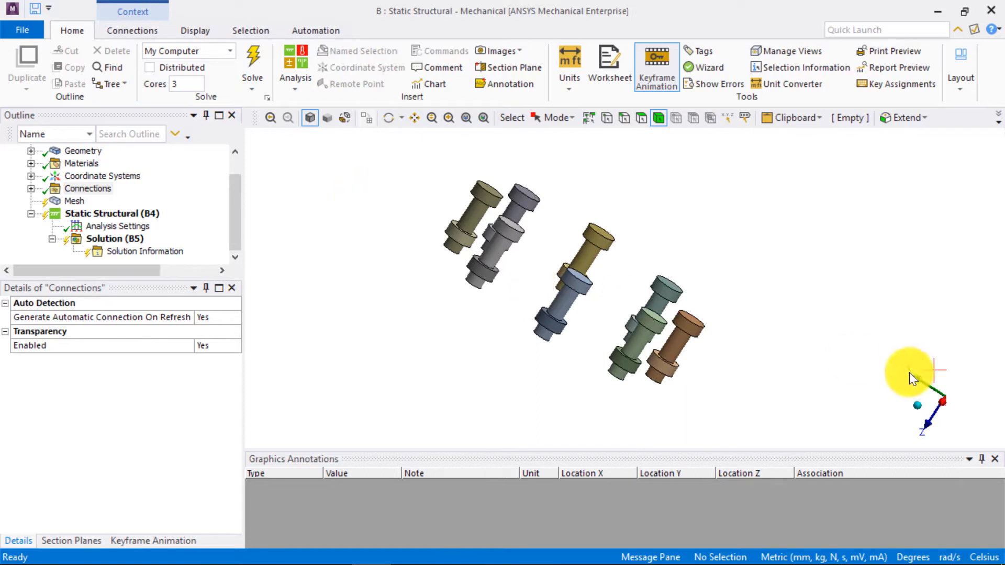
click(948, 409)
ctrl+middle_drag(647, 376, 654, 398)
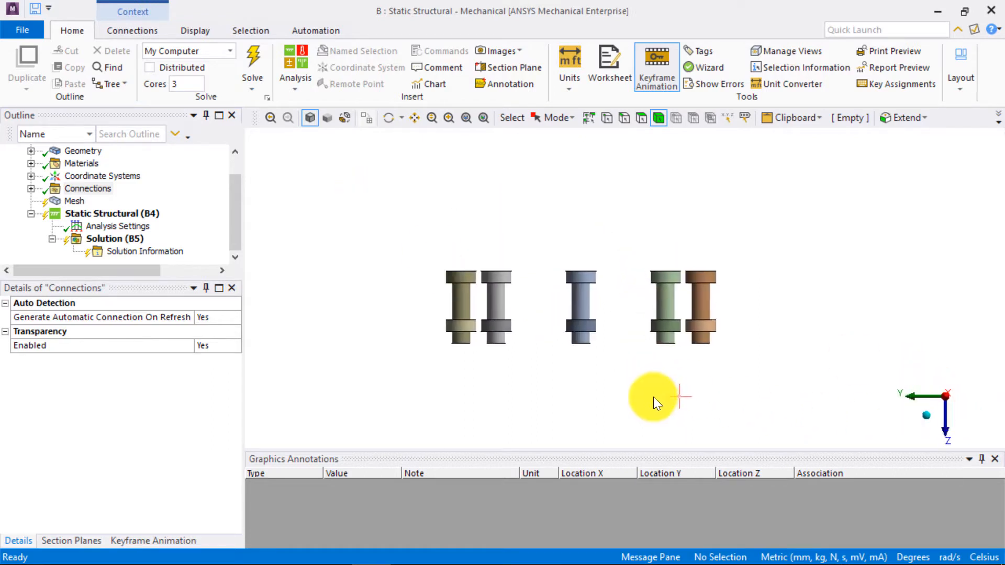
scroll(654, 399, up, 3)
click(558, 118)
click(557, 153)
drag(809, 331, 300, 227)
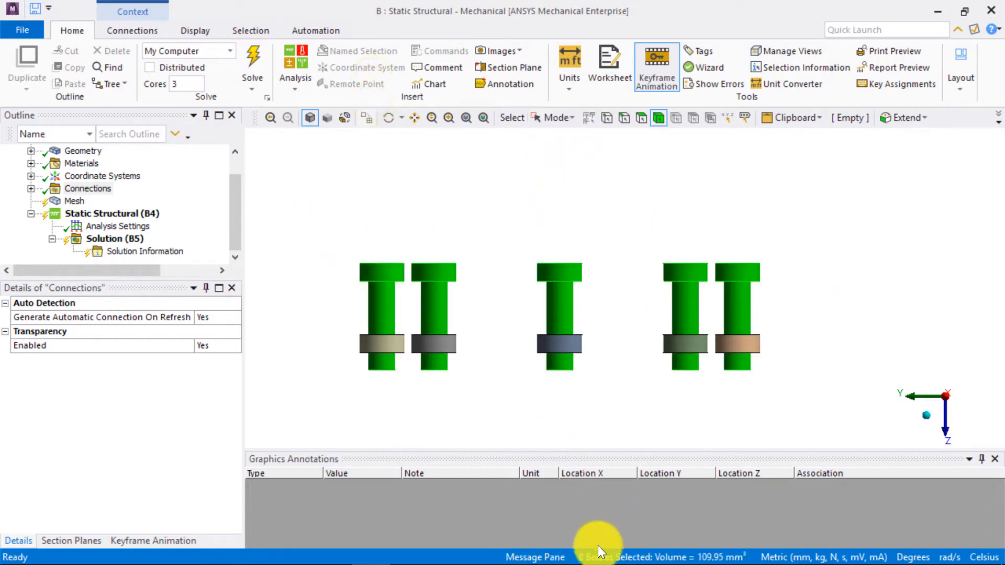
right_click(500, 251)
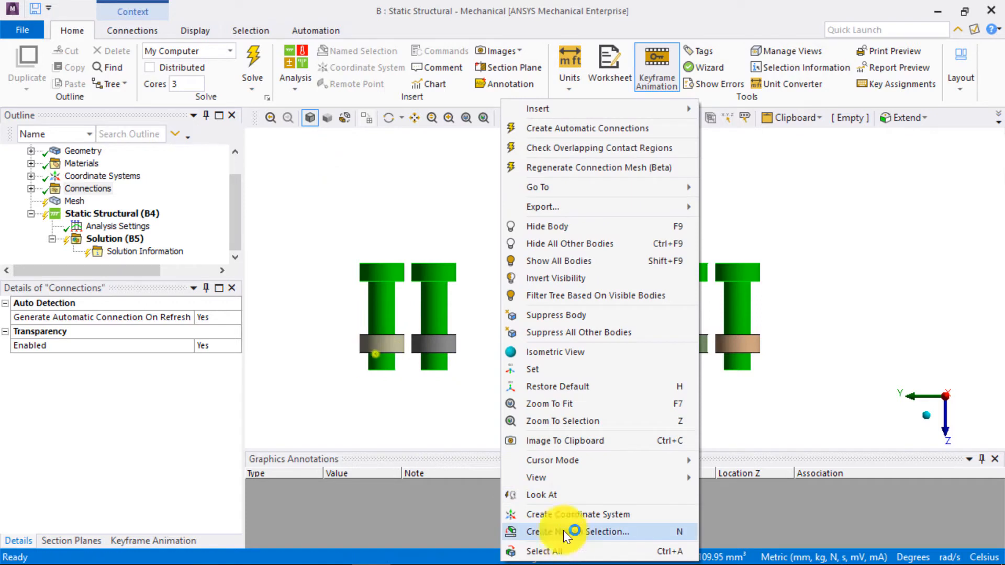
click(564, 532)
text(Bolts)
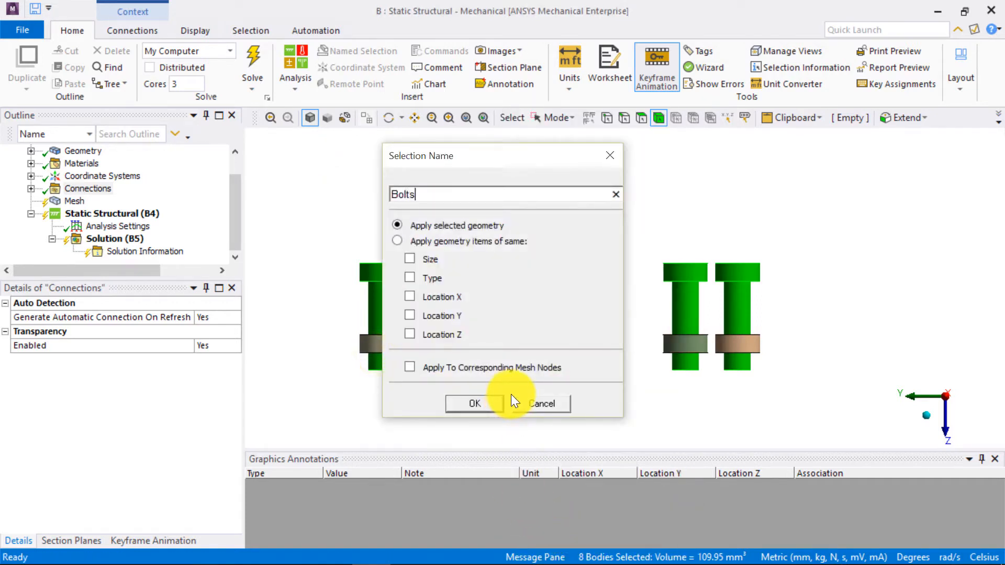
key(Return)
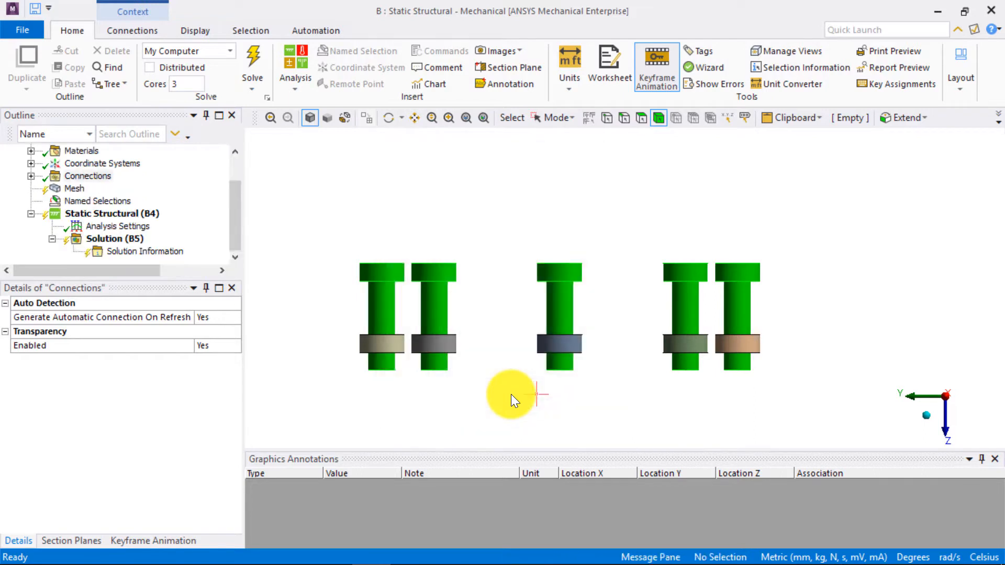
- Create a named selection called bolt head spacing from the underside faces of the eight bolt heads
click(488, 391)
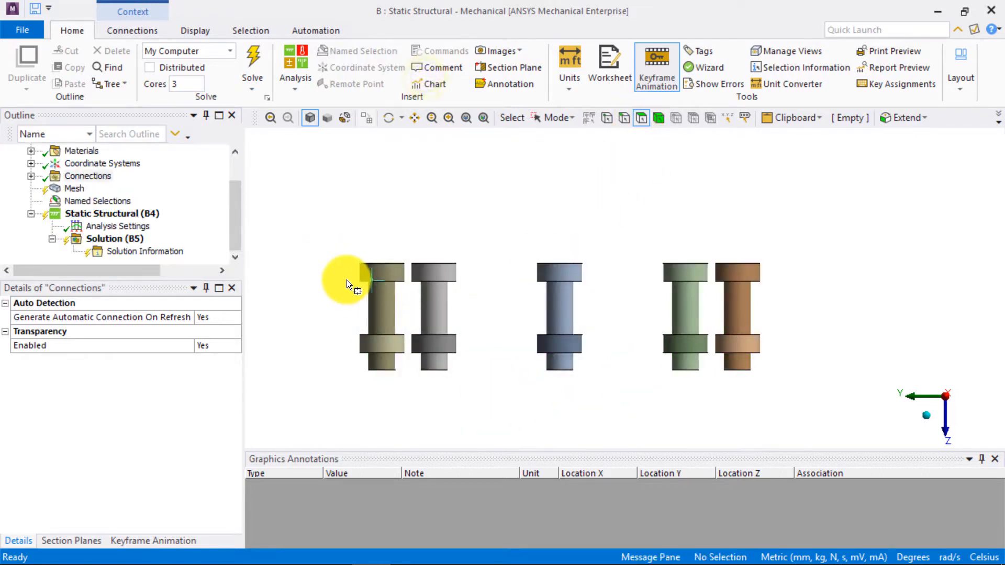
drag(724, 307, 779, 301)
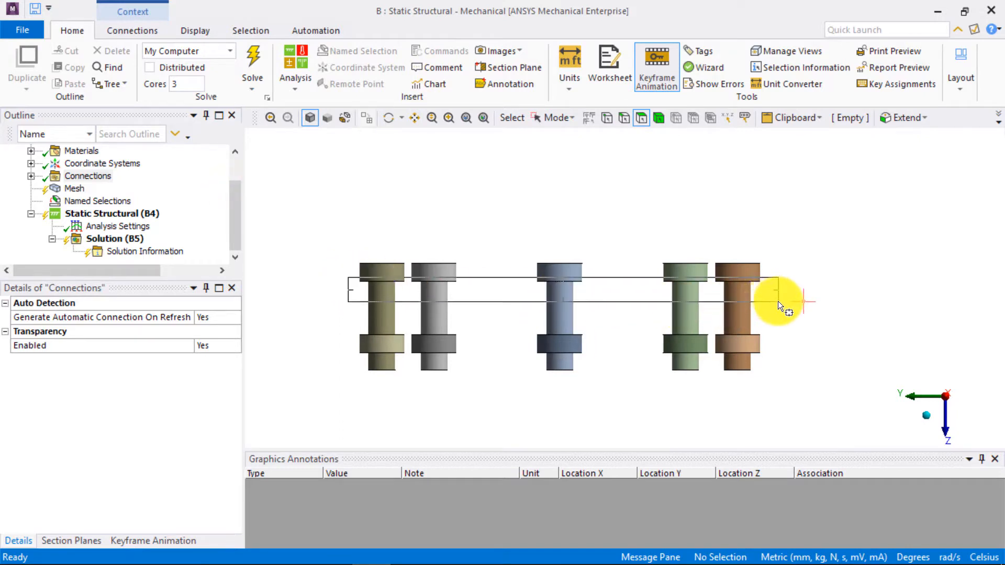
middle_drag(651, 336, 642, 321)
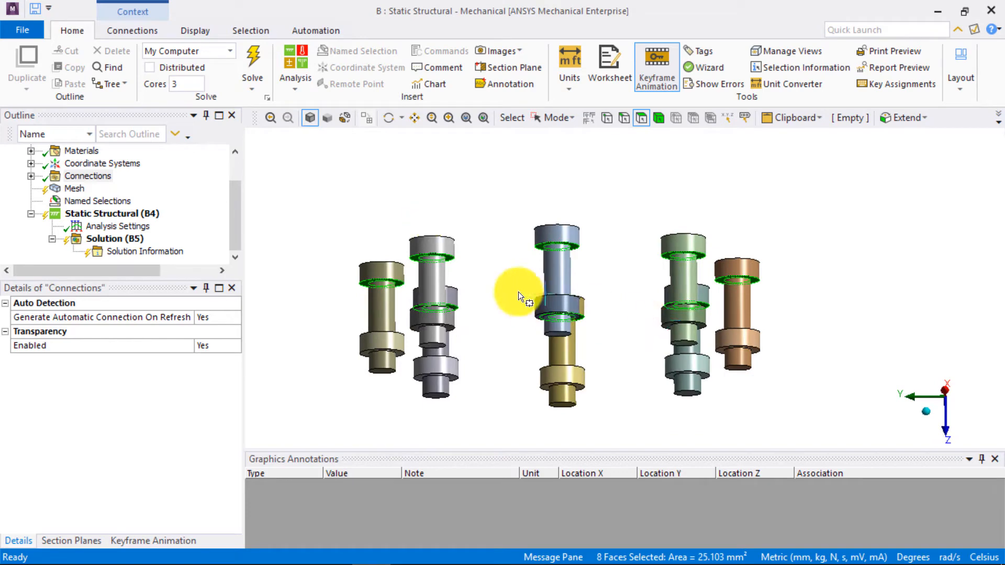
right_click(480, 253)
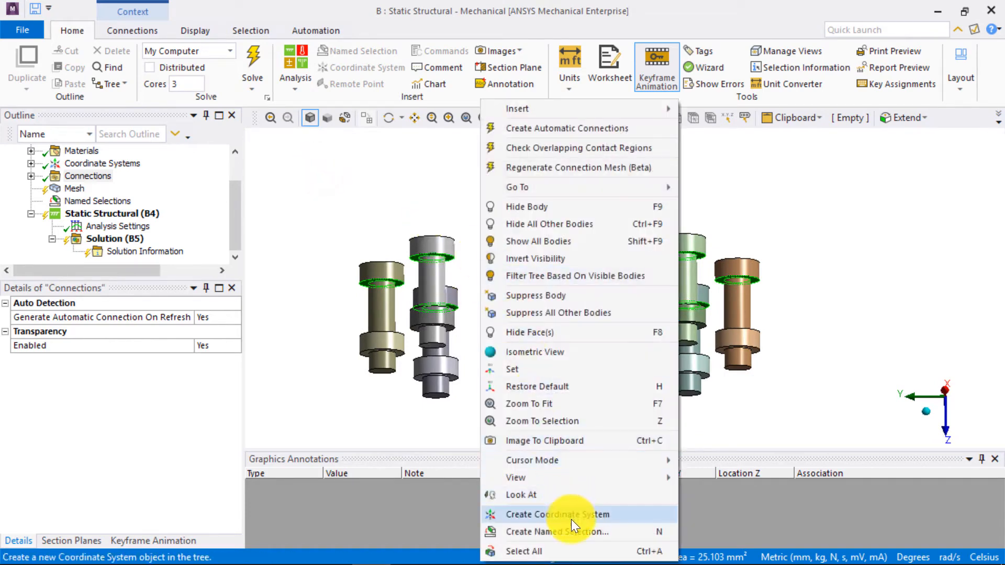
click(560, 530)
text(bolt head spacing)
key(Return)
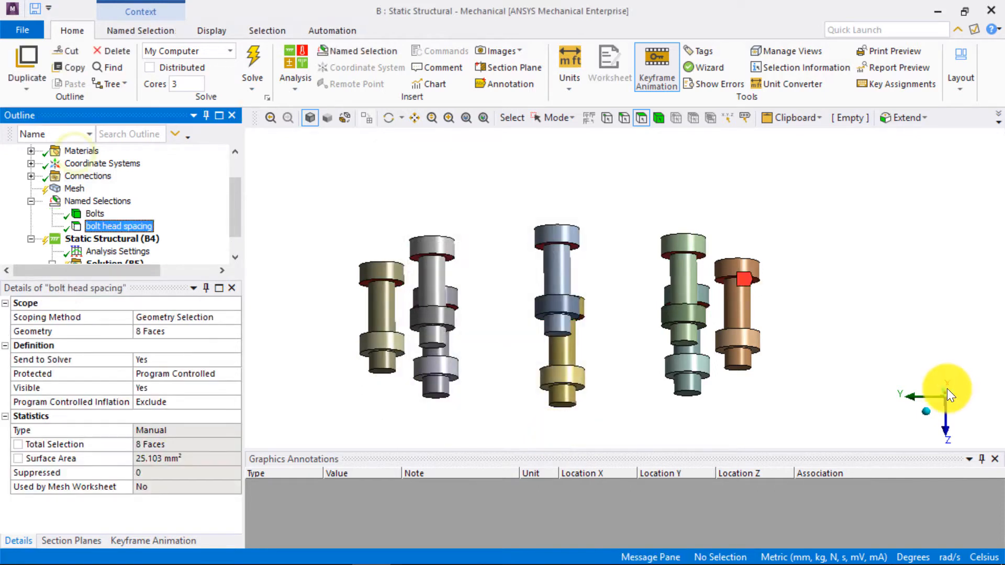
- Create a named selection called bolt shank from the shank faces of all eight bolts
click(949, 390)
drag(763, 314, 336, 301)
mouse_move(500, 317)
middle_down()
mouse_move(511, 325)
mouse_move(516, 314)
mouse_move(482, 313)
middle_up()
right_click(521, 306)
click(557, 378)
text(bolt shank)
key(Return)
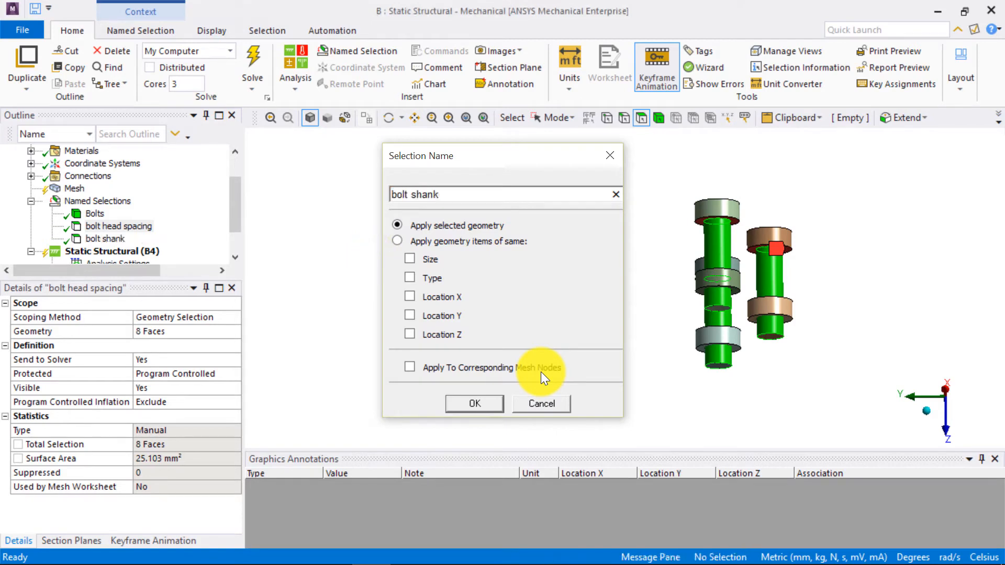
- Box-select the eight nut bodies and create a named selection called Nuts
click(335, 277)
click(905, 435)
click(659, 118)
drag(303, 288, 853, 332)
right_click(413, 252)
click(665, 375)
text(Nuts)
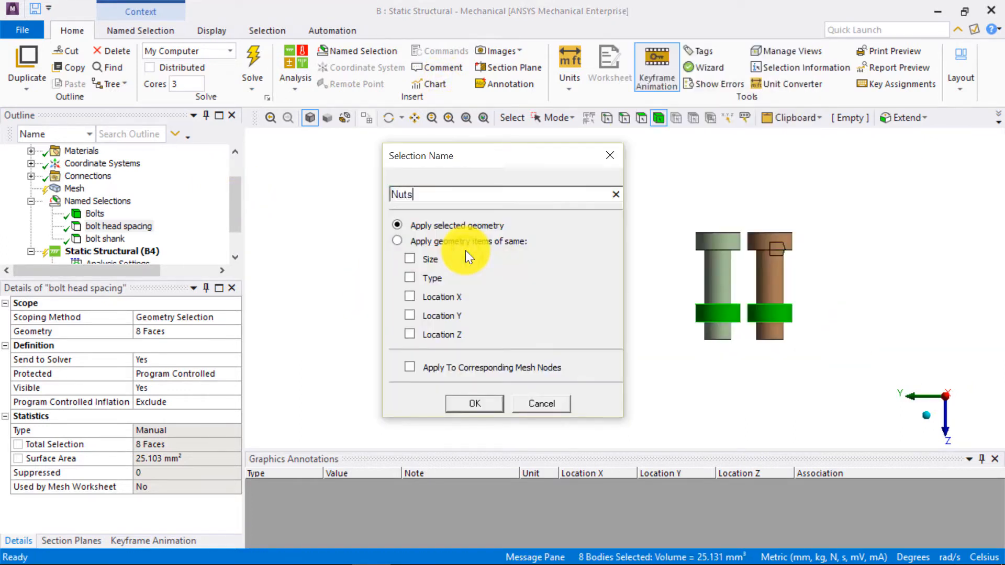
key(Return)
- Create a named selection called Nut Spacing from the eight nut faces on the bolt-head side
click(533, 394)
click(641, 119)
drag(377, 294, 809, 312)
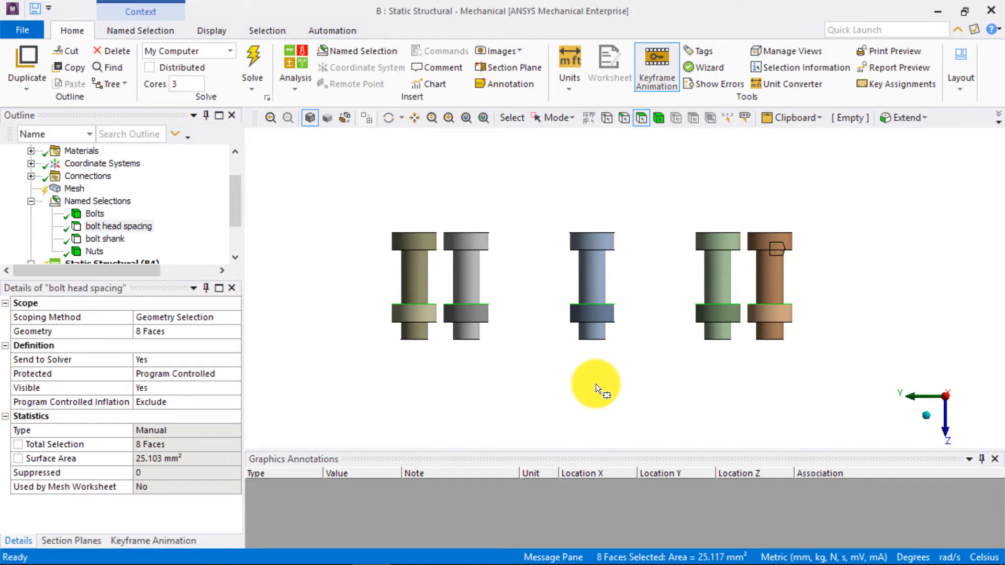
middle_drag(596, 385, 589, 397)
right_click(513, 388)
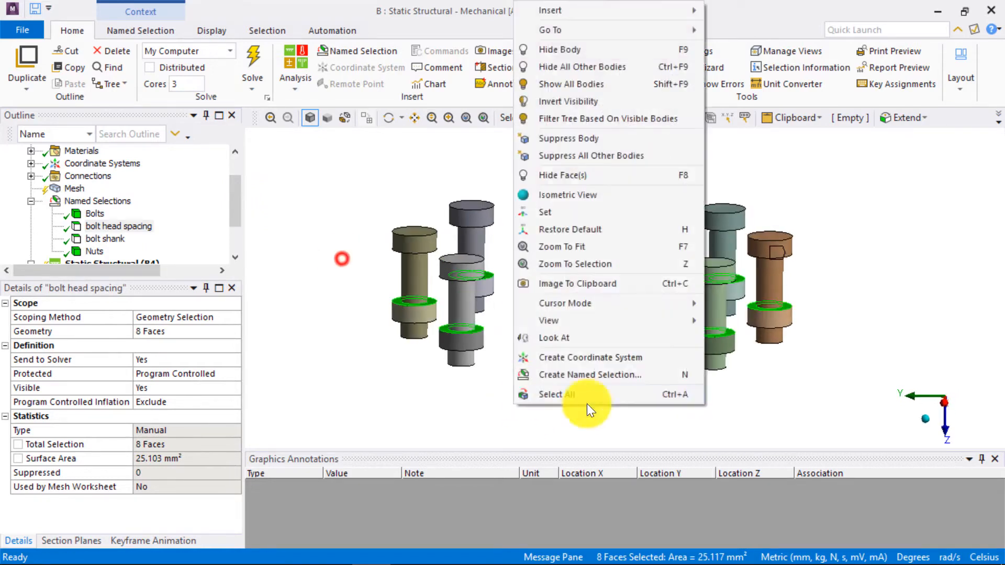
click(530, 375)
text(Nut Spacing)
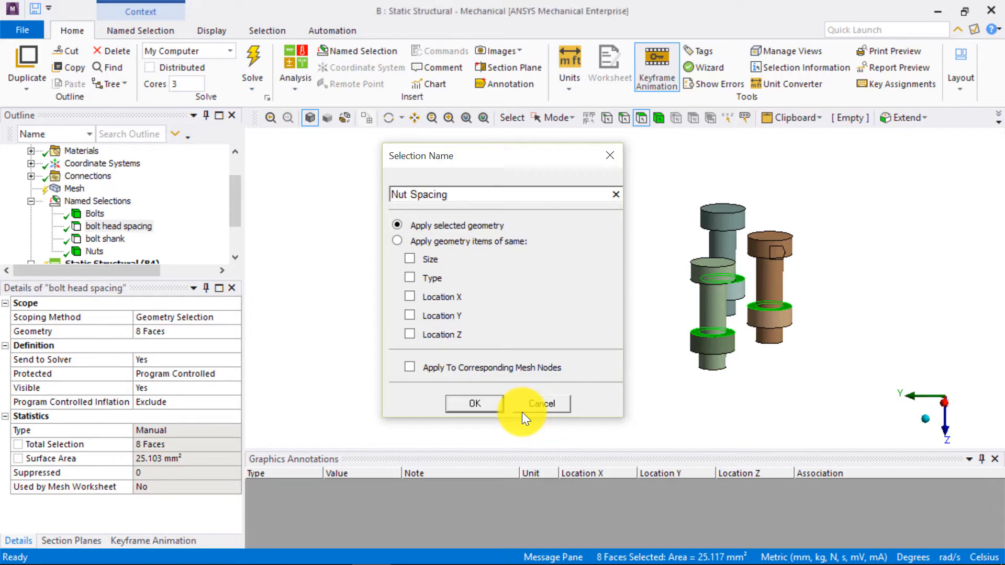
key(Return)
- Box-select the bolt bodies and hide them so only the nuts are displayed
click(948, 410)
drag(817, 267, 328, 203)
right_click(356, 135)
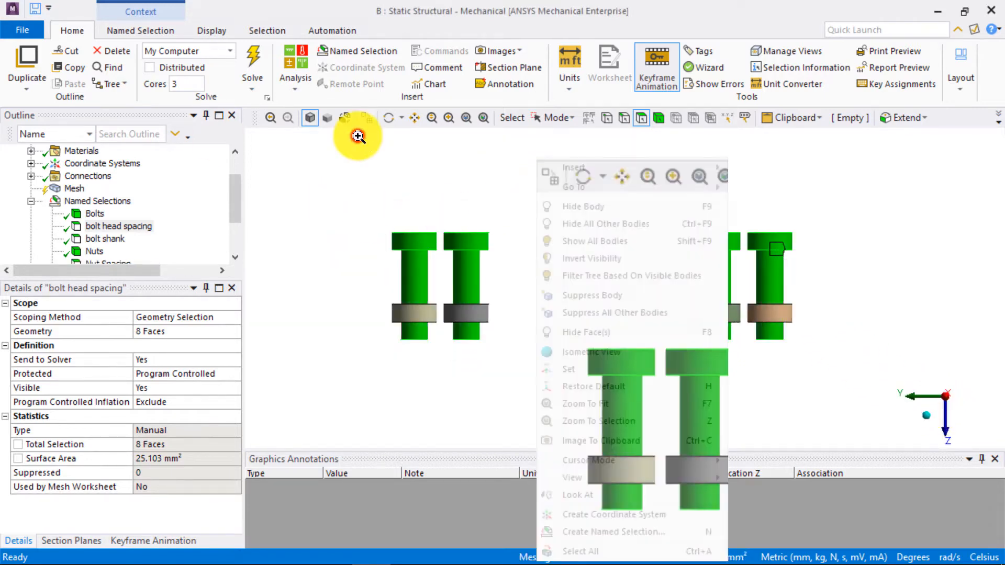
click(595, 207)
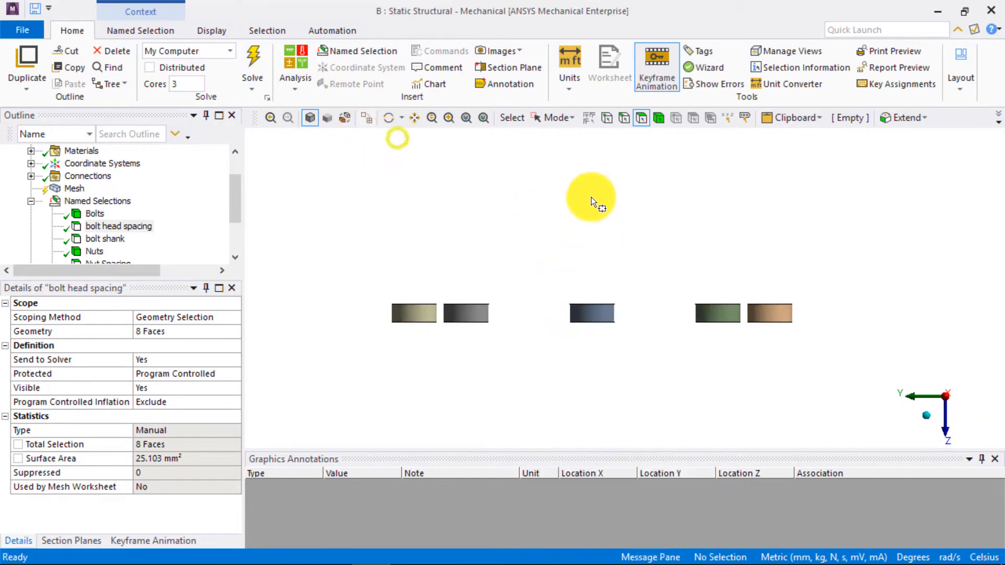
- Switch to single selection and start a named selection called Nut grip from the inner cylindrical face of one nut
click(570, 118)
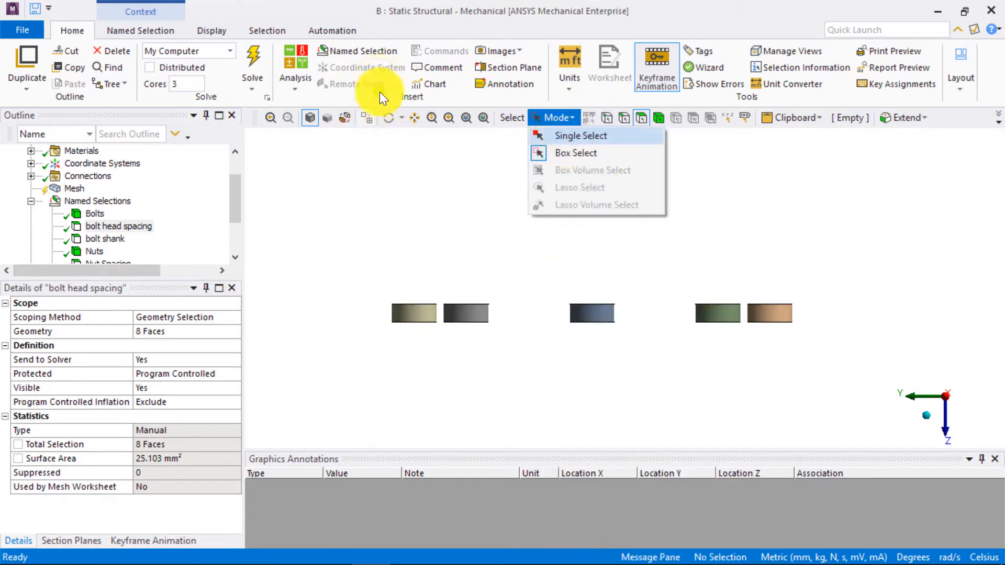
click(568, 135)
middle_drag(661, 241, 448, 175)
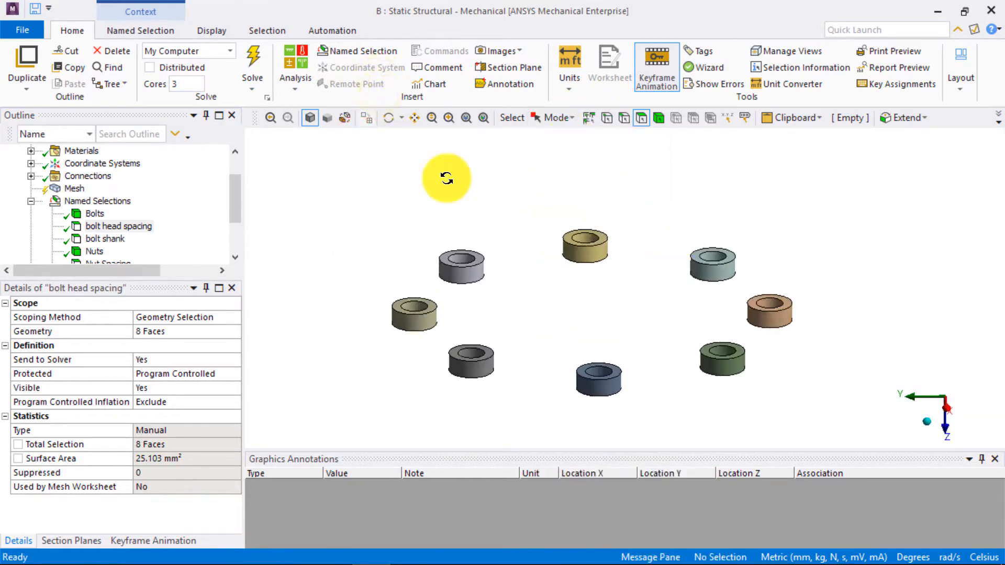
click(586, 237)
right_click(585, 238)
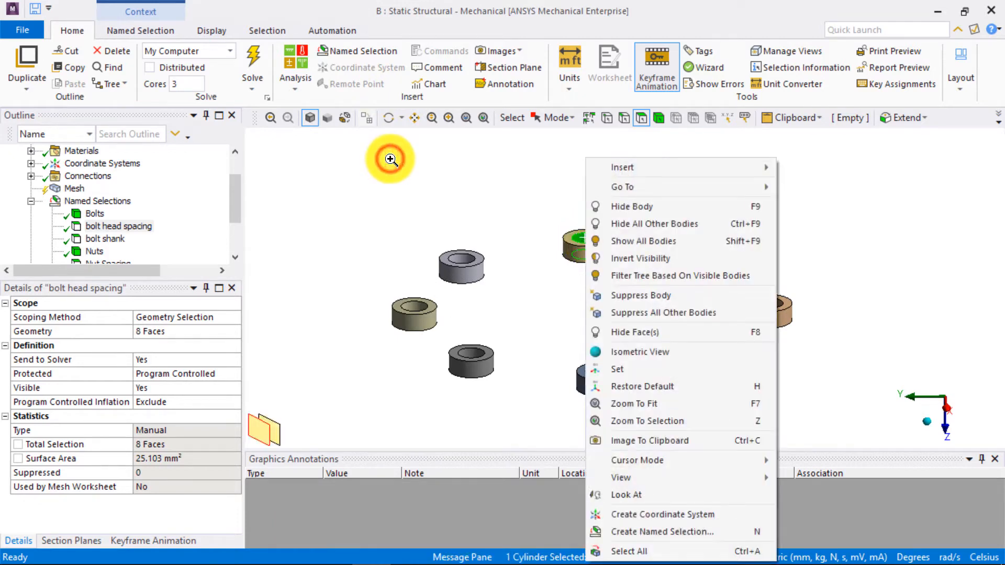
click(645, 533)
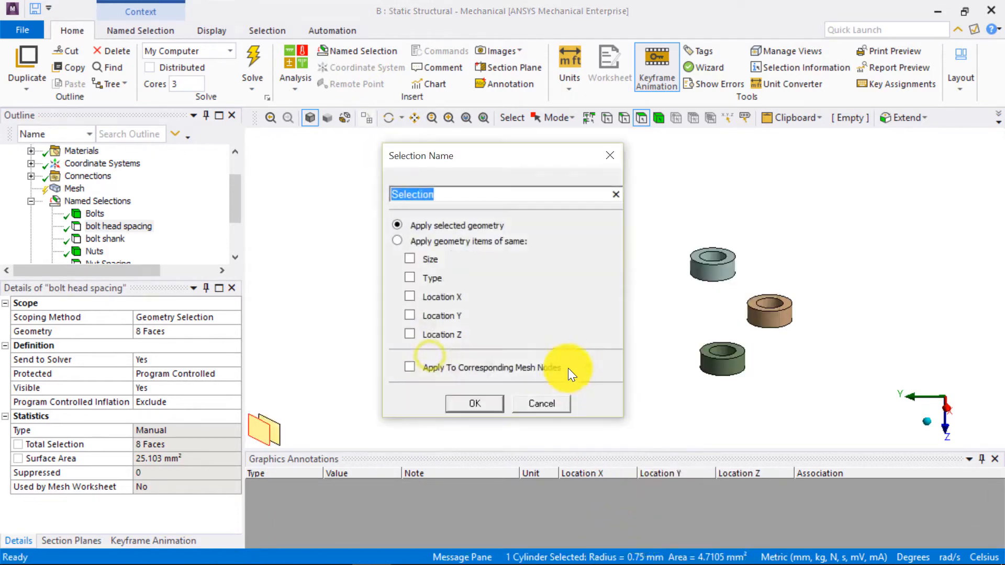
text(N)
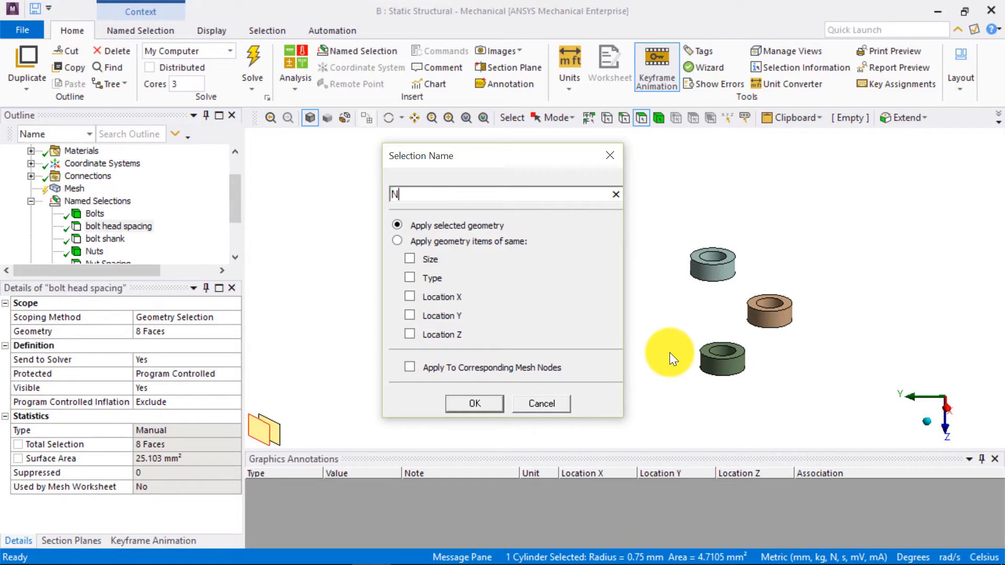
text(ut grip)
- Apply the Nut grip selection to geometry items of the same Size, Type and Location Z, create it, and check its faces
click(397, 241)
click(410, 259)
click(409, 277)
click(410, 333)
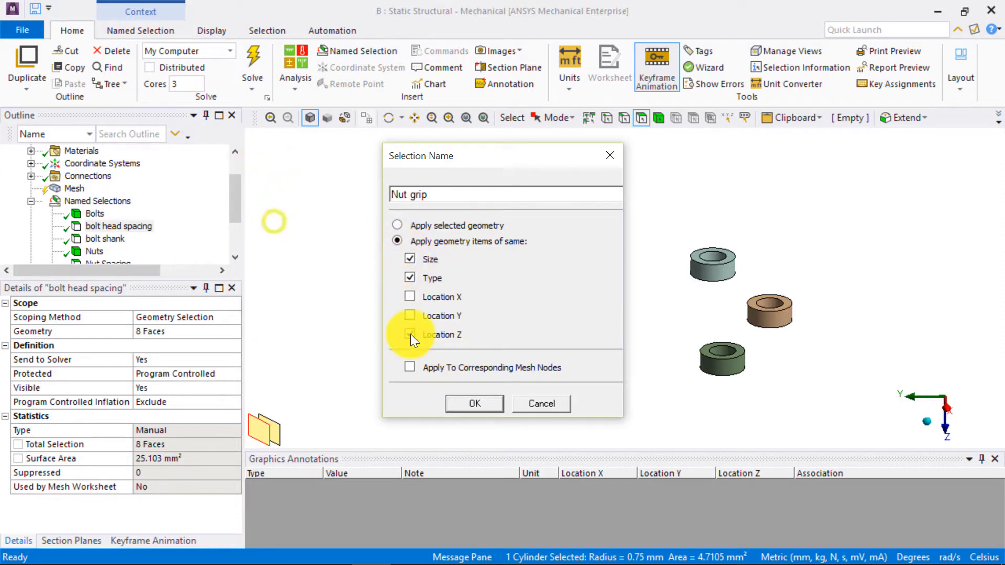
click(464, 402)
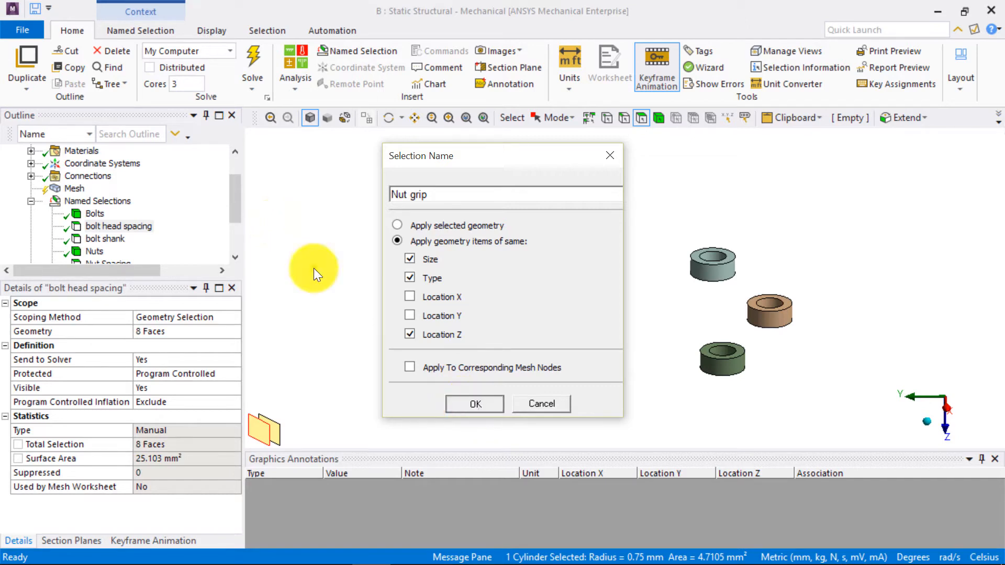
mouse_move(234, 207)
mouse_down()
mouse_move(236, 225)
mouse_move(235, 212)
mouse_up()
click(100, 214)
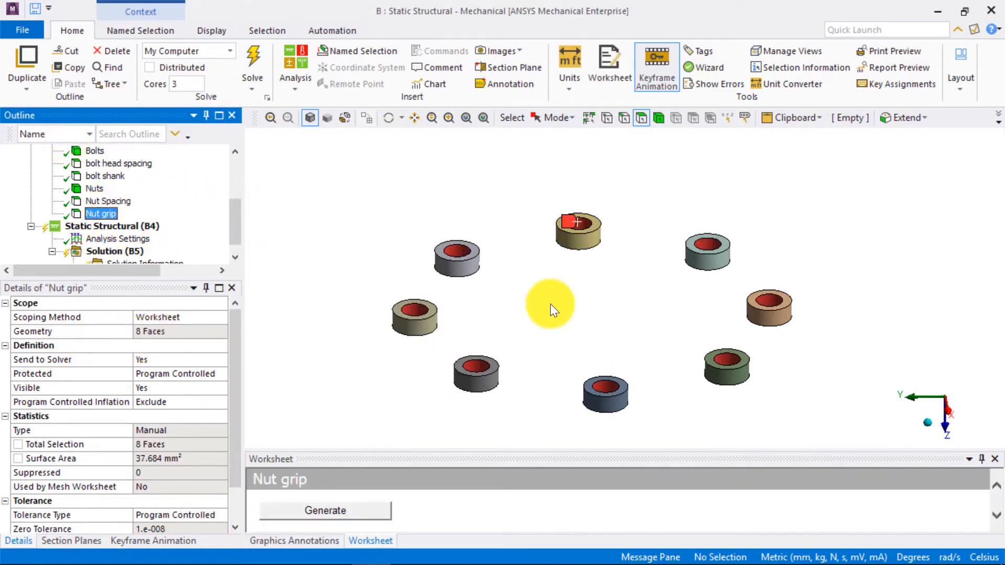
- Show all bodies of the bolted flange assembly again
scroll(543, 307, down, 2)
right_click(468, 249)
click(511, 295)
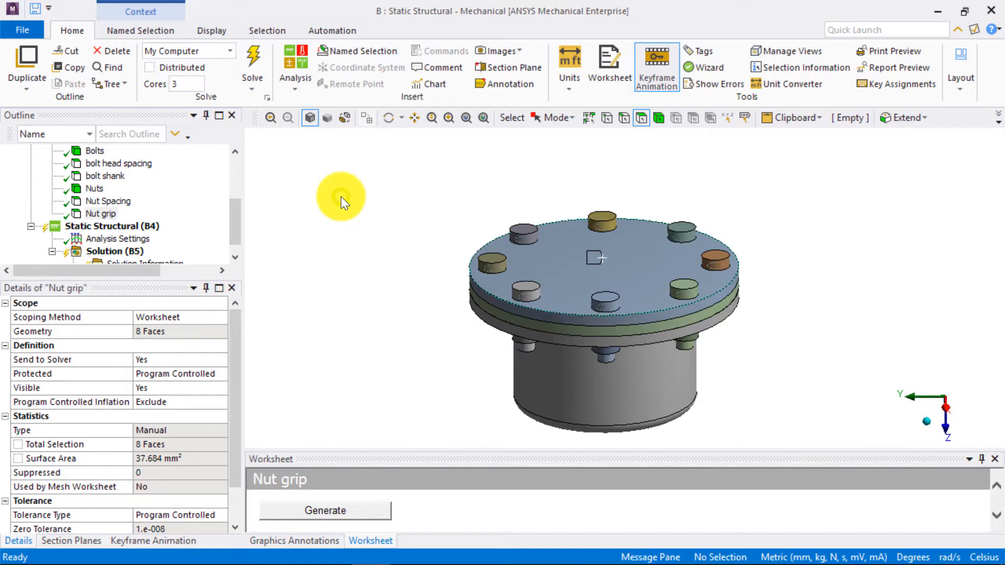
- Create a named selection called top face from the cover plate's upper face
right_click(615, 272)
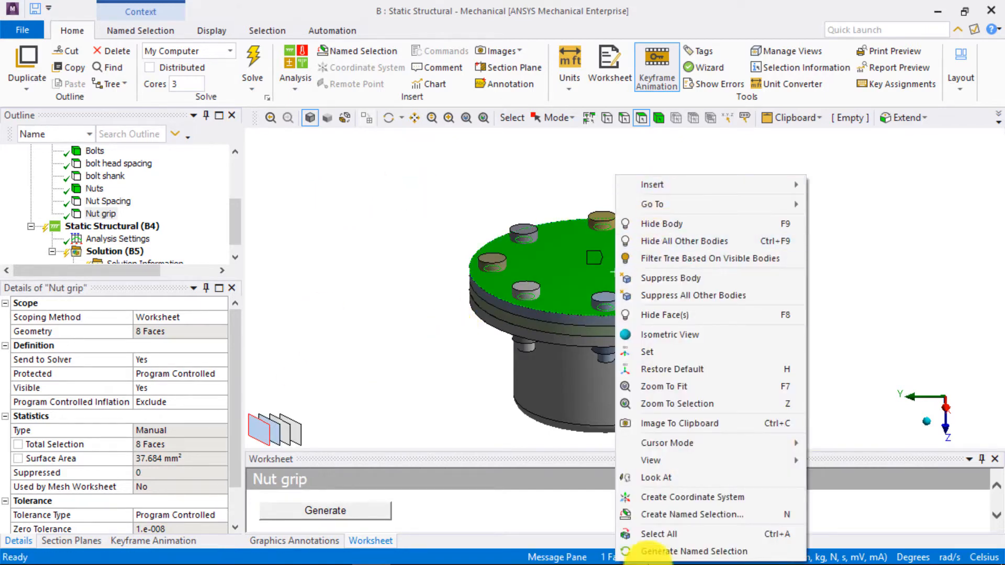
click(670, 514)
text(top face)
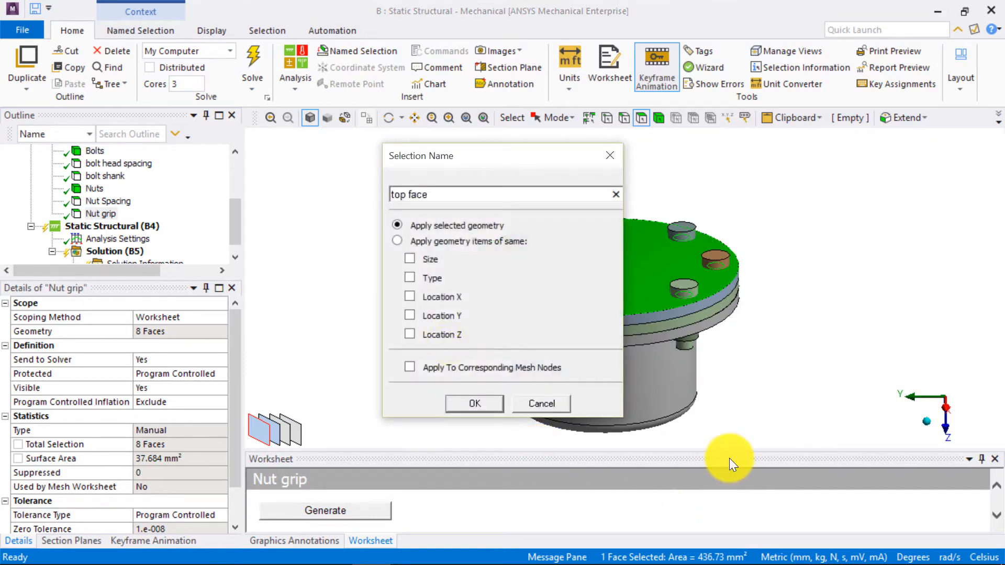
key(Return)
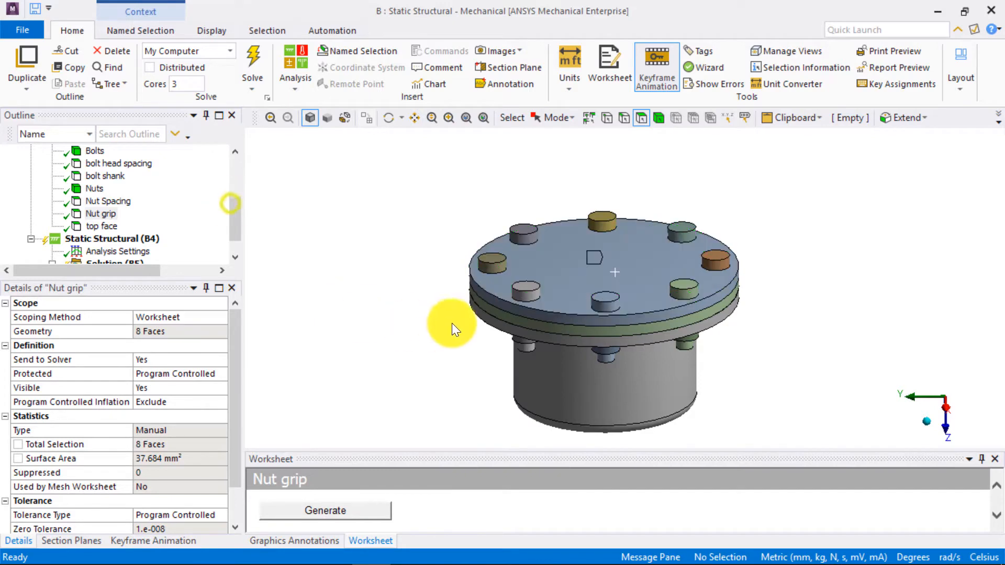
middle_drag(440, 322, 449, 287)
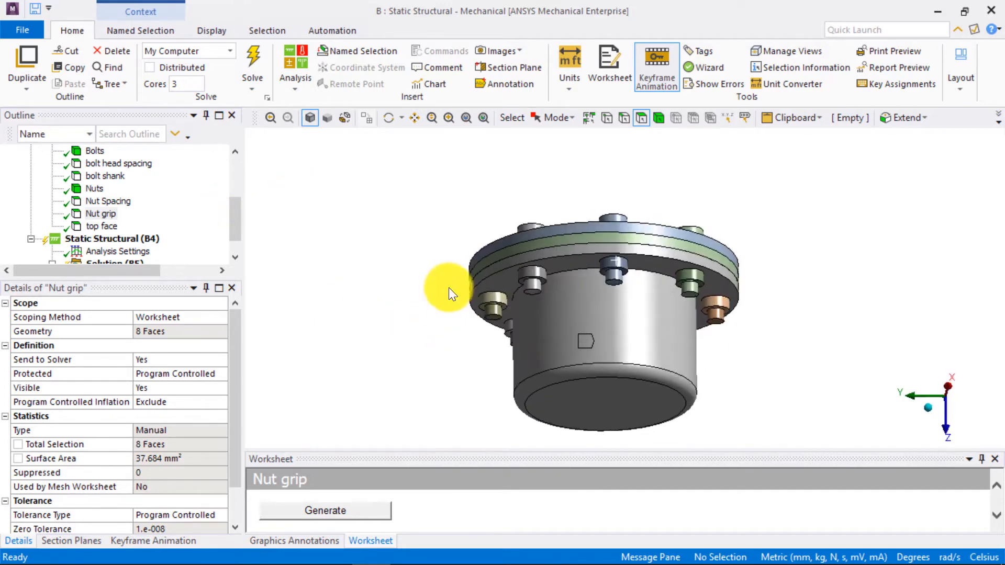
- Create a named selection called bot face from the flange's underside face around the nuts
click(498, 284)
right_click(497, 284)
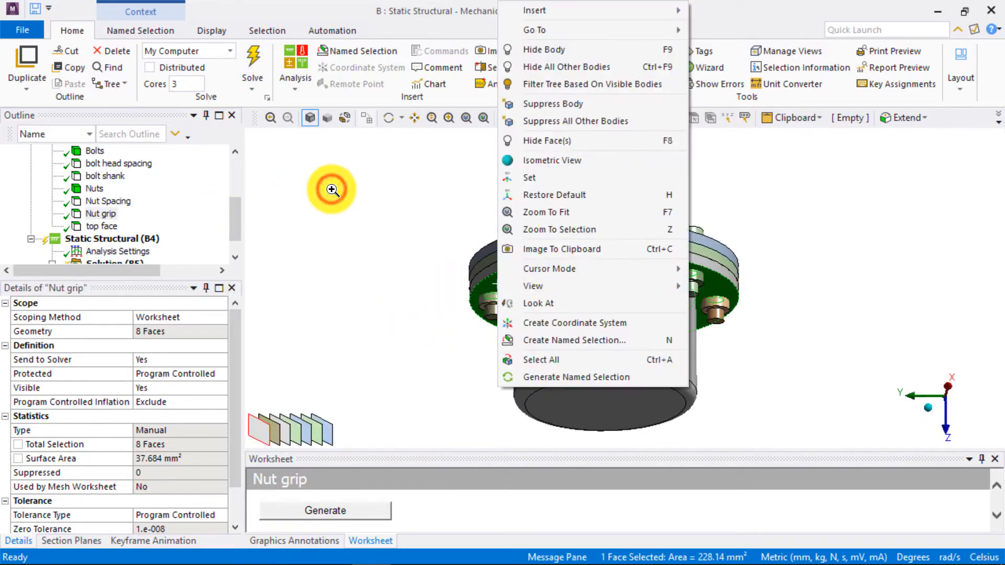
click(575, 340)
text(bot face)
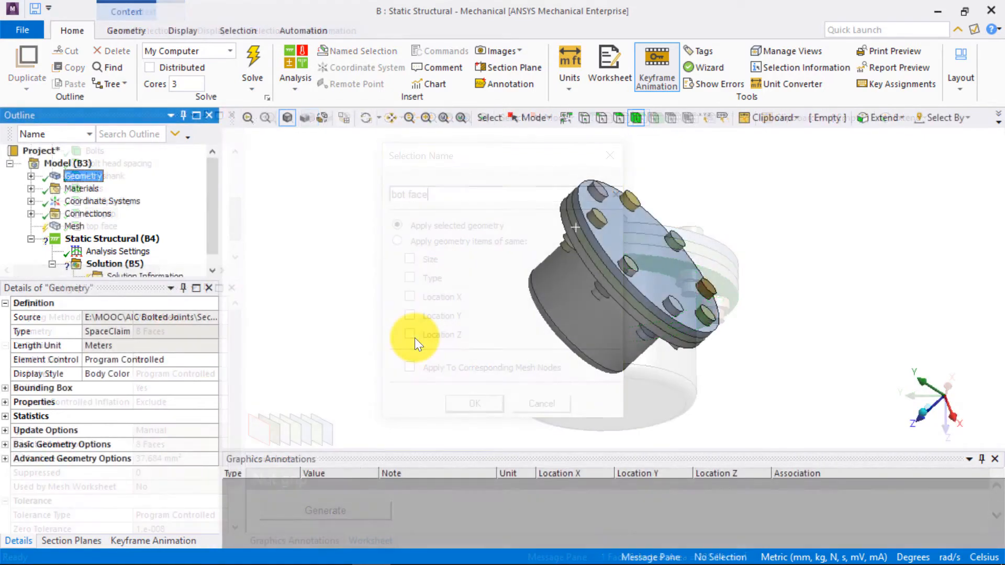
- Delete the existing Contacts group under Connections
click(31, 214)
right_click(101, 227)
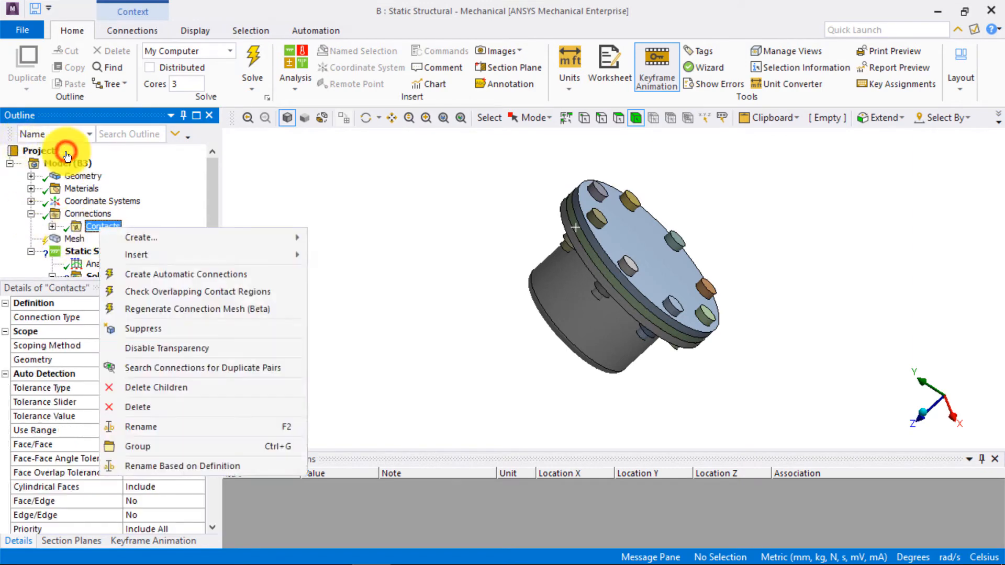
click(138, 406)
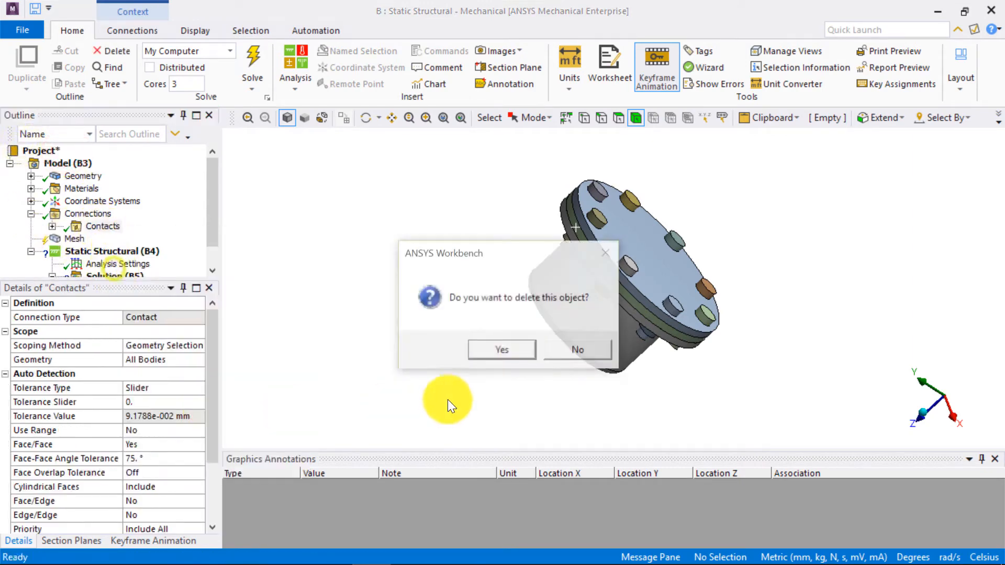
click(476, 352)
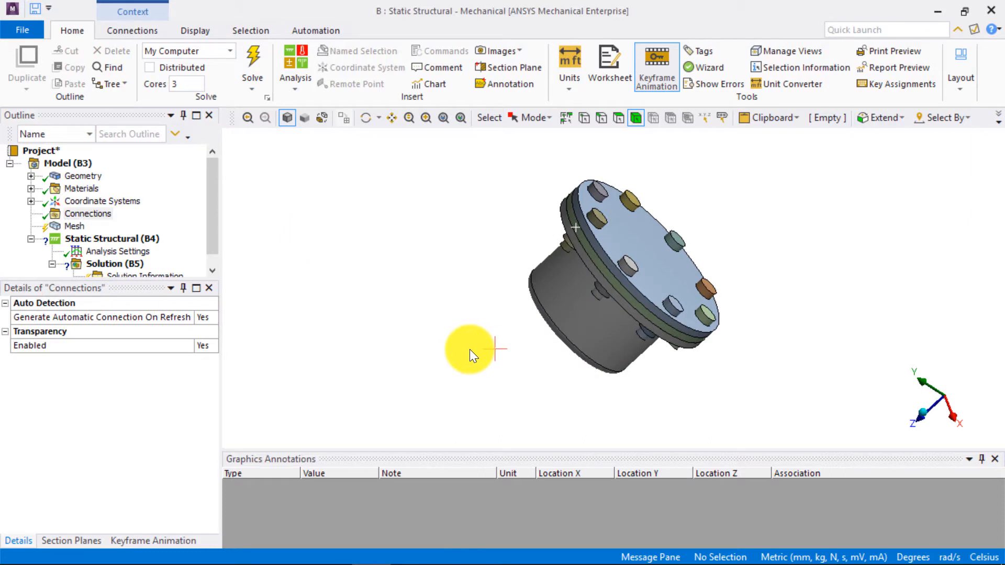
- Insert a manual contact region under Connections and scope its Contact to the cover plate's lower face
right_click(103, 218)
mouse_move(112, 224)
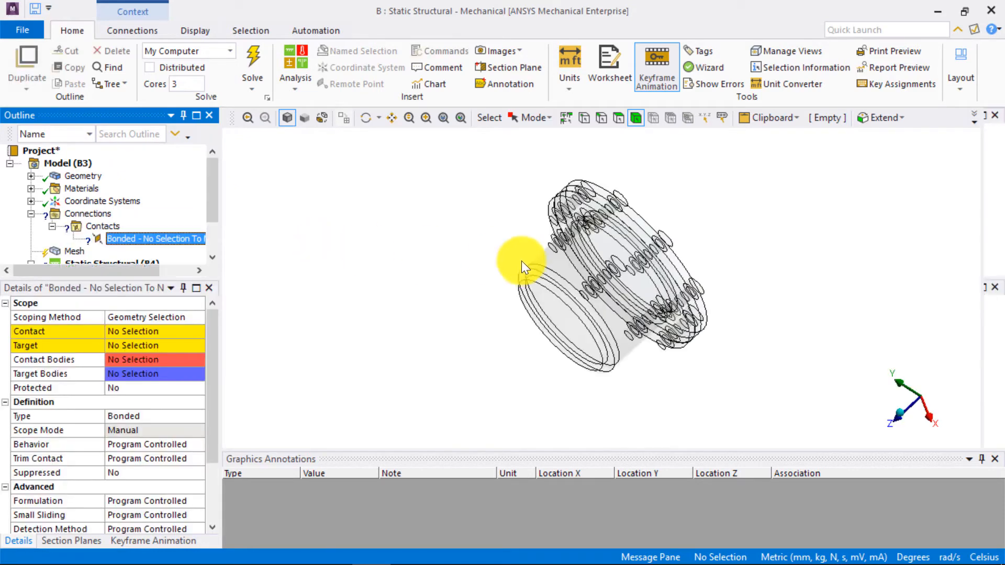
middle_drag(590, 259, 600, 237)
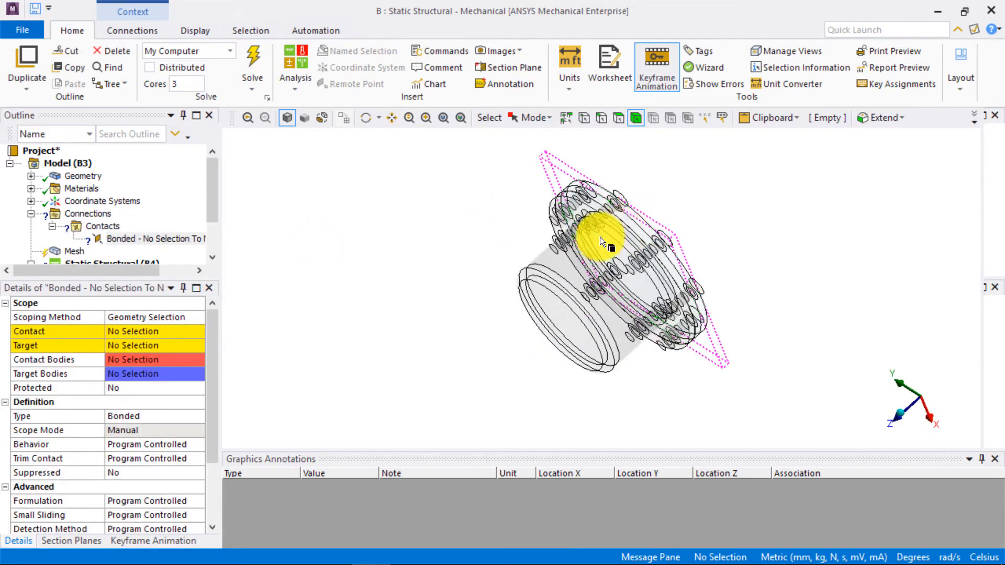
click(122, 331)
click(620, 116)
click(567, 217)
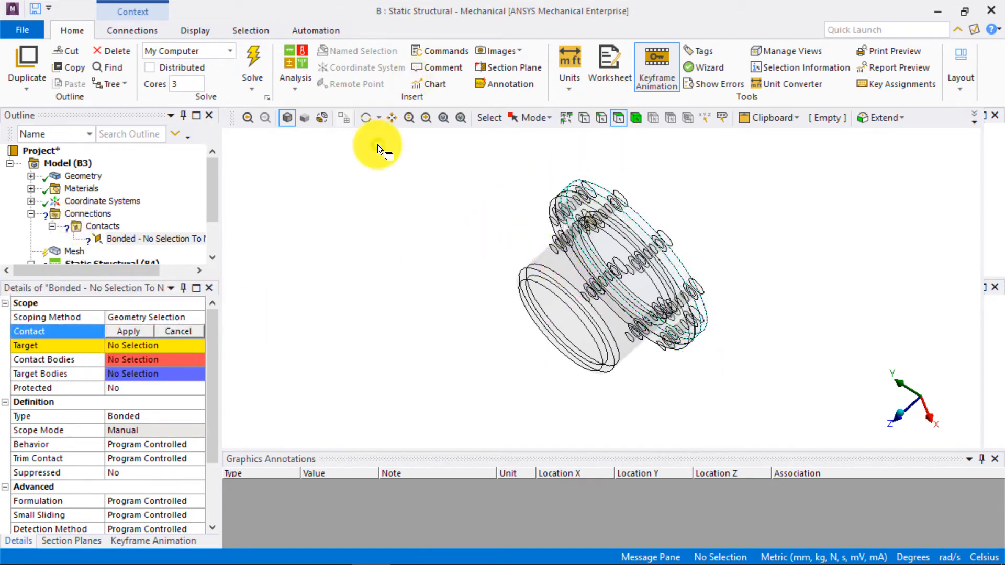
click(253, 431)
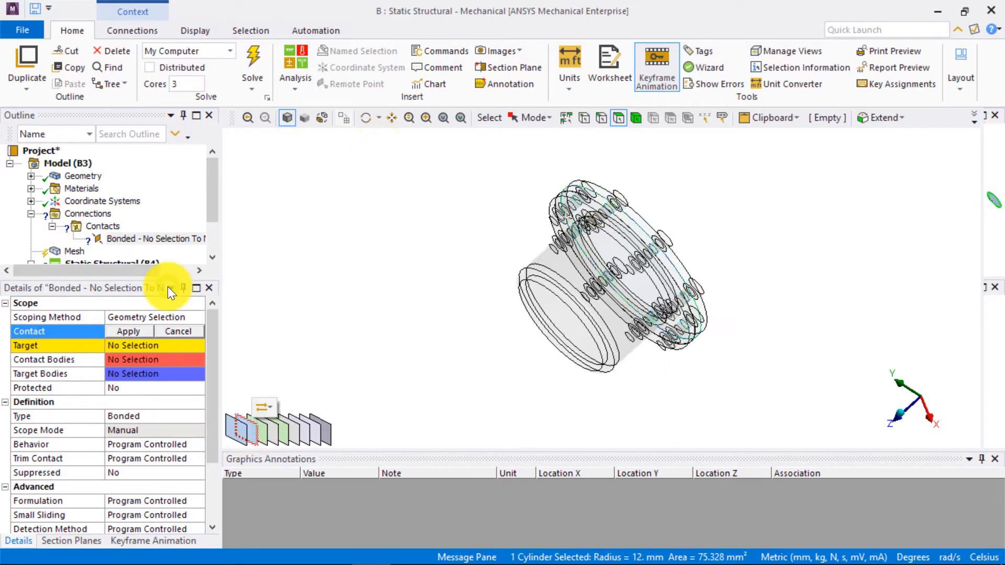
right_drag(546, 185, 602, 243)
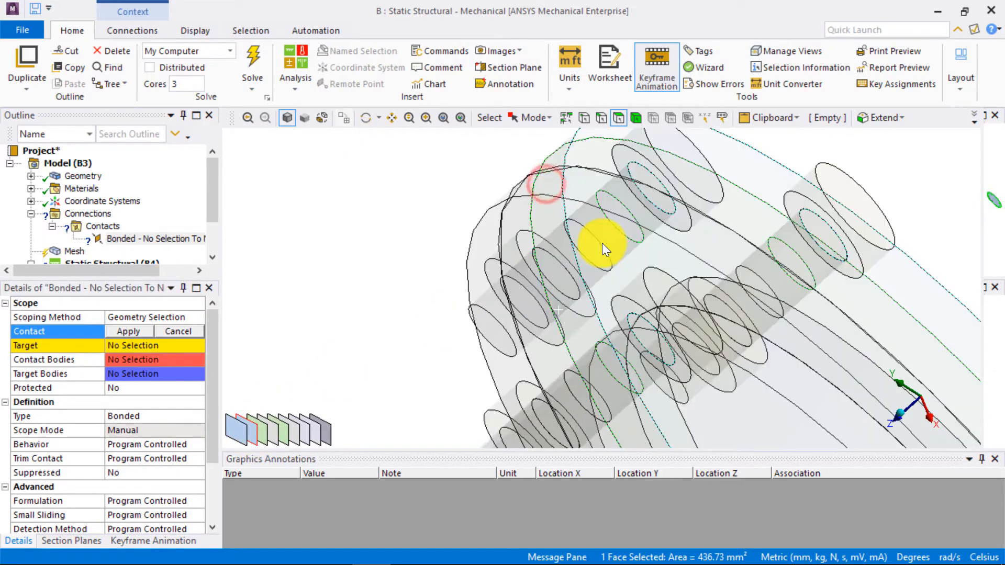
click(130, 330)
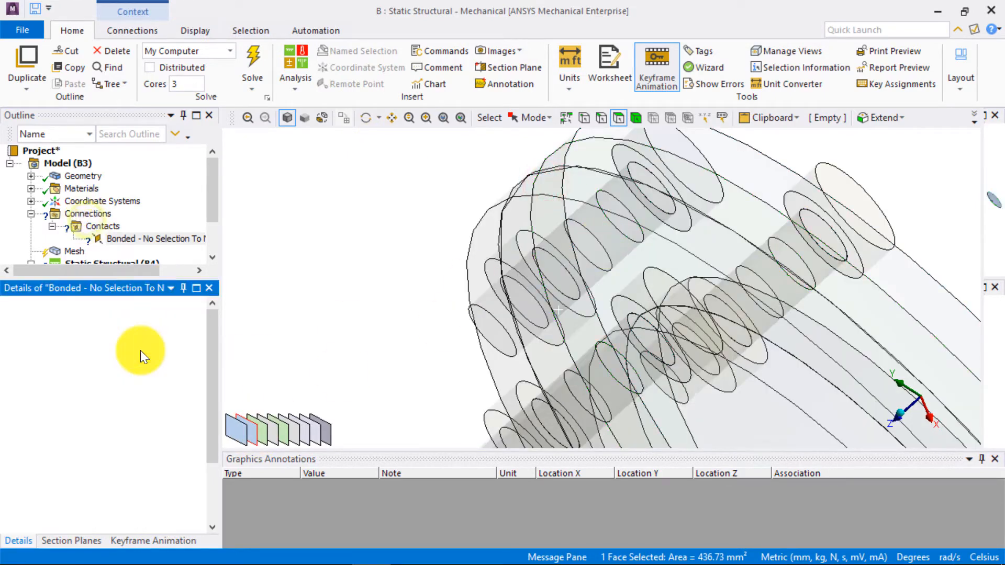
- Scope the contact region's Target to the gasket's upper face
click(146, 346)
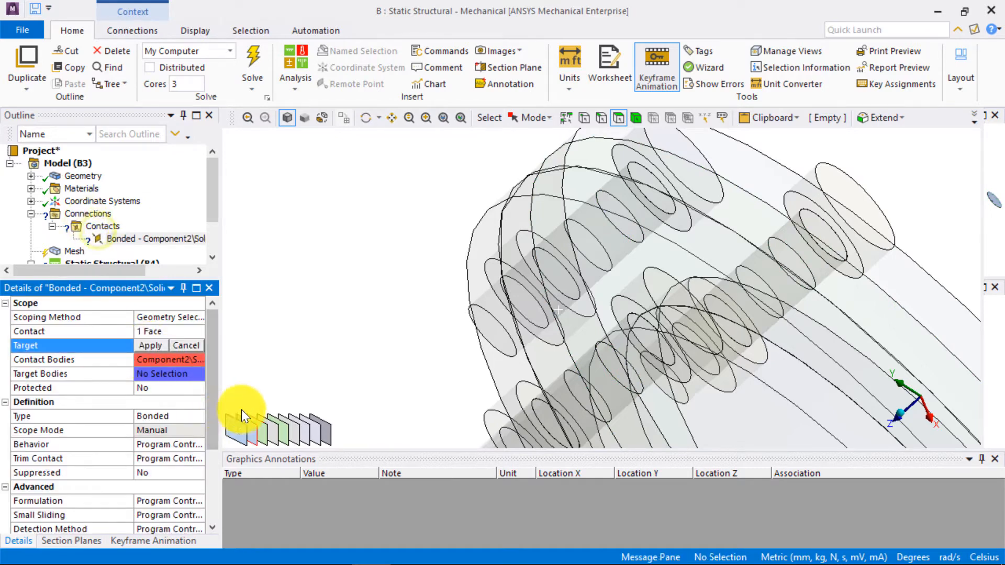
click(558, 318)
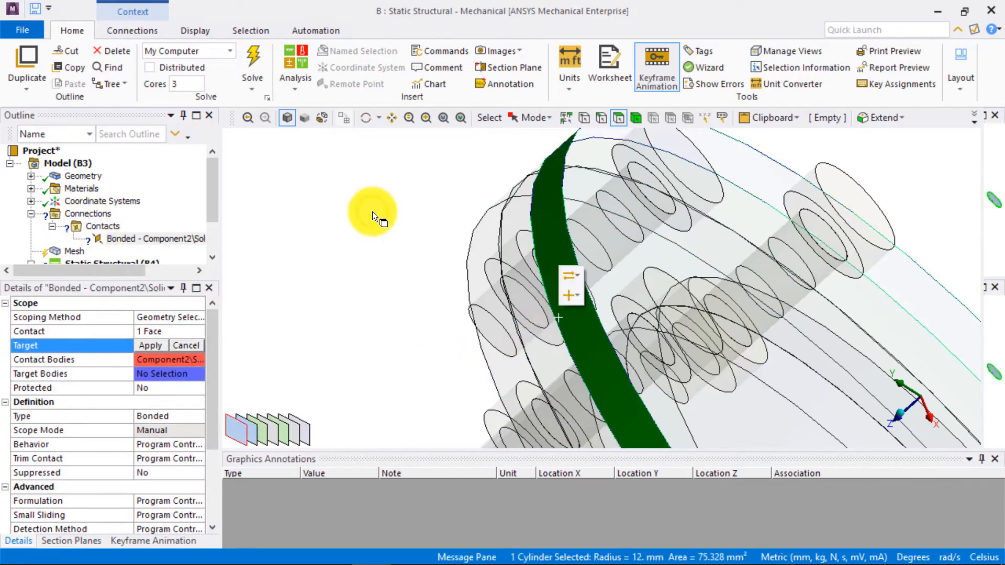
click(263, 433)
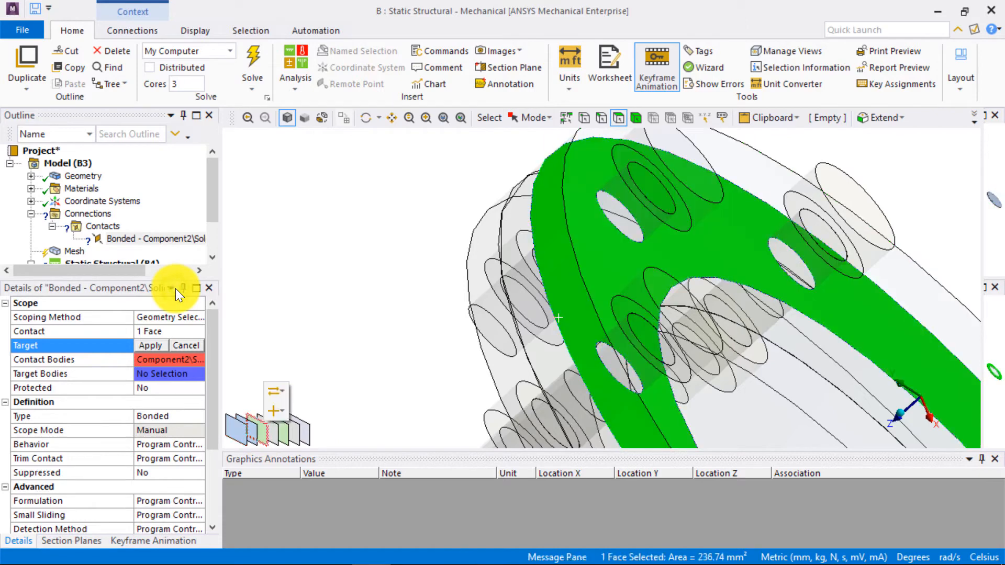
click(149, 346)
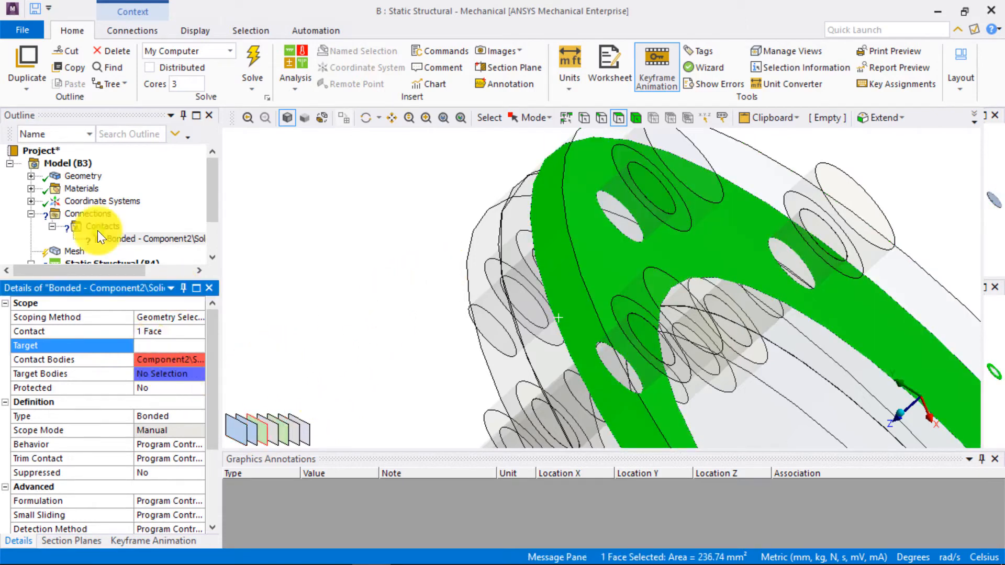
scroll(467, 246, down, 5)
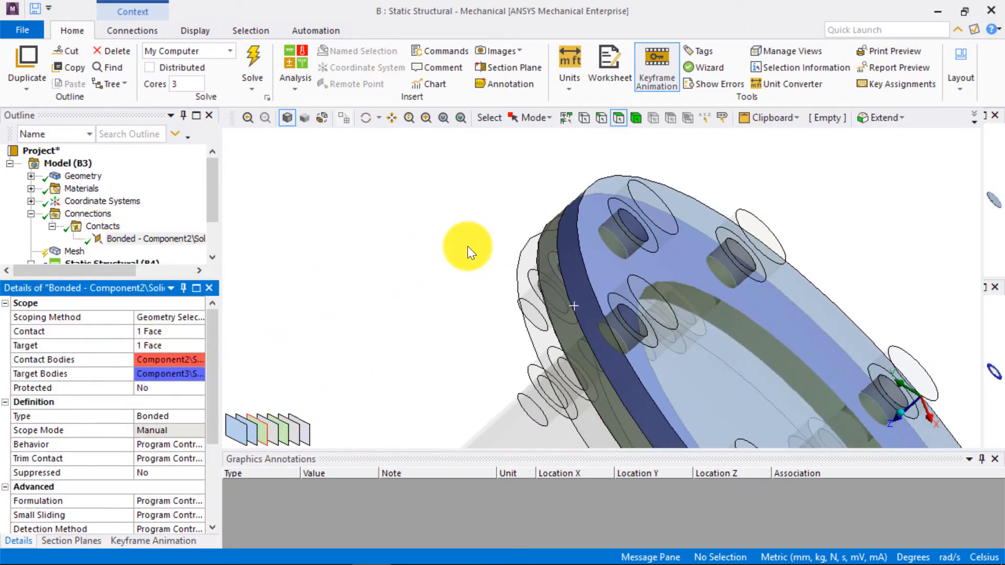
- Set the cover-to-gasket contact type to Frictional with a friction coefficient of 0.2
click(193, 418)
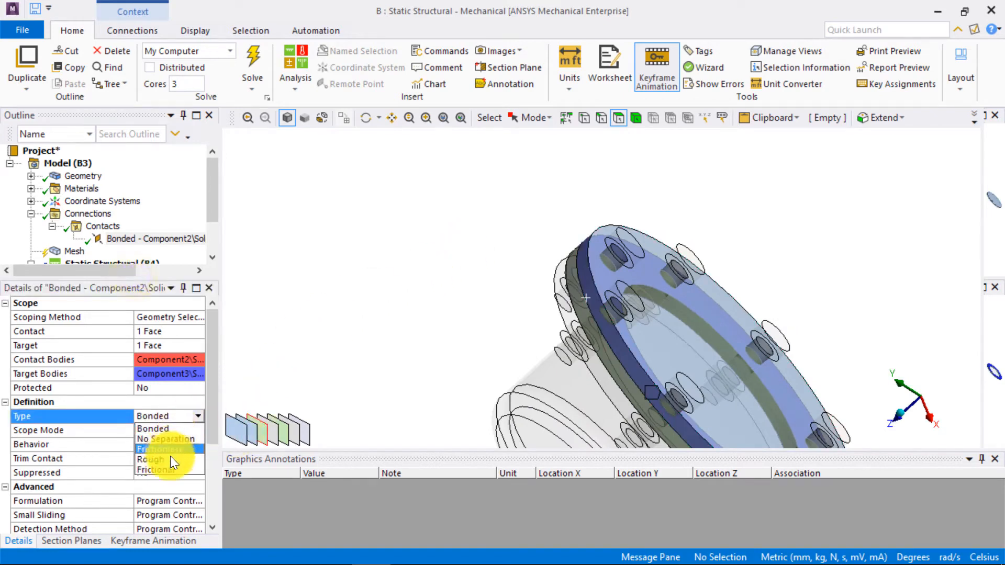
click(154, 470)
click(170, 431)
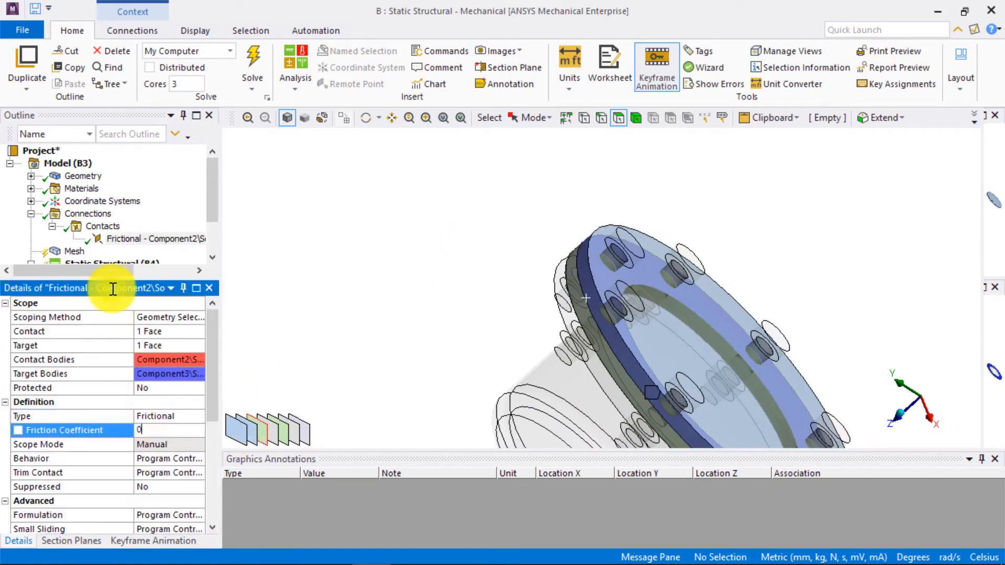
text(.2)
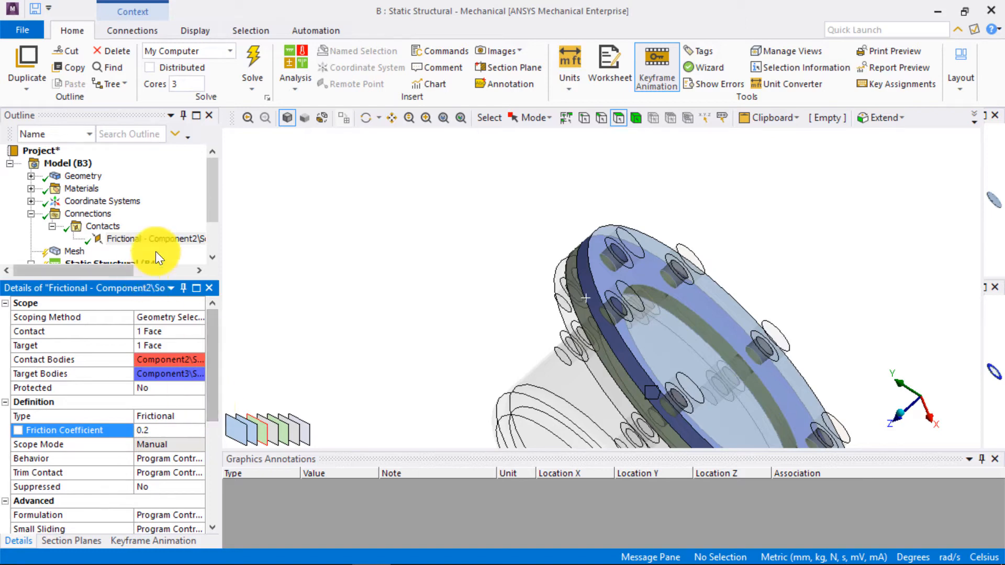
- Duplicate the frictional contact and rescope the copy's Contact to the gasket's lower face
click(94, 162)
right_click(195, 239)
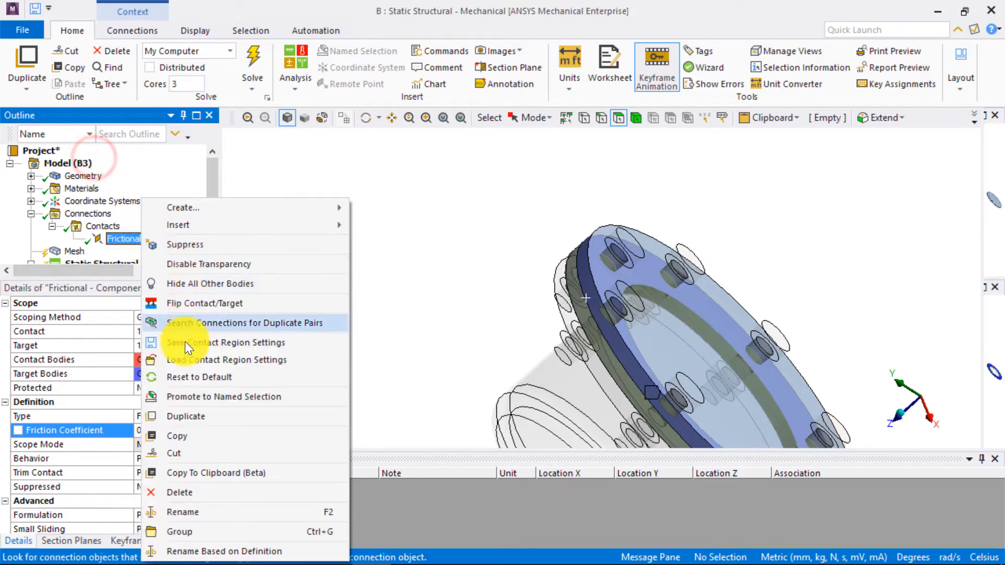
click(189, 417)
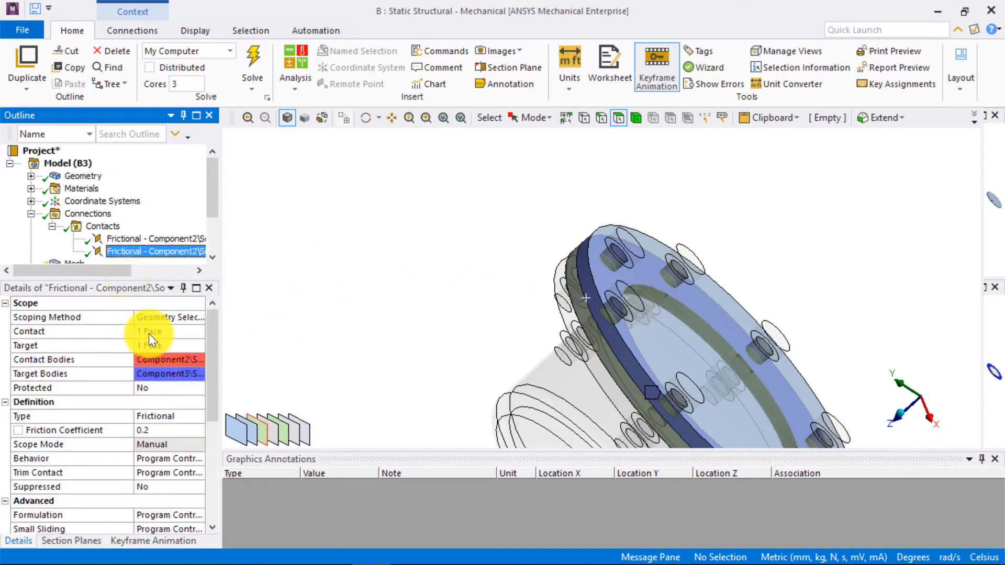
click(149, 332)
click(576, 306)
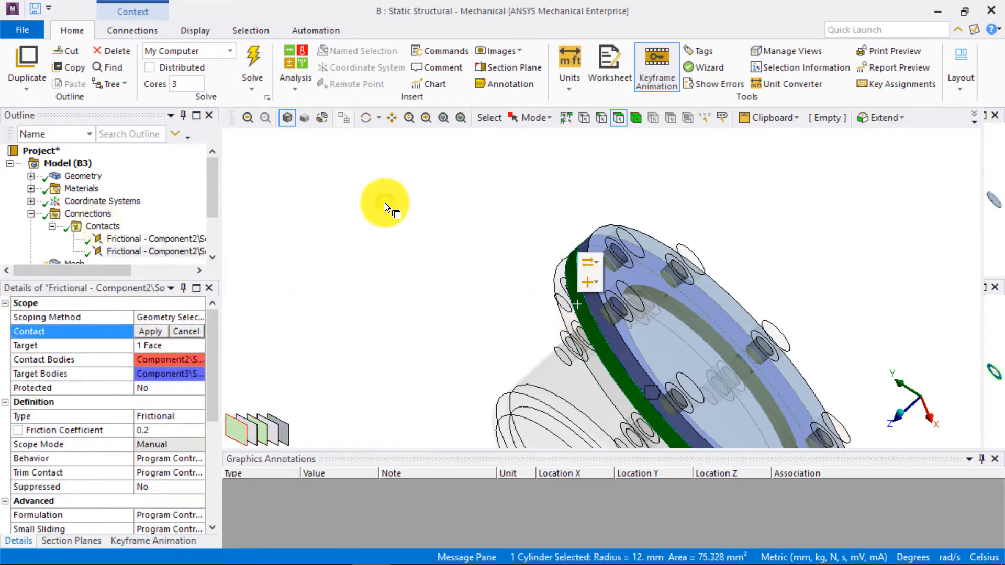
click(263, 432)
scroll(518, 255, up, 5)
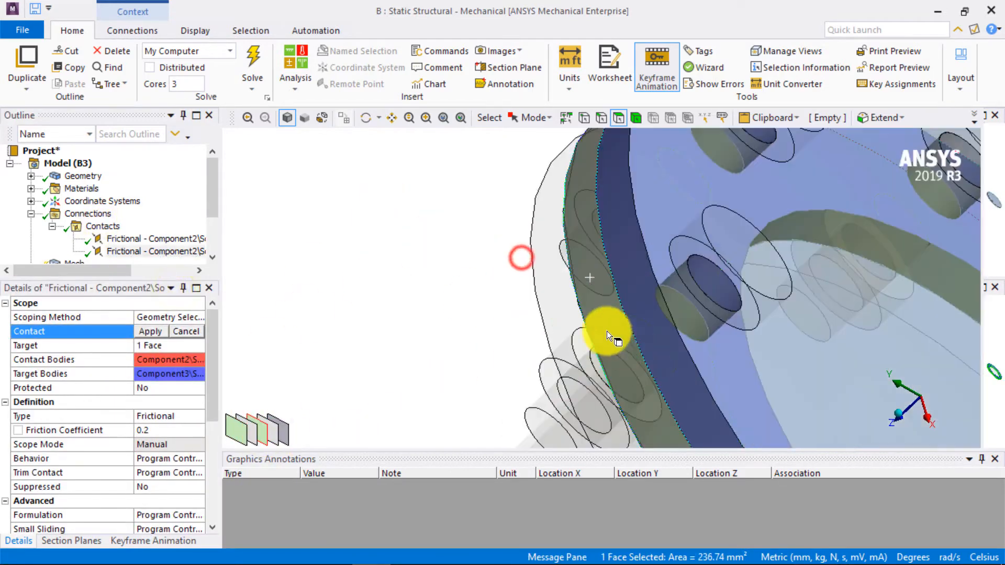
click(151, 331)
- Rescope the duplicated contact's Target to the flange's upper face beneath the gasket
click(157, 346)
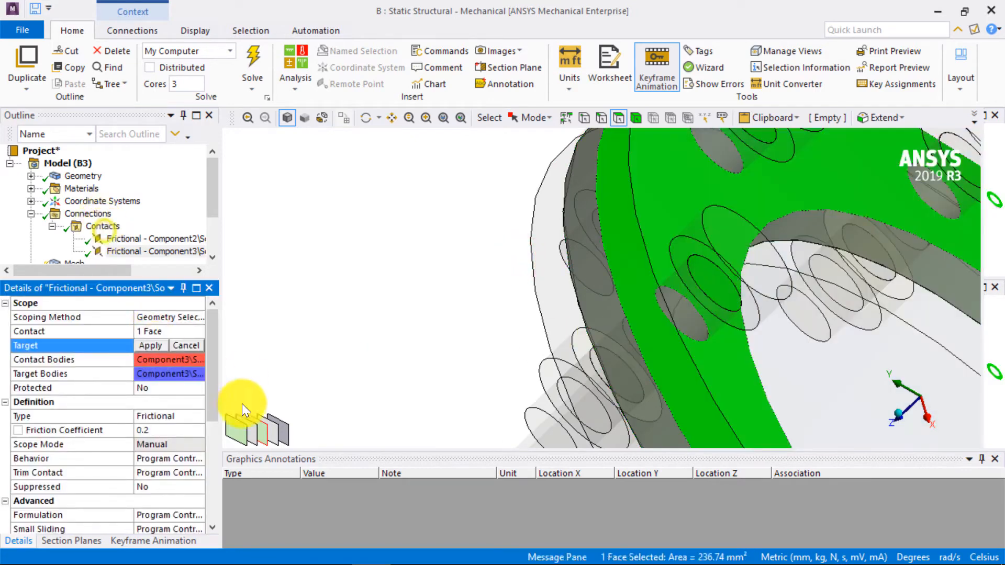
click(580, 295)
click(250, 432)
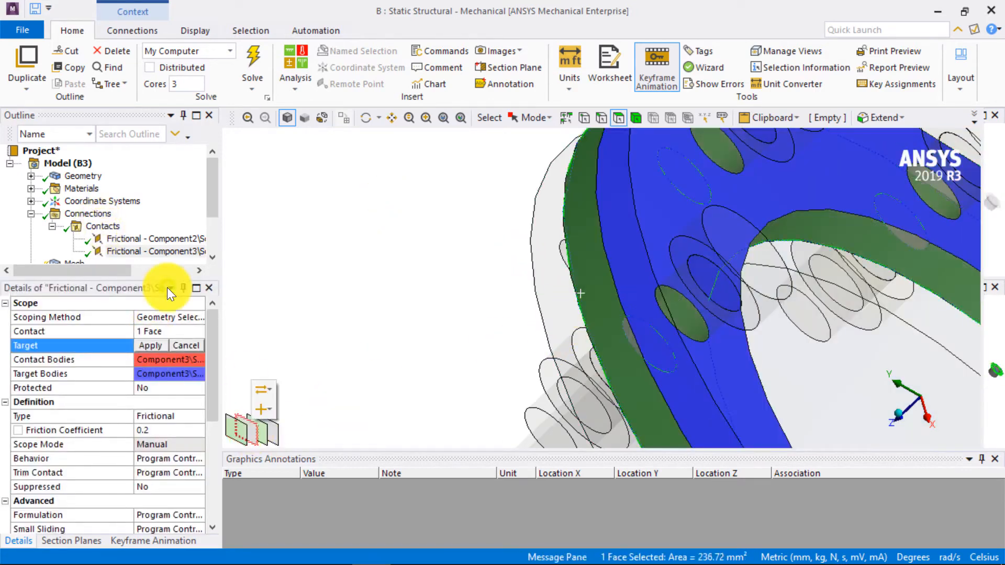
click(153, 345)
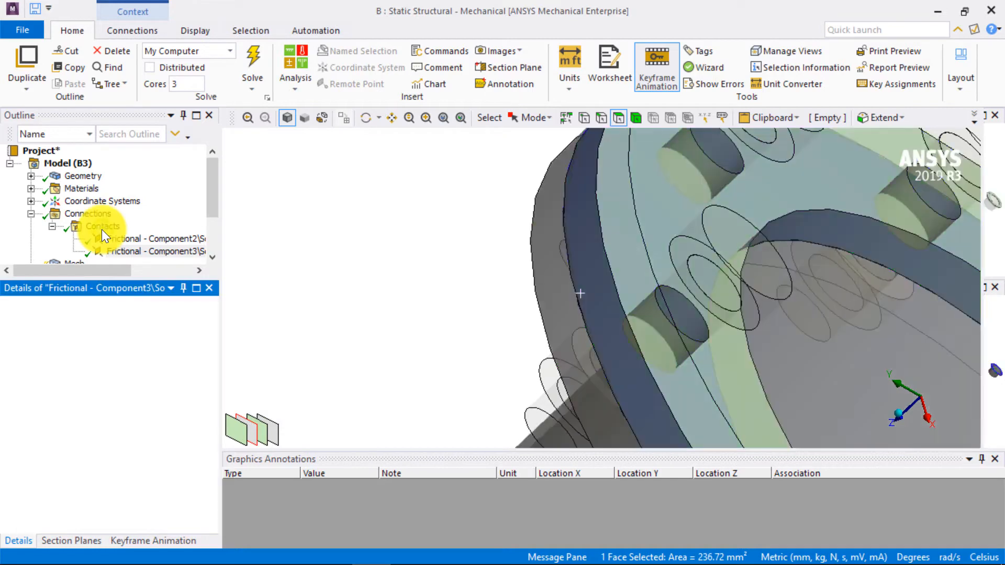
scroll(470, 299, down, 5)
ctrl+middle_drag(565, 327, 359, 292)
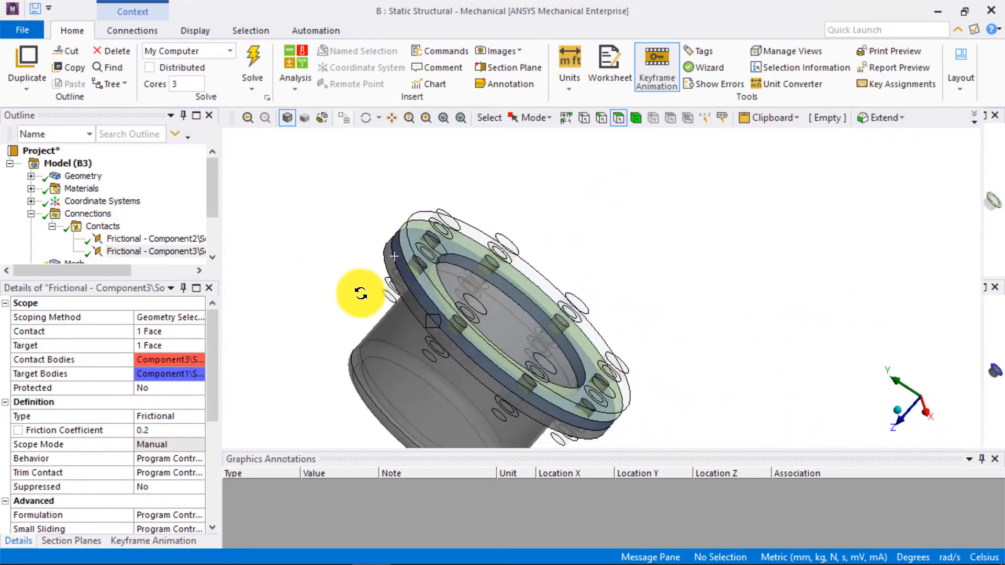
drag(983, 320, 813, 318)
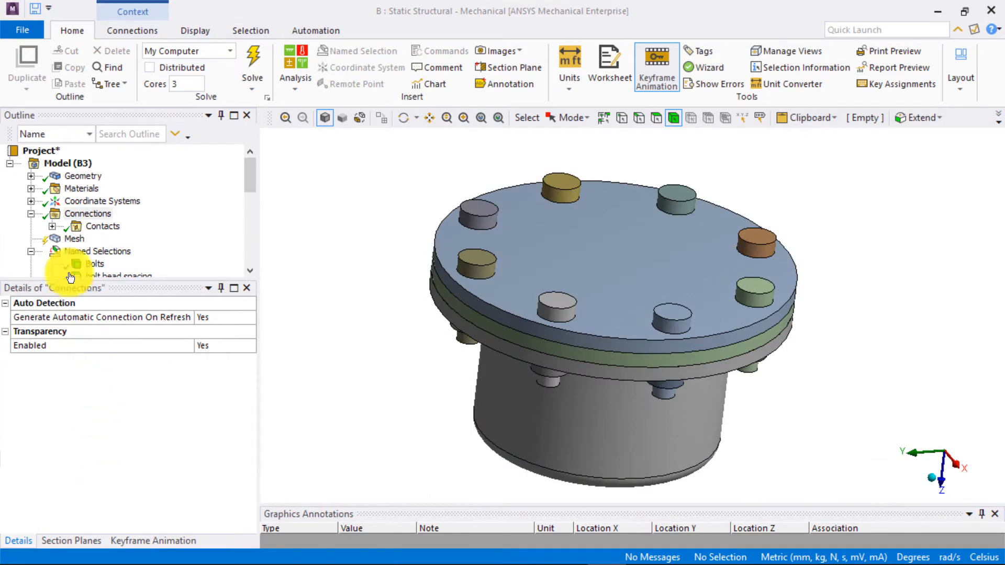
- Insert a new connection group under Connections and add a manual contact region to it
click(84, 214)
right_click(100, 214)
mouse_move(137, 222)
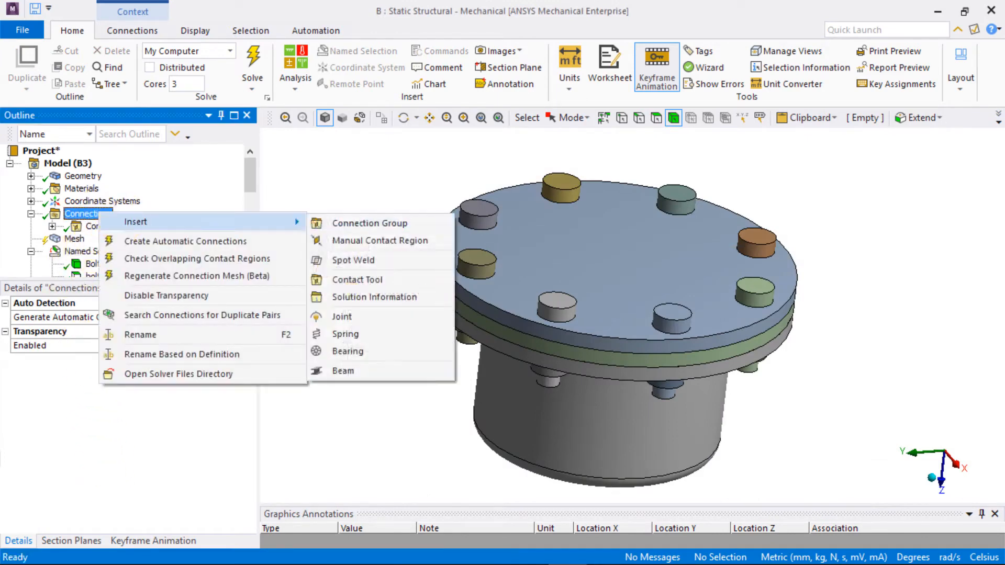
click(387, 222)
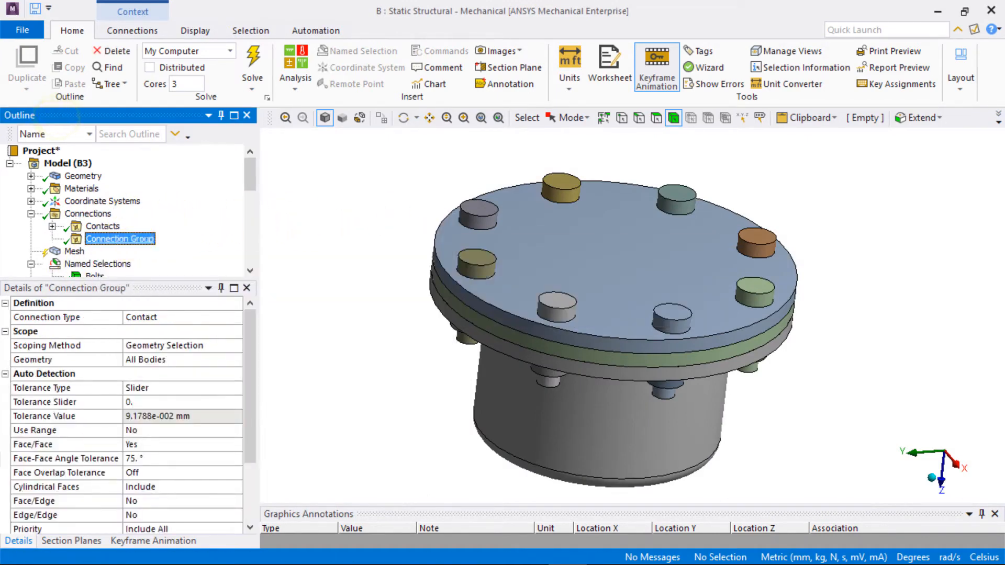
right_click(130, 242)
mouse_move(185, 264)
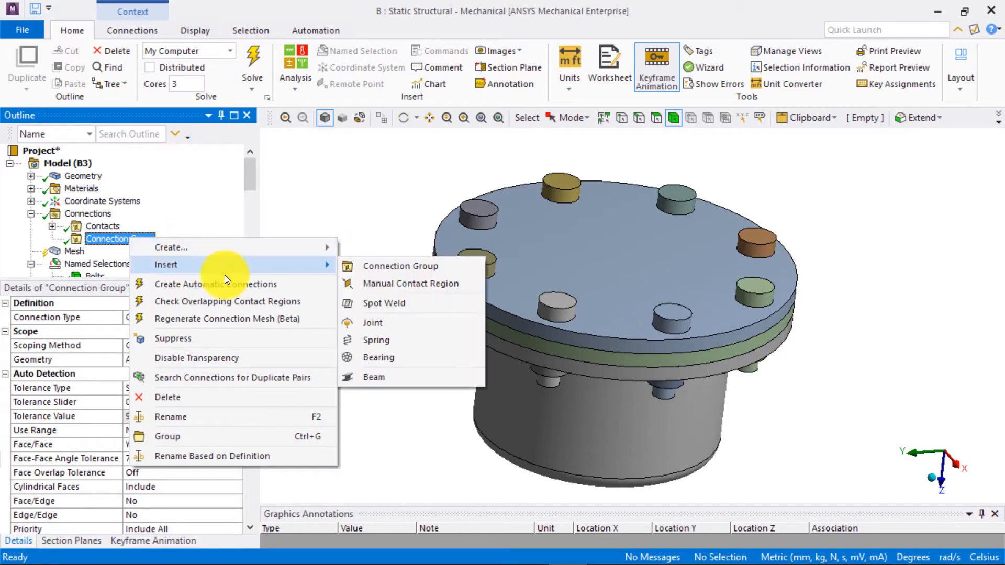
click(411, 283)
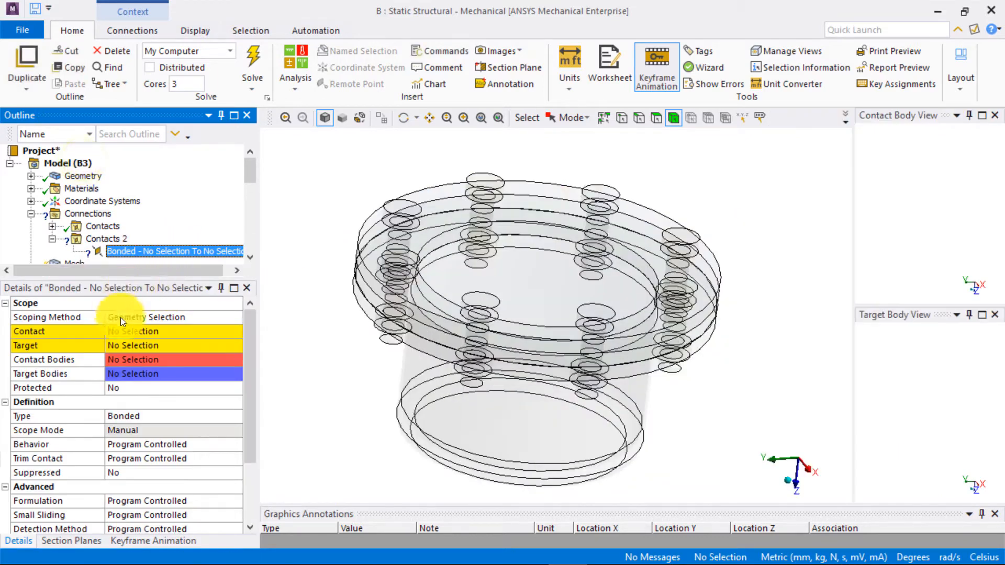
- Scope the new bonded region's Contact to the annular underside face of one bolt's head
click(128, 332)
middle_drag(340, 293, 381, 253)
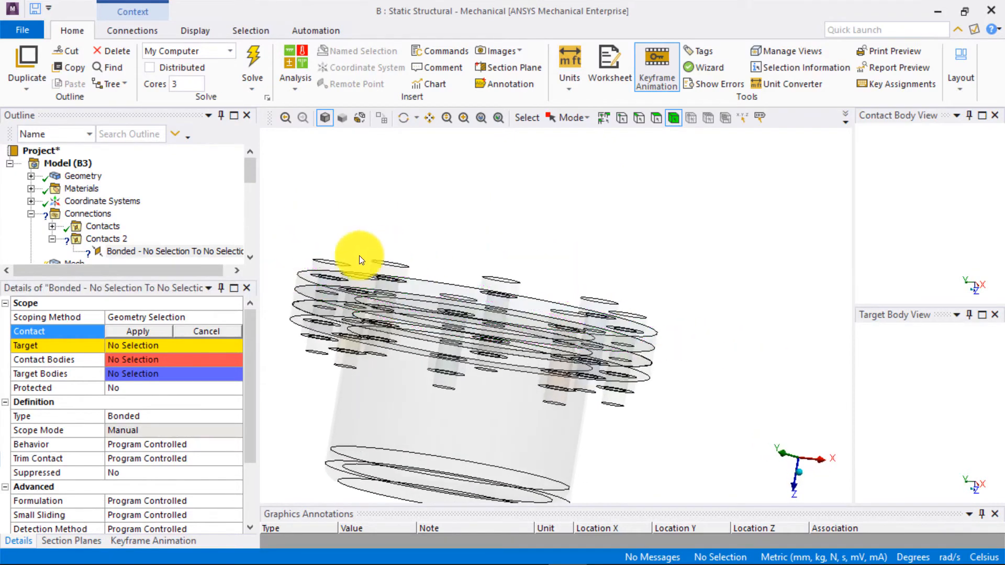
scroll(347, 288, up, 5)
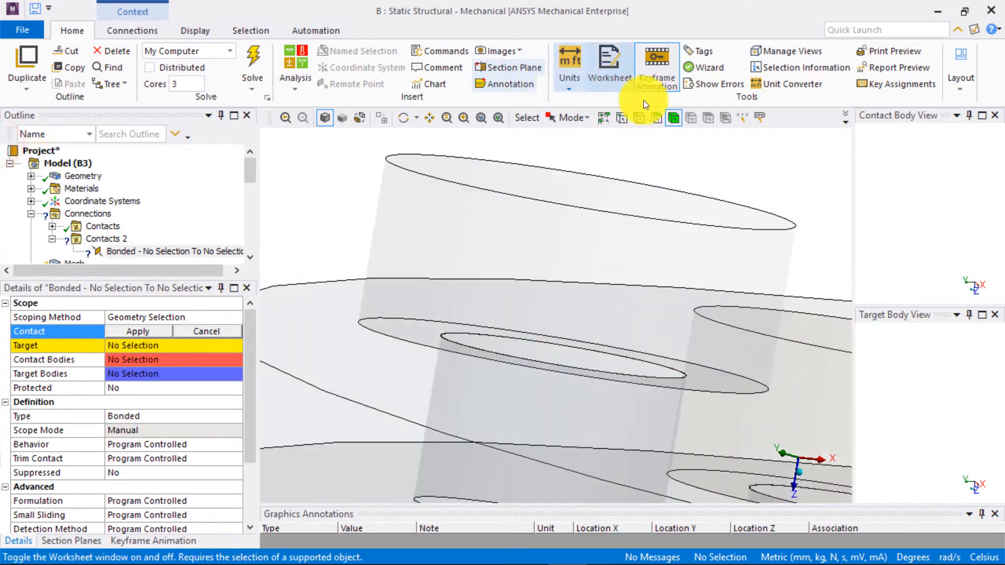
click(657, 118)
click(395, 332)
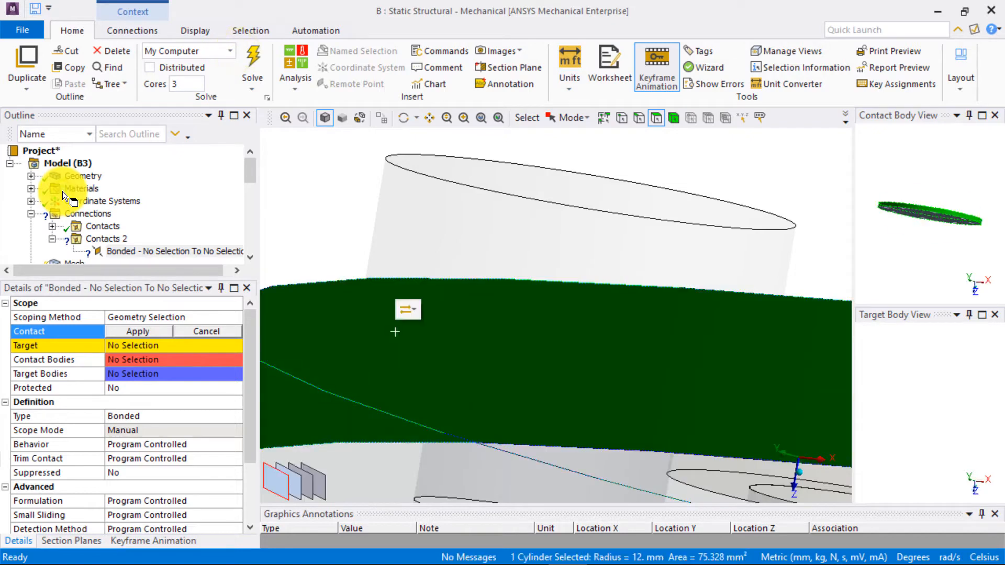
click(305, 485)
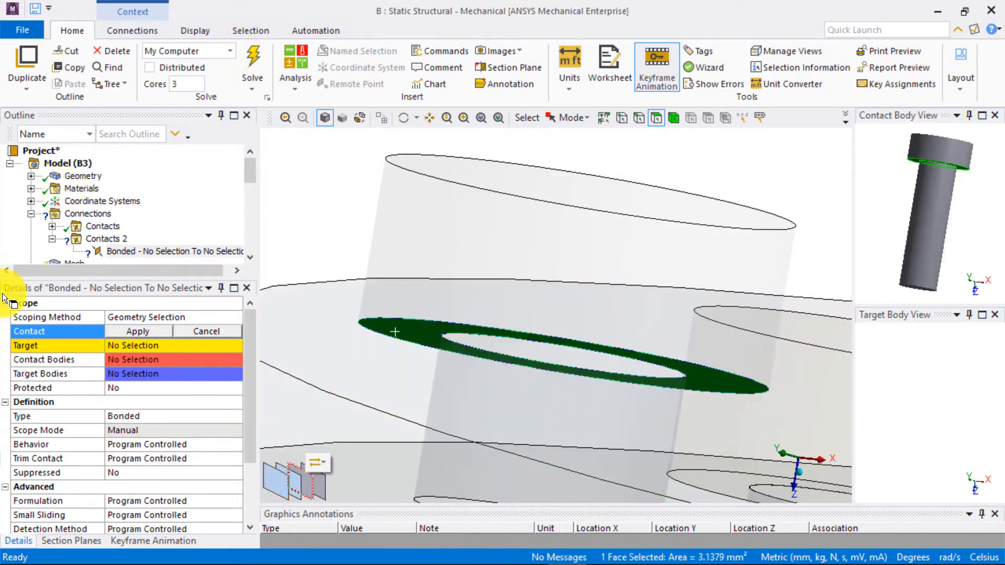
middle_drag(904, 218, 864, 209)
drag(853, 213, 830, 217)
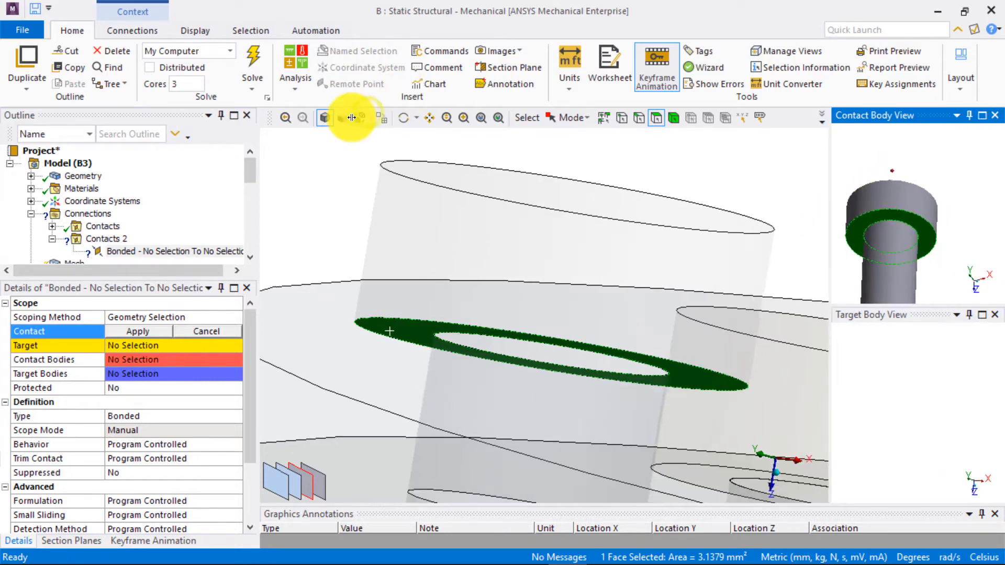
click(137, 333)
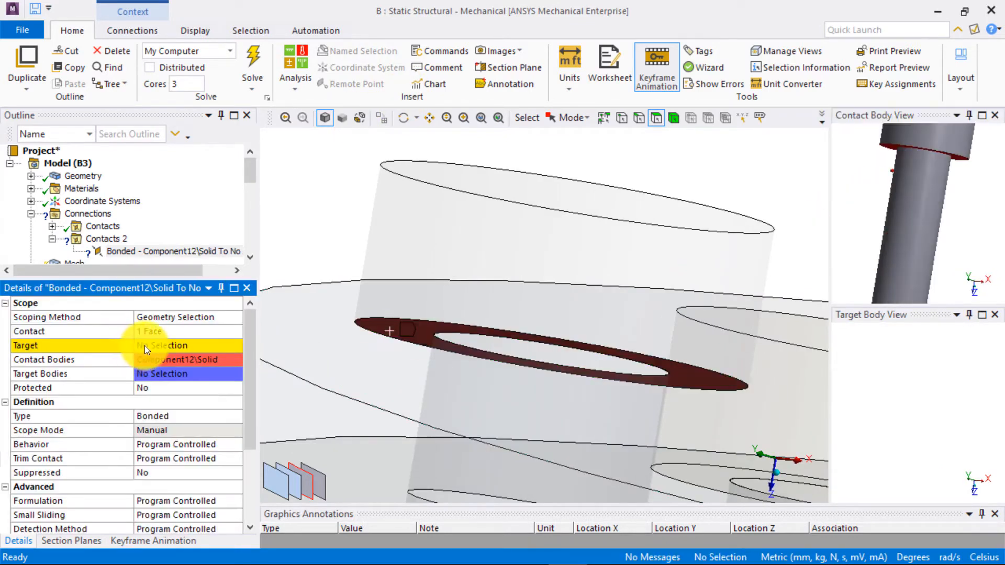
- Scope the same region's Target to the top face of the cover plate
middle_drag(372, 346, 464, 274)
click(475, 253)
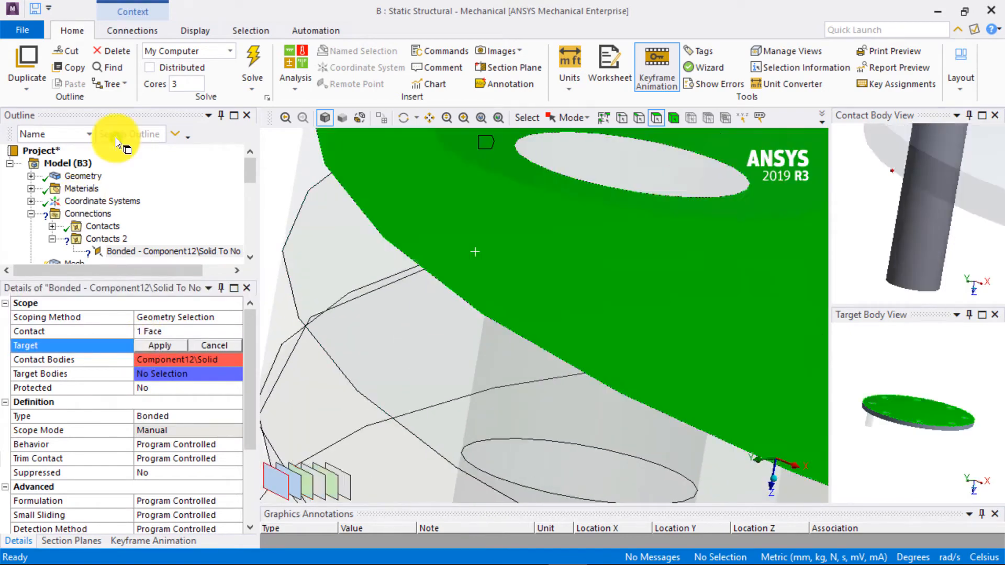
scroll(476, 253, down, 6)
ctrl+middle_drag(478, 286, 241, 239)
scroll(384, 257, down, 3)
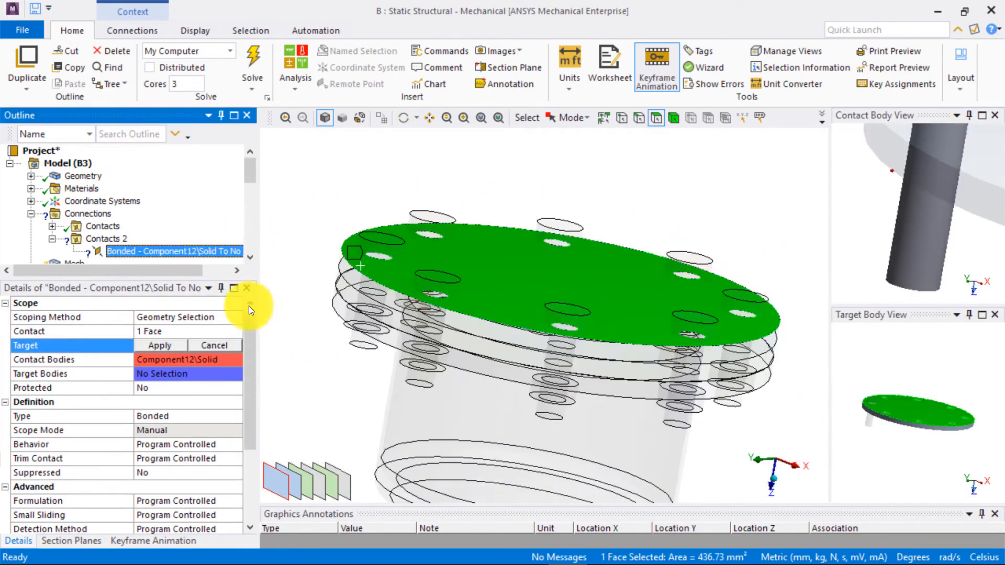
click(170, 345)
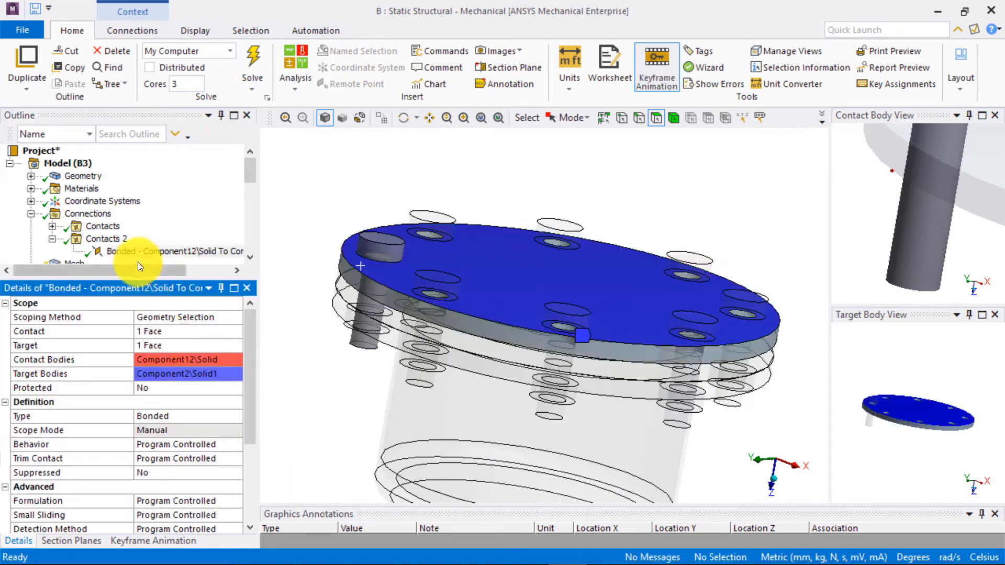
- Make the bolt-head contact Frictional with a friction coefficient of 0.2 and Asymmetric behavior
click(187, 416)
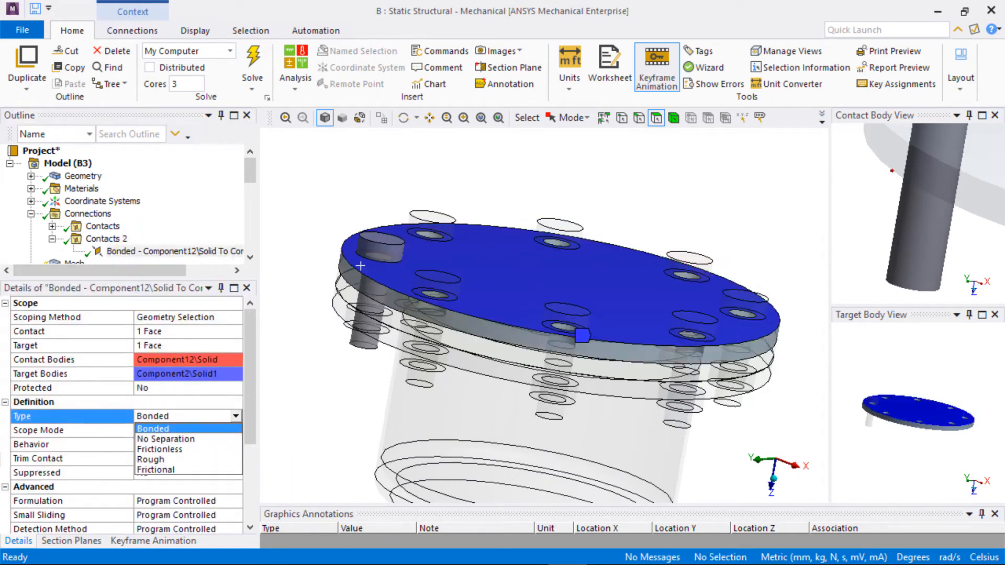
click(162, 468)
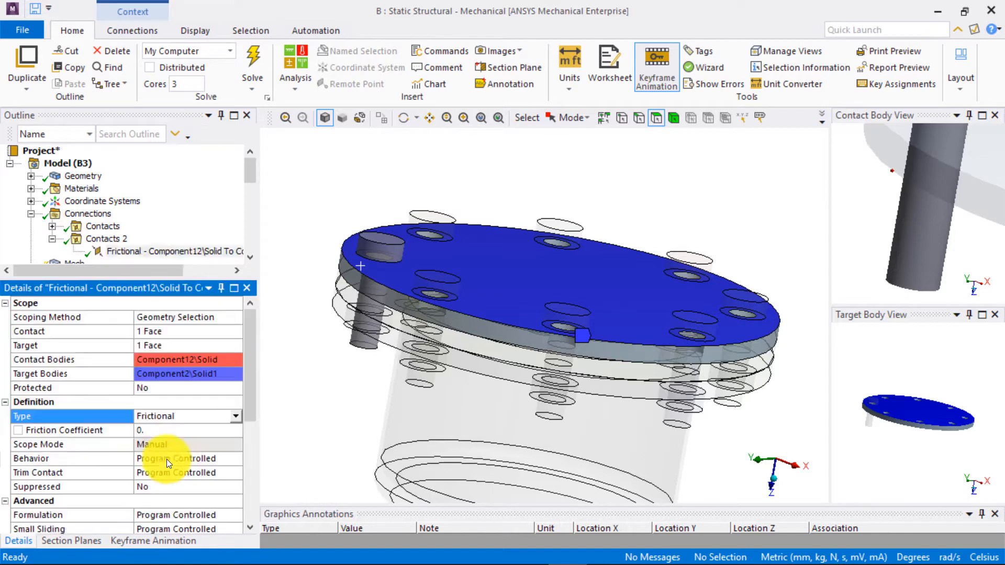
click(165, 431)
text(0.2)
key(Return)
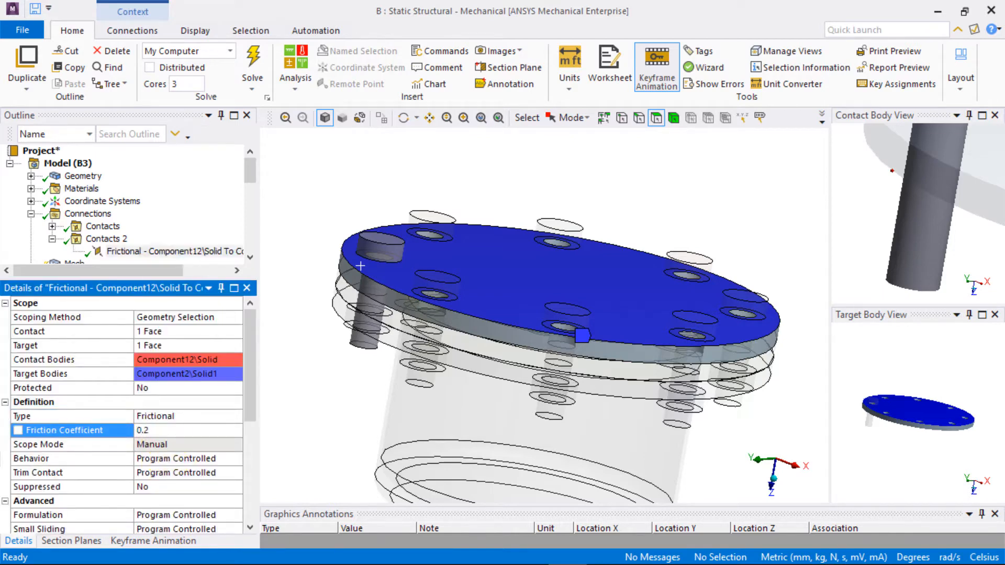
click(238, 460)
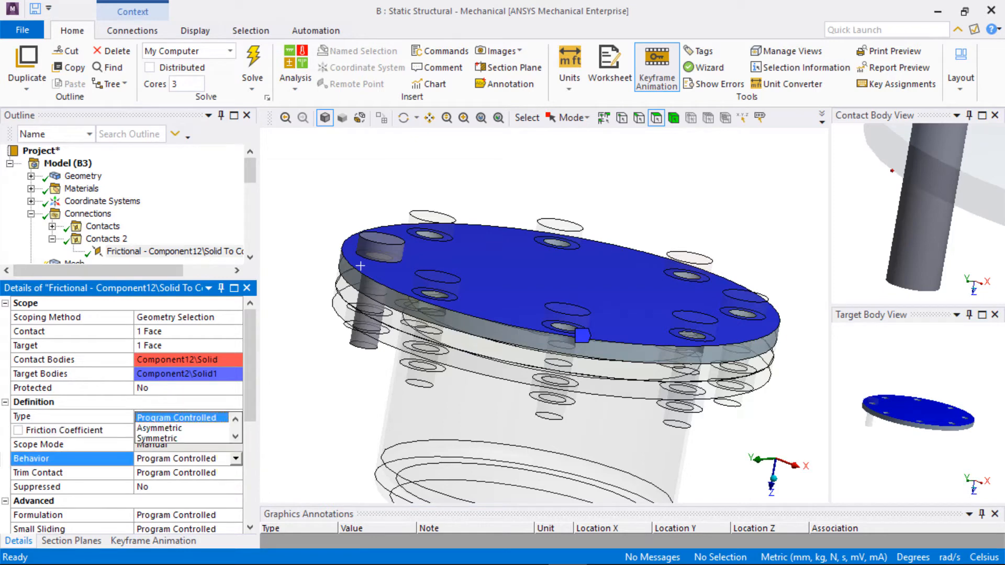
click(182, 430)
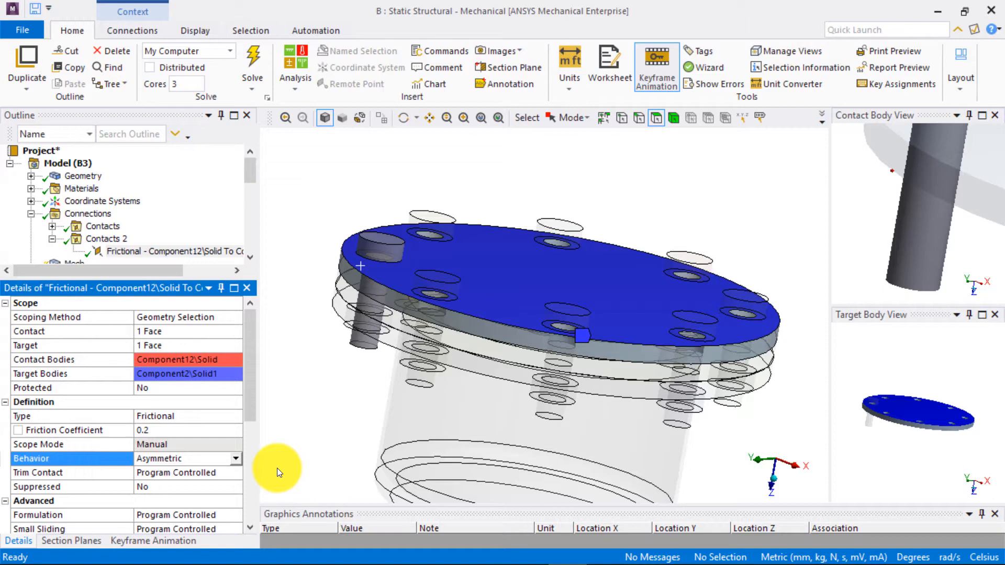
- Open the Object Generator for this frictional contact, using bolt head spacing as Contact and top face as Target
click(316, 31)
click(28, 67)
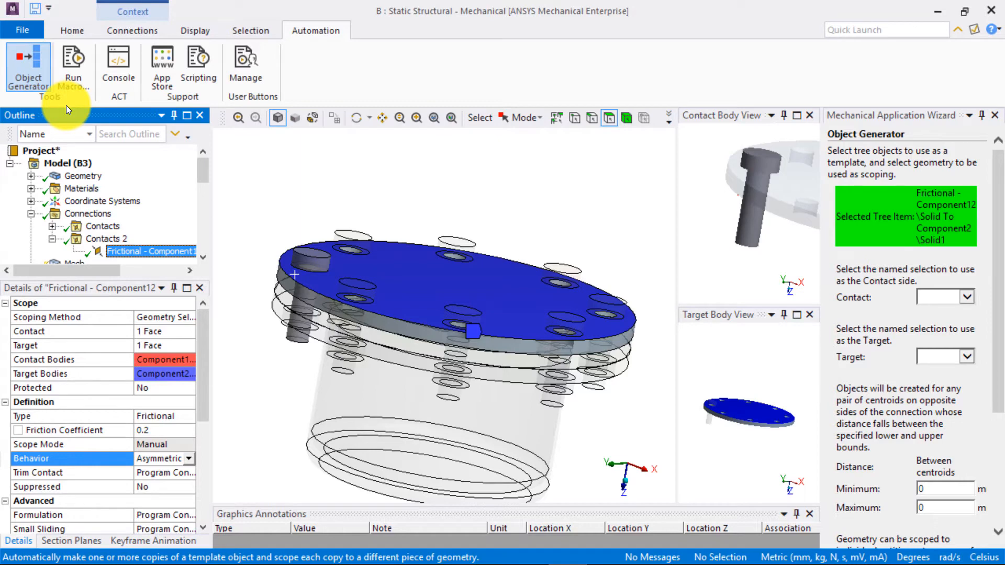
click(968, 297)
click(960, 313)
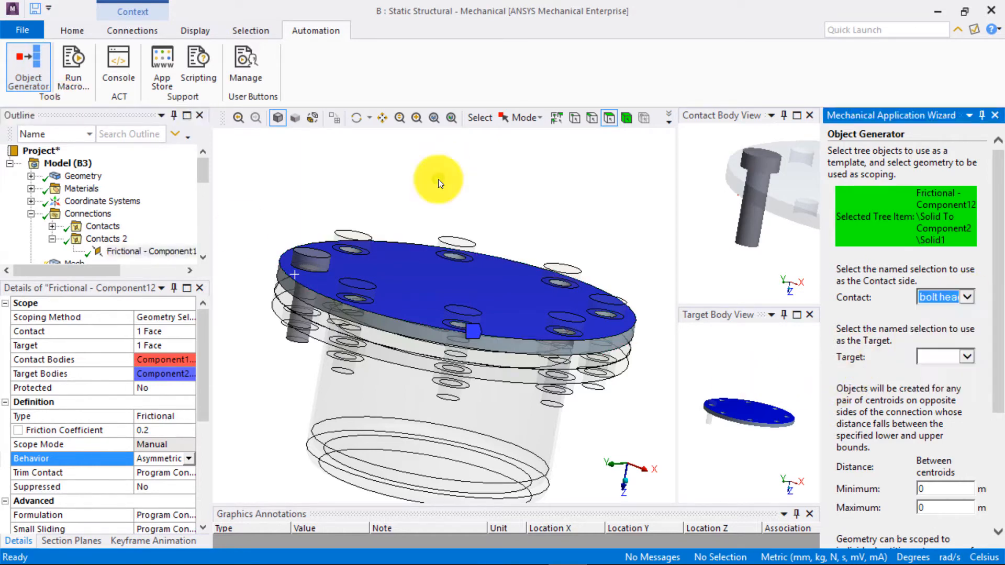
click(968, 357)
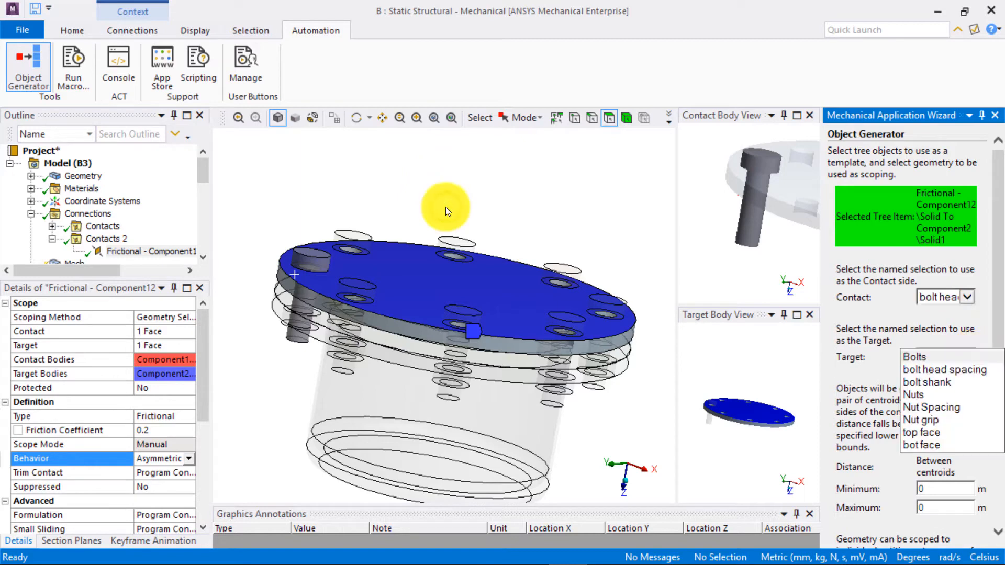
click(938, 434)
scroll(993, 520, down, 5)
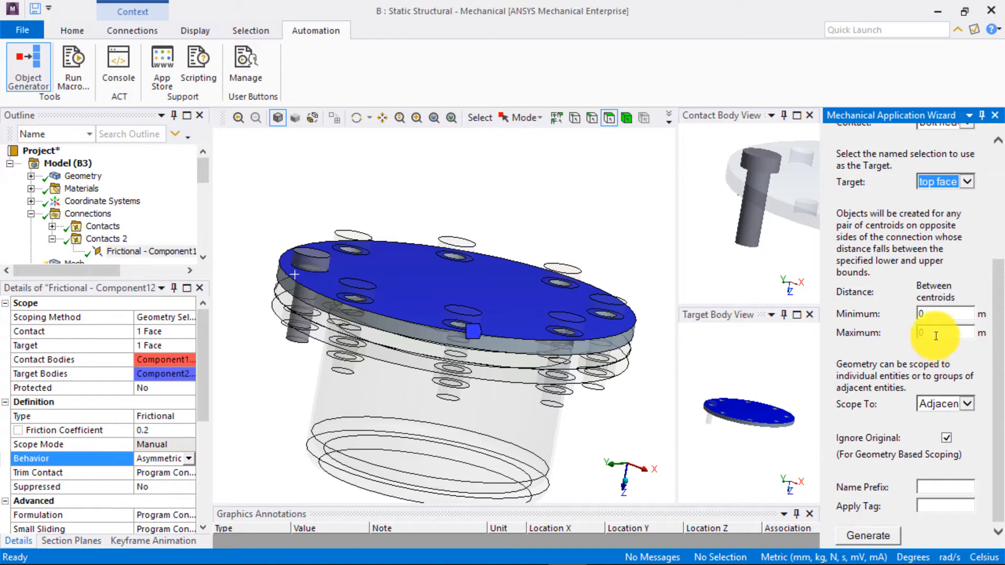
- Try generating contacts with a maximum centroid distance of 5 m, scoped to All Entities by Part, with Ignore Original turned off
click(936, 341)
text(5)
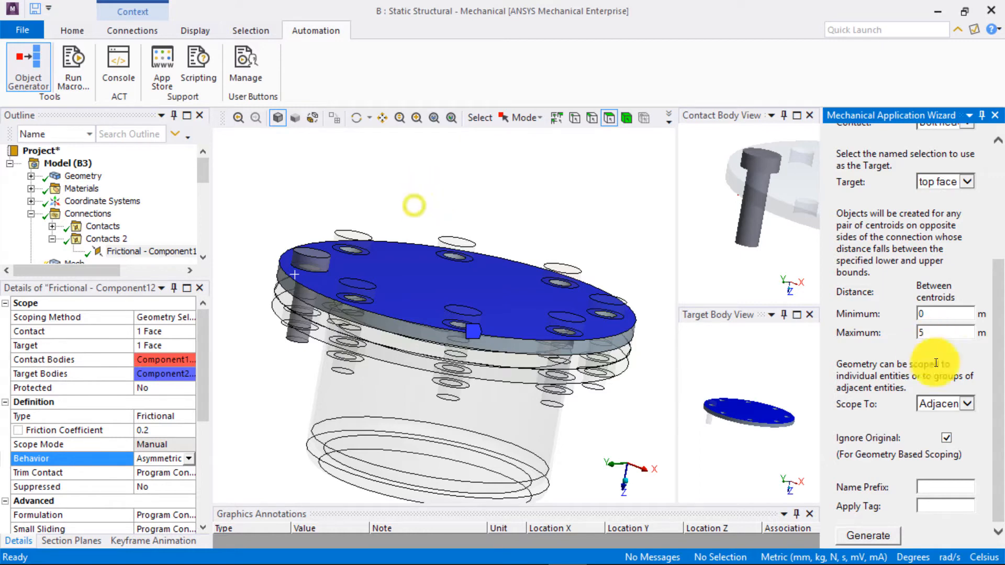
click(963, 404)
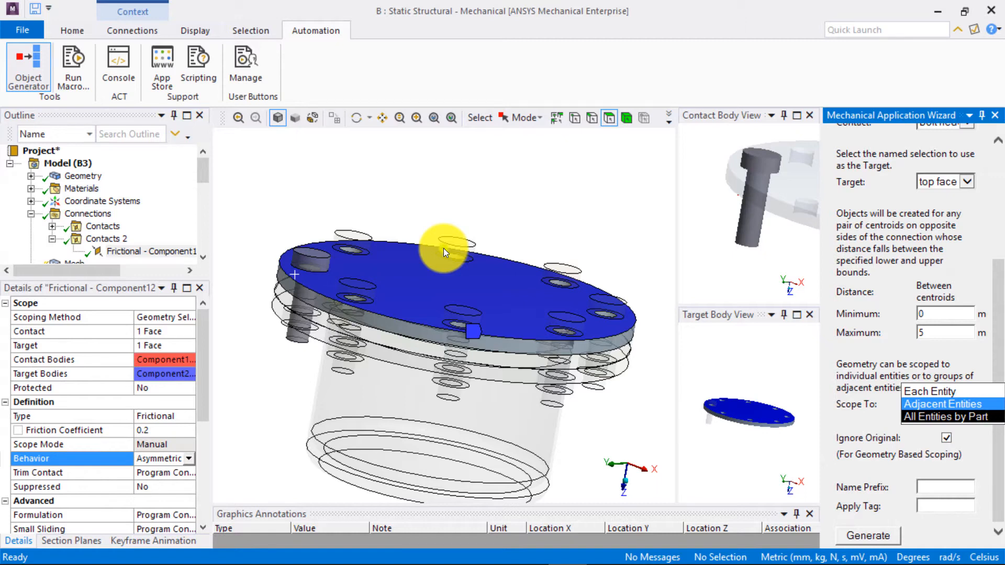
click(946, 417)
click(947, 437)
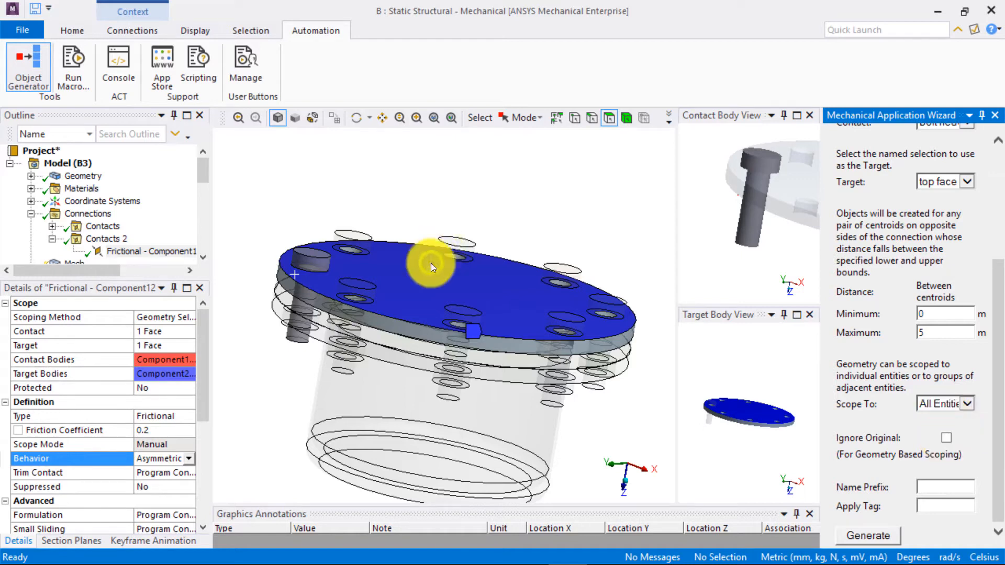
click(871, 535)
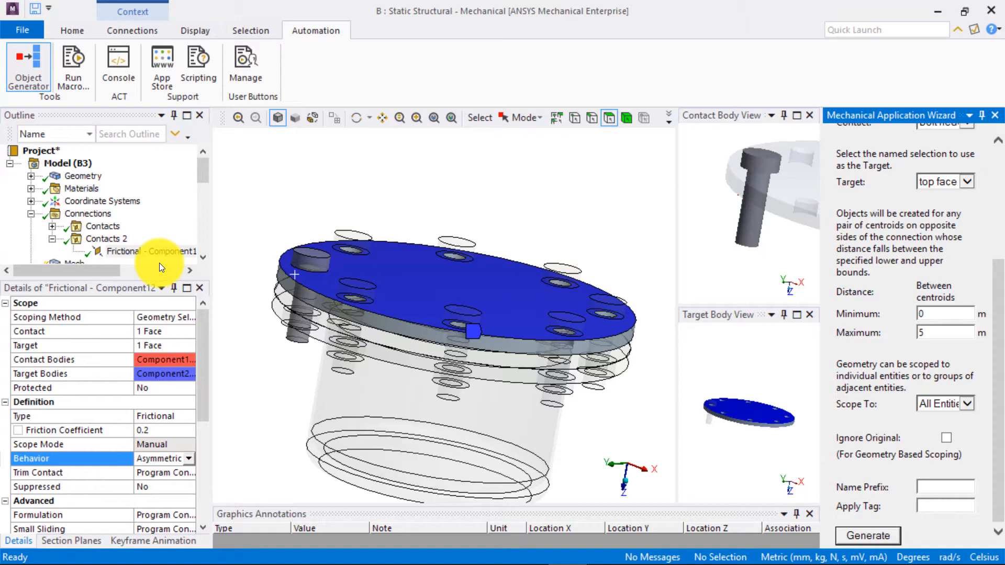
- Raise the maximum centroid distance to 10 m and generate the bolt-head contact copies
double_click(937, 333)
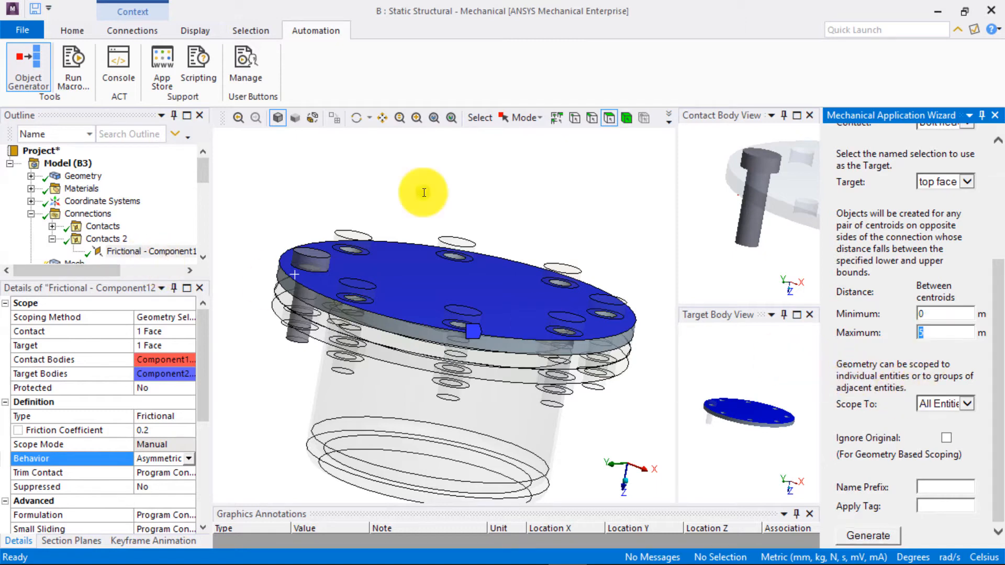
text(10)
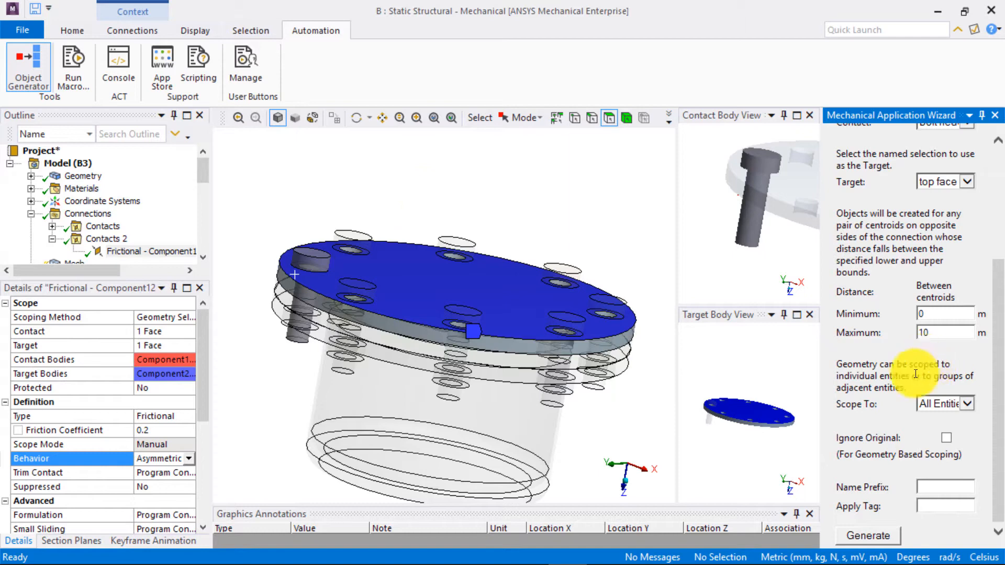
click(865, 538)
mouse_move(250, 213)
mouse_down()
mouse_move(250, 224)
mouse_move(249, 212)
mouse_up()
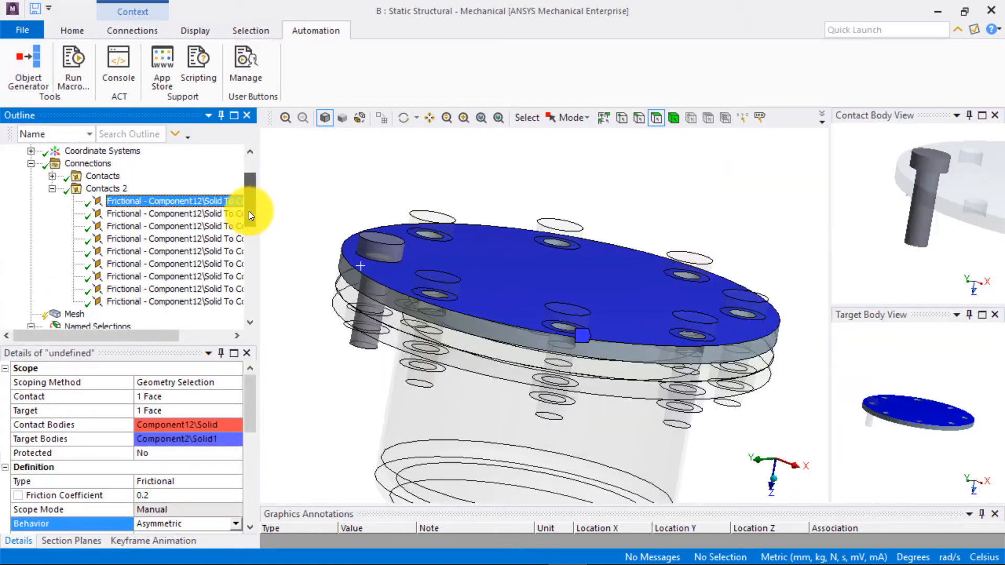
- Examine the generated frictional contacts one by one to check which bolt each is scoped to
click(148, 216)
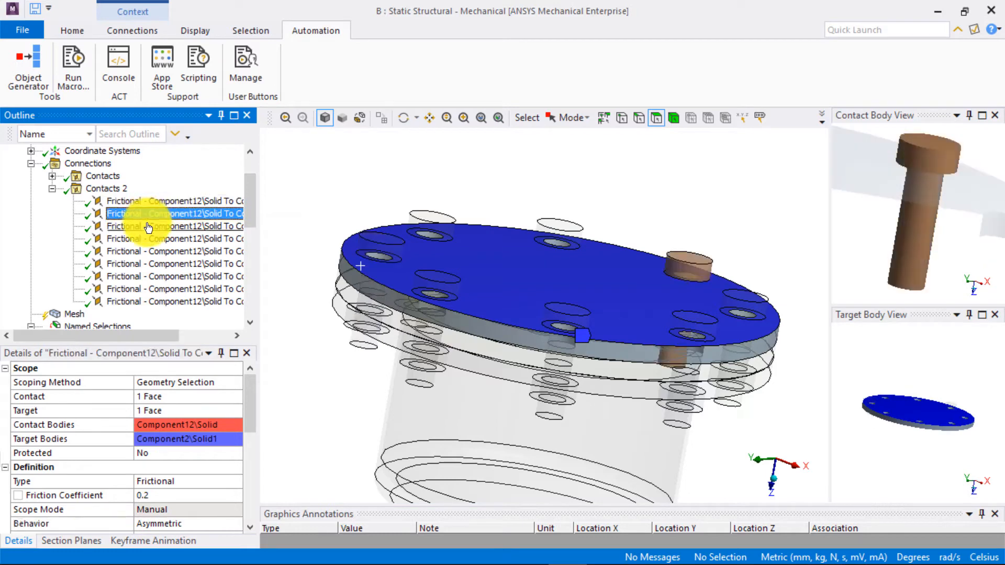
click(149, 228)
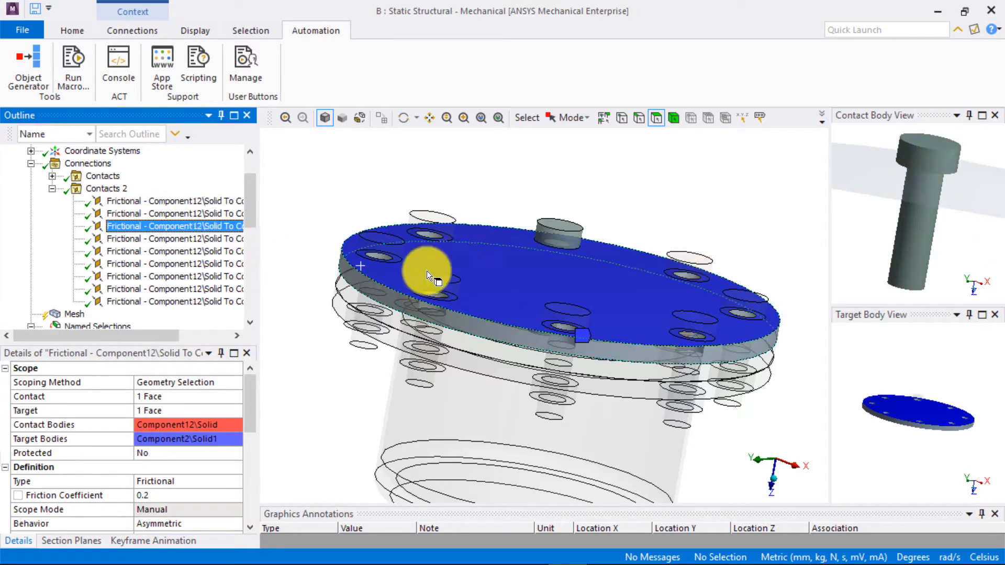
key(Down)
key(Down)
key(Down)
key(Down)
key(Down)
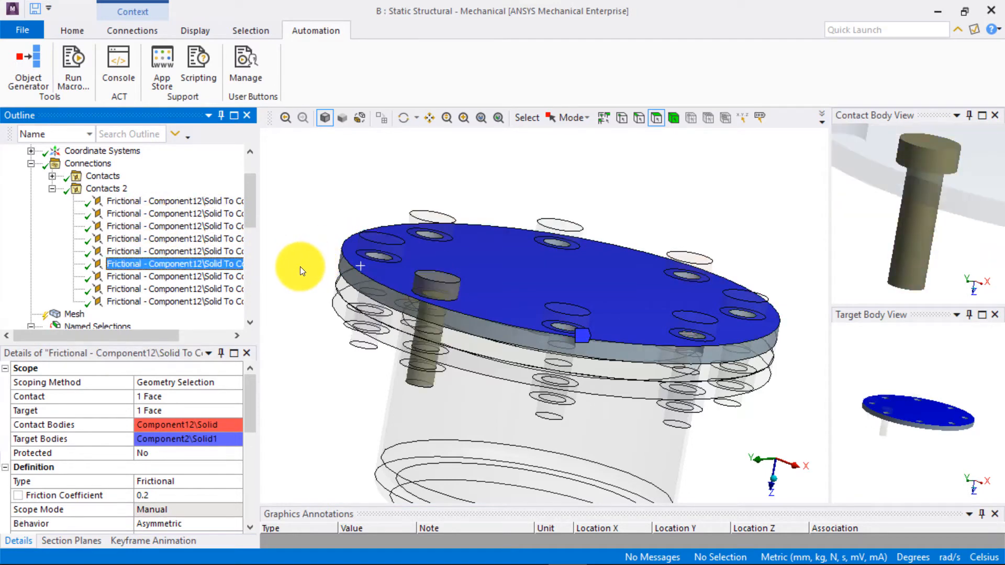
key(Down)
- Delete the original template contact from Contacts 2 and collapse the group
click(209, 201)
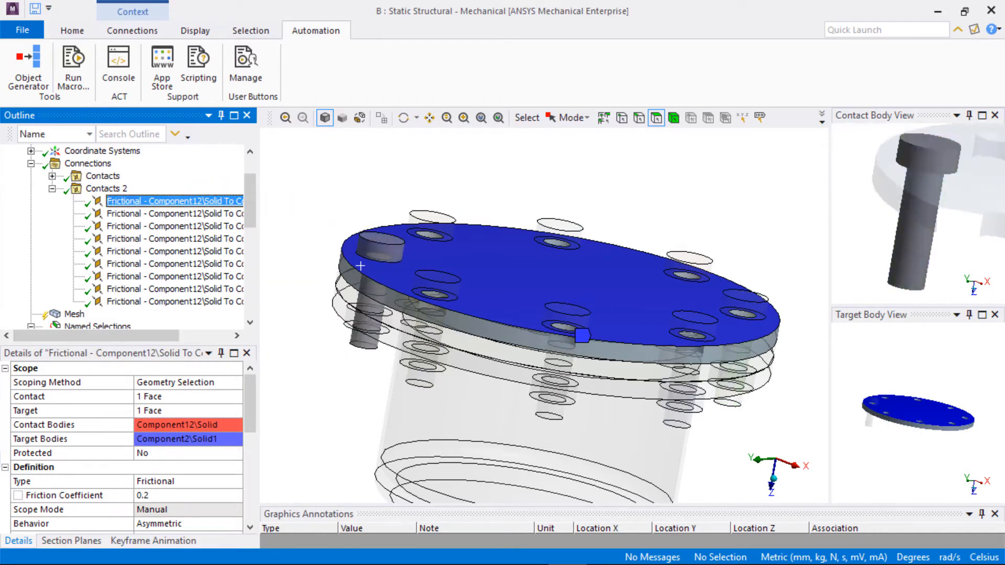
right_click(212, 201)
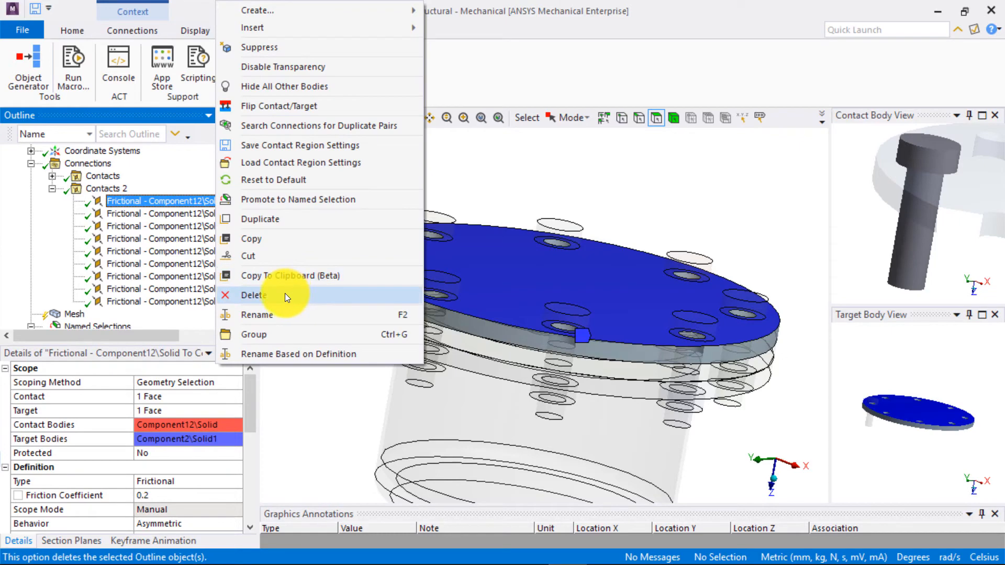
key(Return)
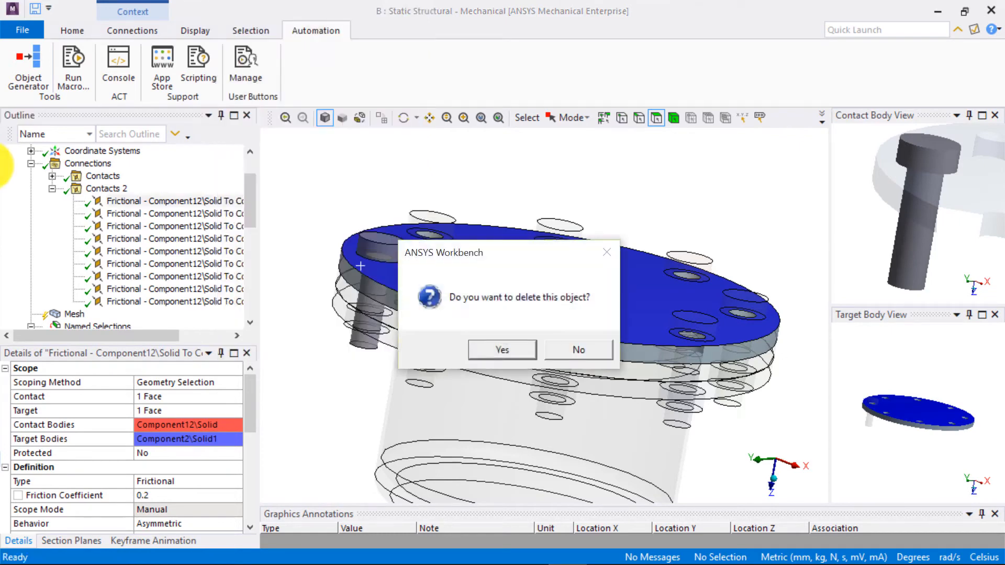
click(479, 351)
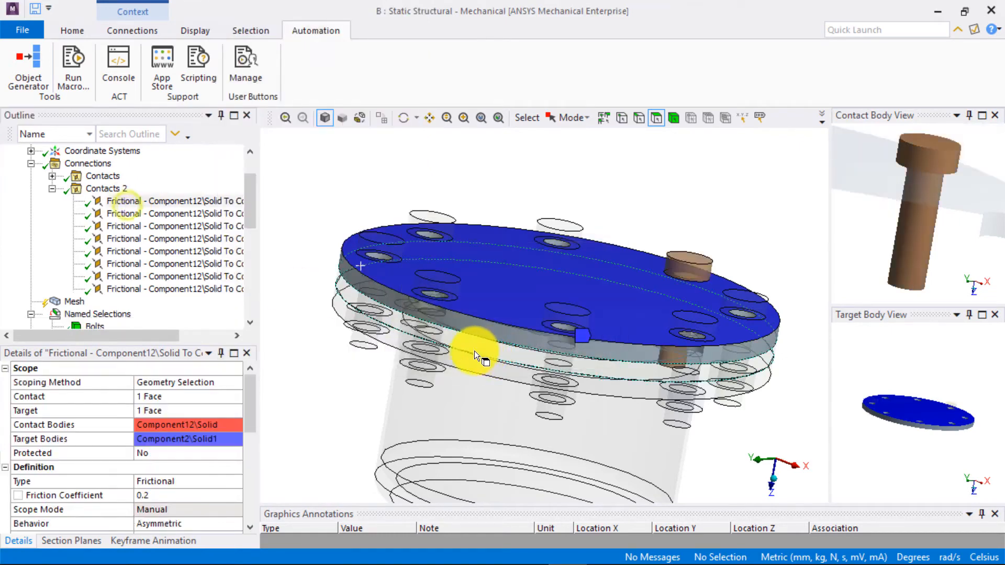
click(51, 188)
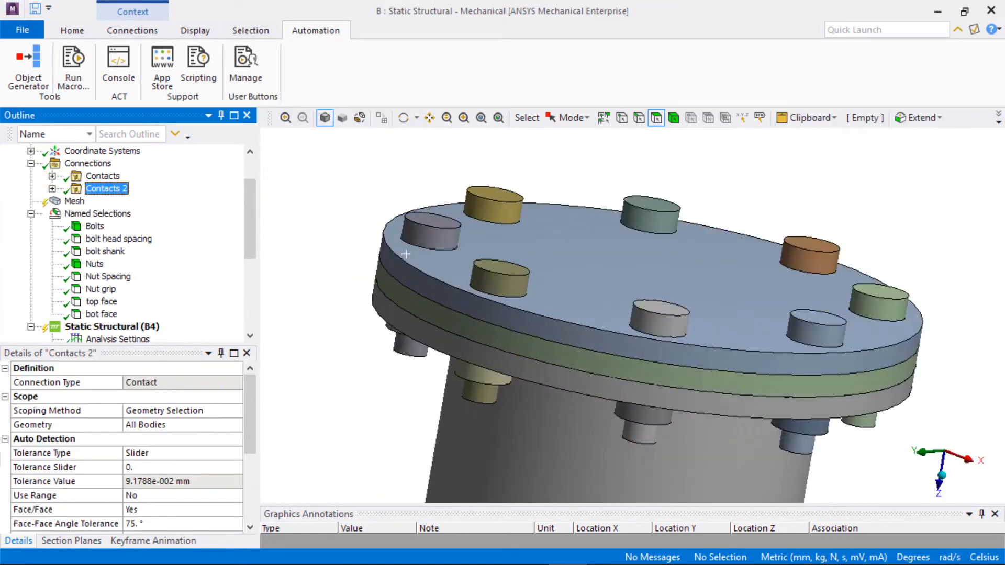
- Insert another connection group under Connections and add a manual contact region to it
click(99, 167)
right_click(100, 164)
mouse_move(146, 174)
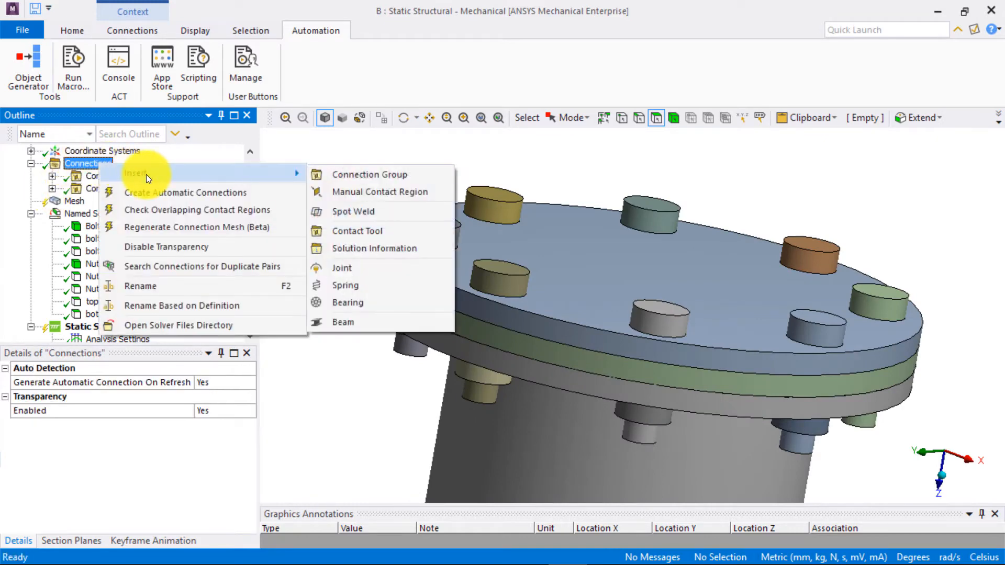
click(369, 175)
right_click(131, 202)
mouse_move(166, 228)
click(399, 249)
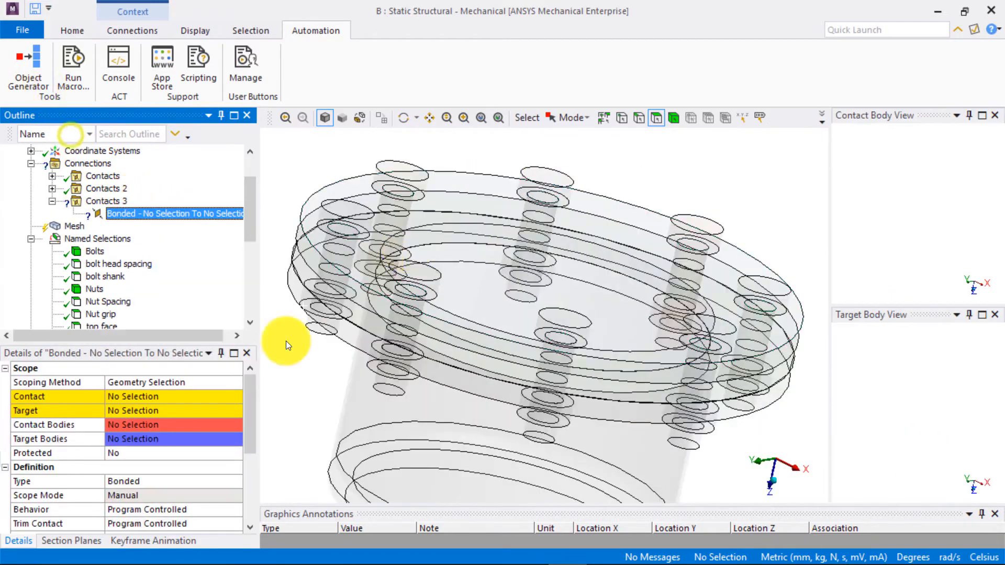
- Scope the contact side of the new contact region to the ring-shaped nut face that bears against the lower flange
click(133, 396)
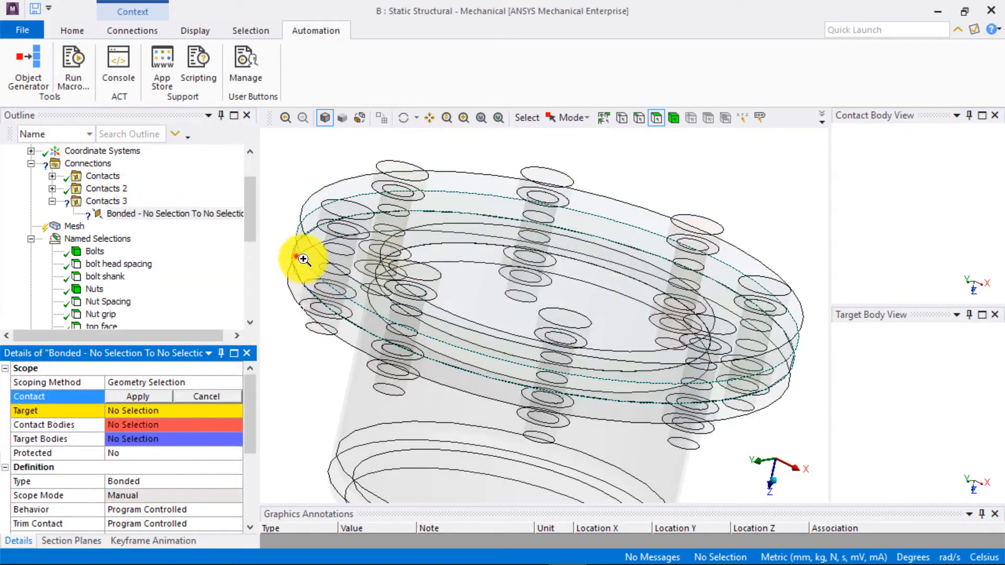
right_drag(297, 256, 374, 318)
click(401, 307)
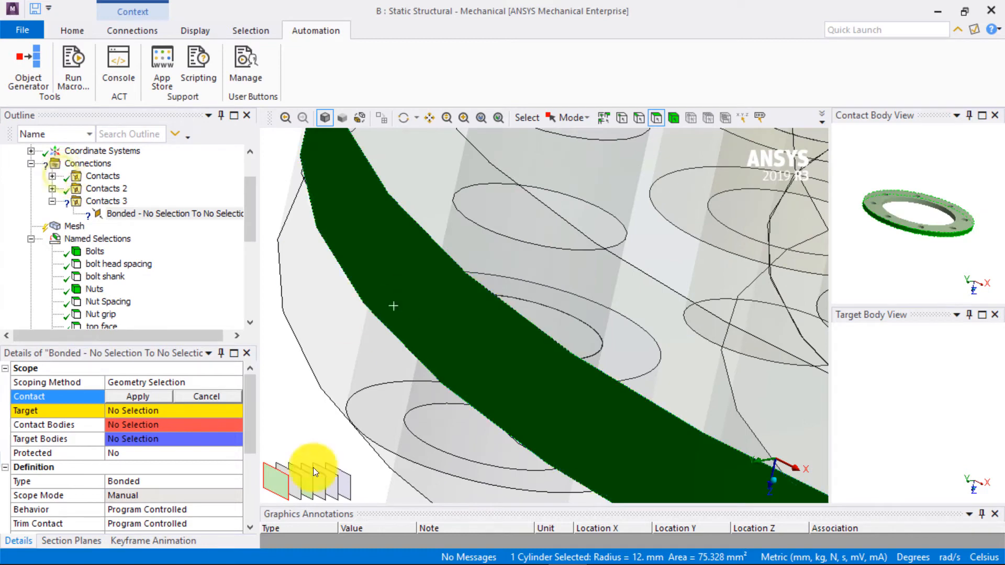
click(297, 487)
click(317, 487)
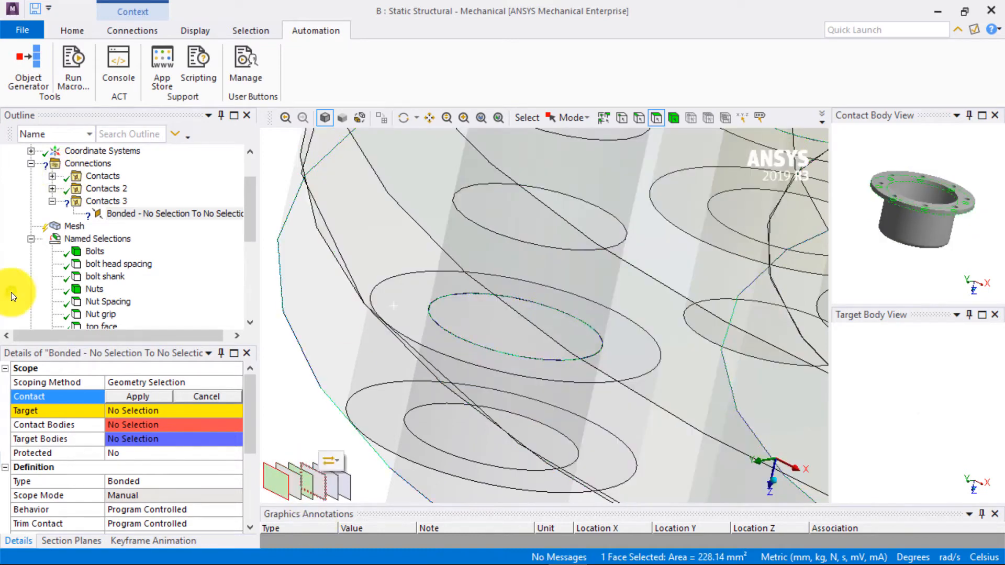
click(332, 479)
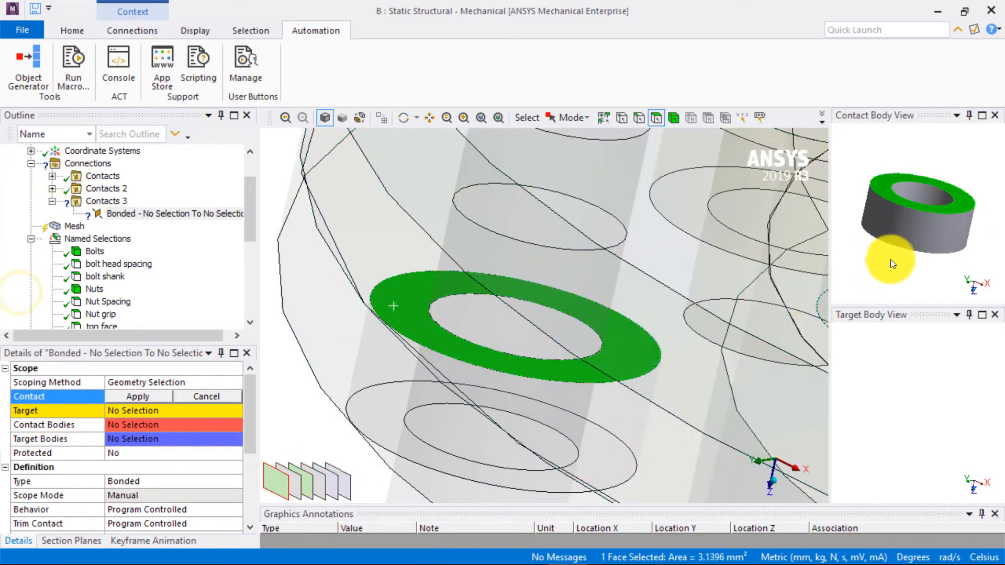
click(119, 398)
- Scope the target side of the contact to the underside face of the lower flange
click(138, 413)
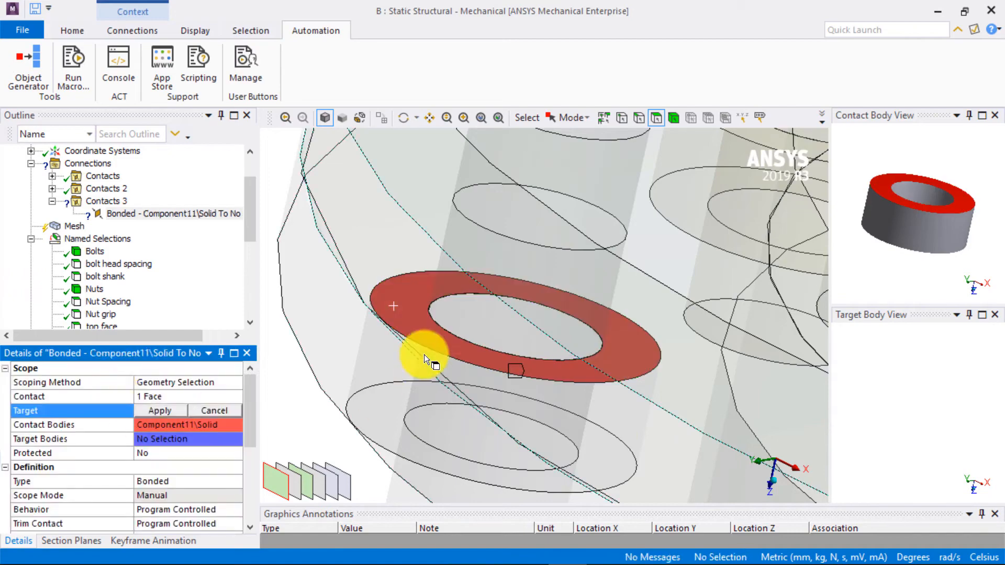
scroll(425, 354, down, 5)
middle_drag(455, 354, 511, 330)
click(338, 420)
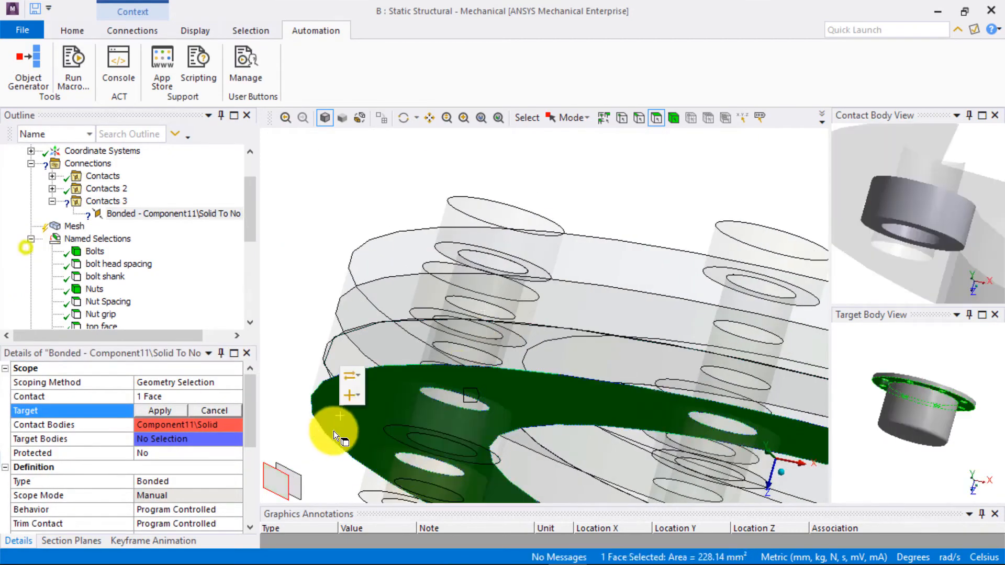
mouse_move(341, 422)
middle_down()
mouse_move(359, 426)
mouse_move(325, 425)
middle_up()
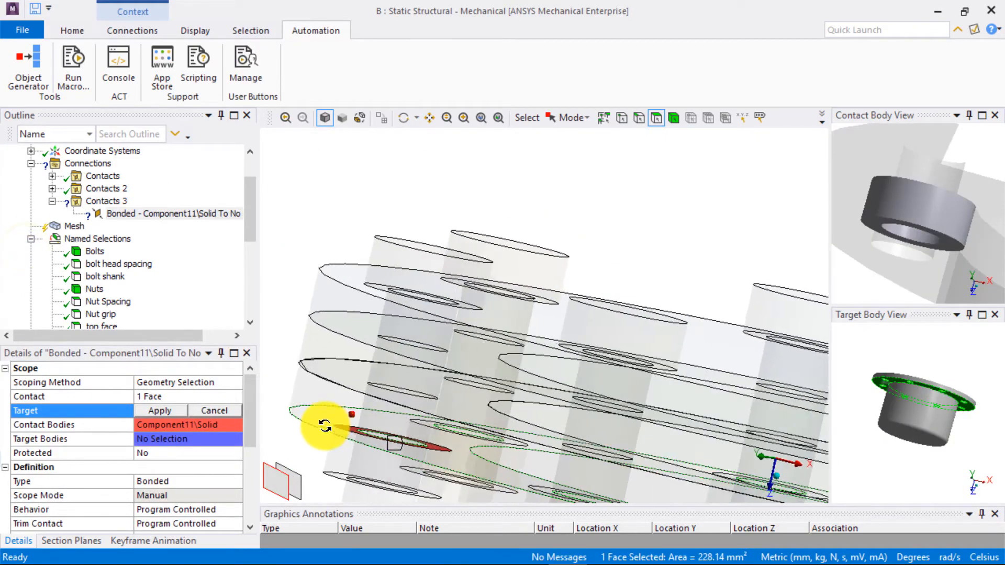
click(152, 411)
middle_drag(545, 318, 534, 330)
scroll(534, 330, down, 5)
- Make the nut contact Frictional with a friction coefficient of 0.2 and Asymmetric behavior
click(234, 483)
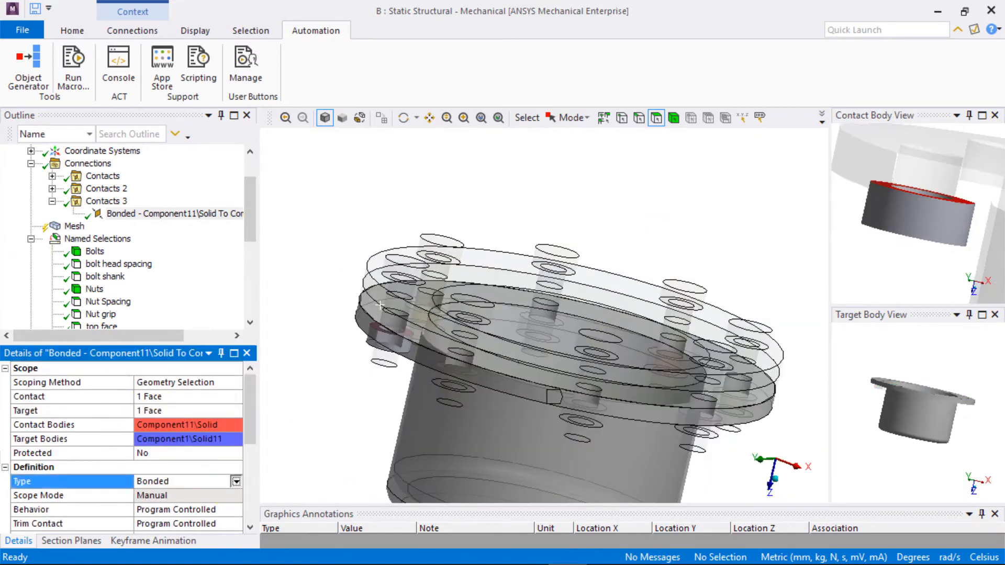
click(236, 481)
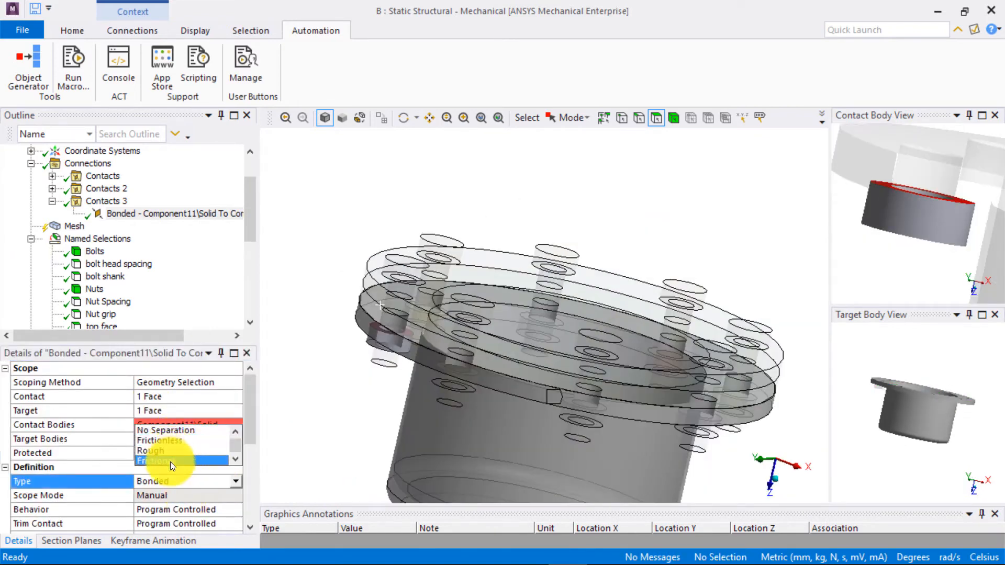
click(170, 462)
drag(144, 344, 140, 273)
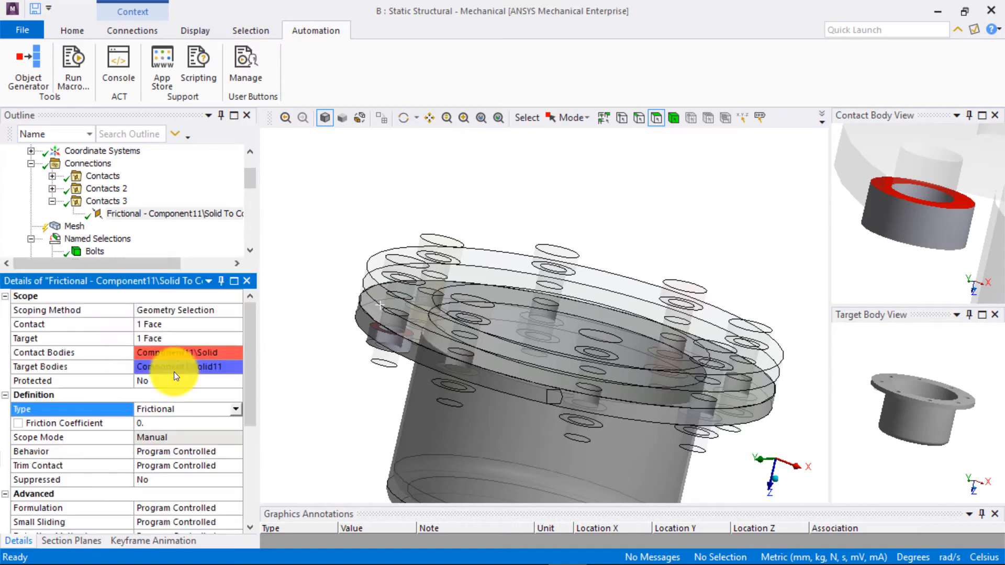
click(184, 423)
text(2)
click(238, 453)
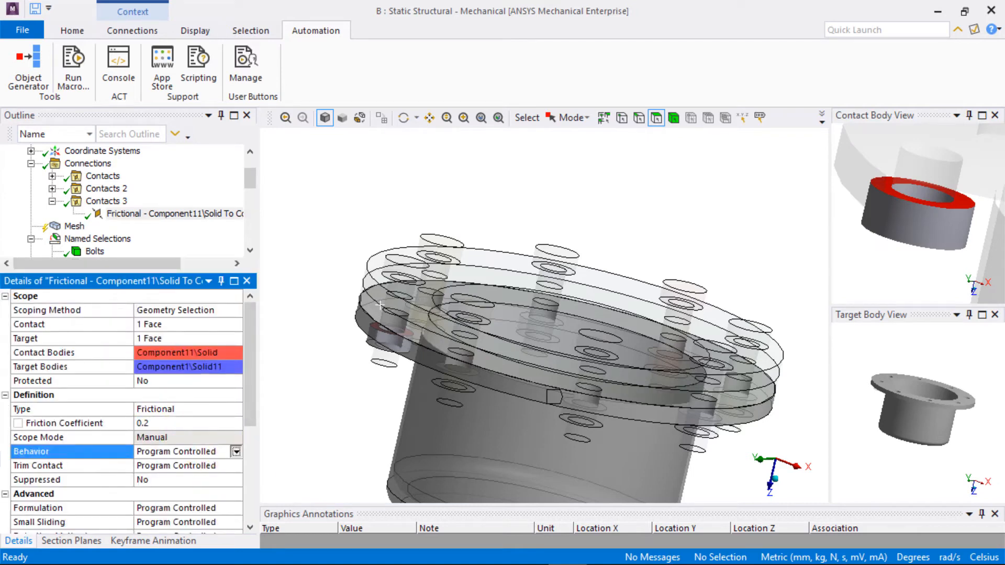
click(237, 452)
click(174, 421)
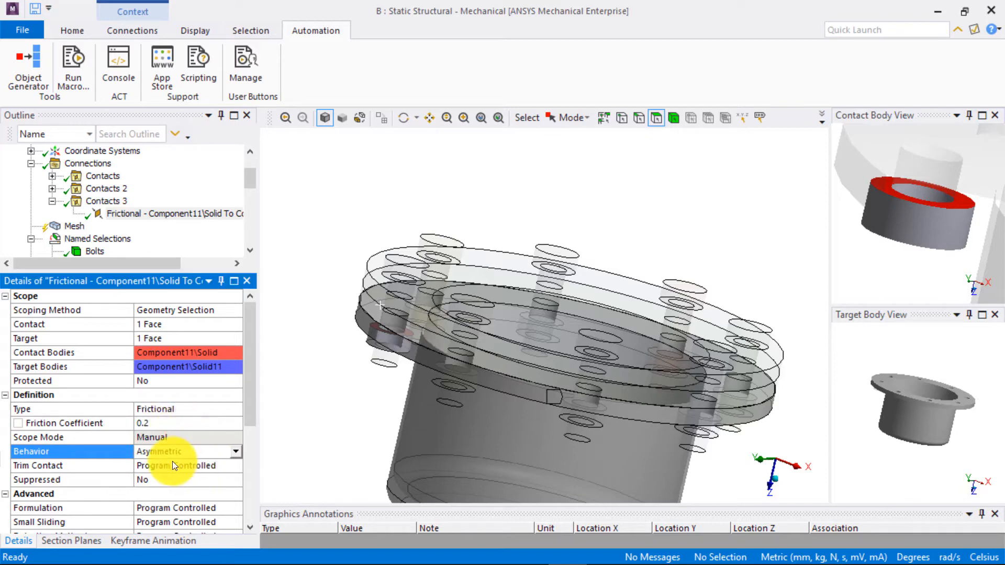
- Use the frictional nut contact as the Object Generator template, with Nut Spacing as contact and bot face as target
click(158, 213)
click(31, 73)
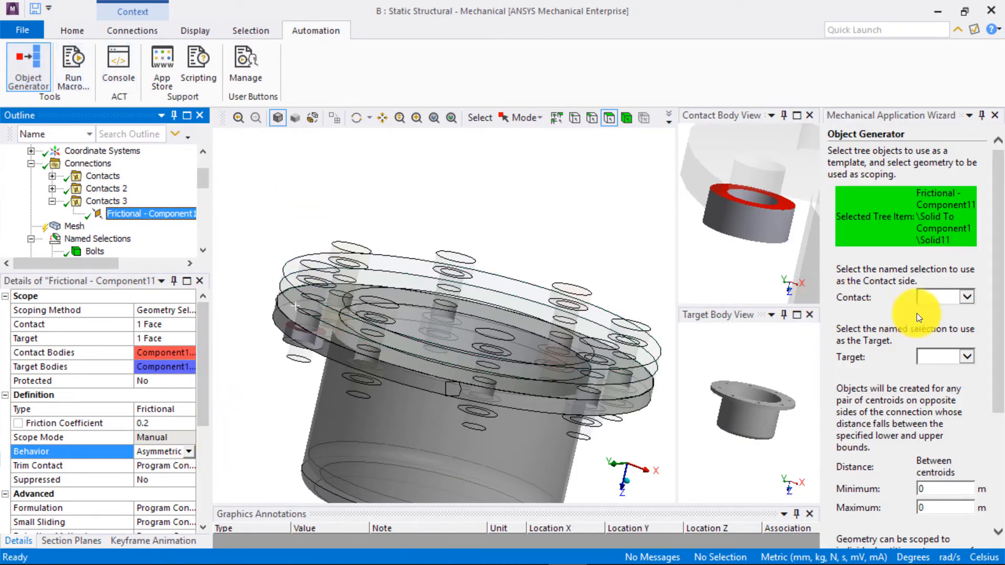
click(968, 297)
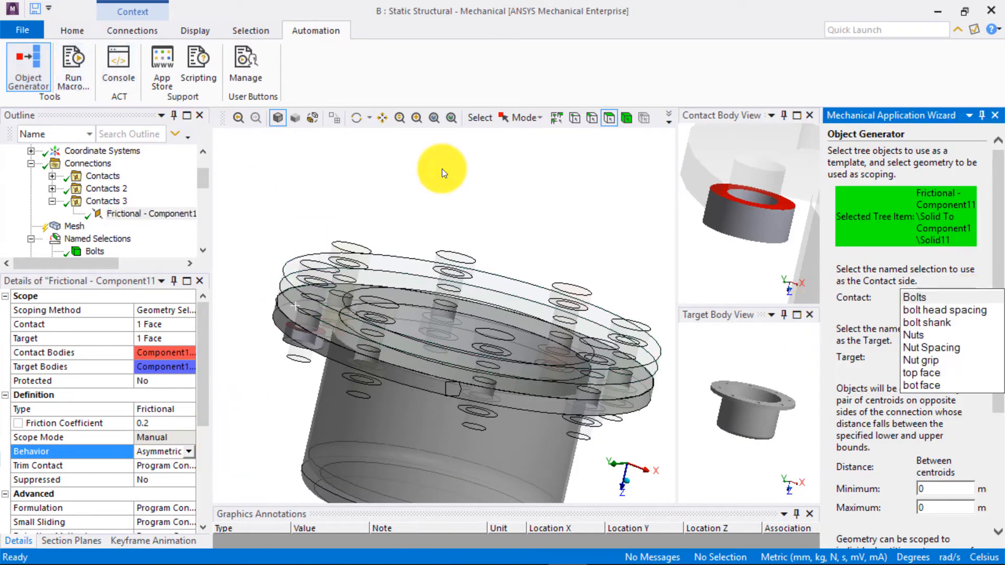
click(941, 349)
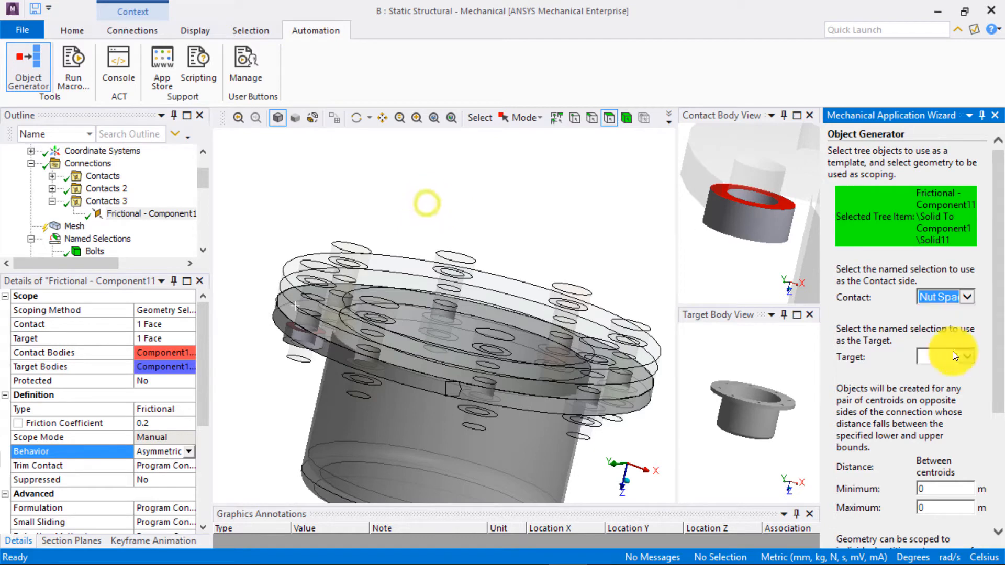
click(945, 355)
click(941, 446)
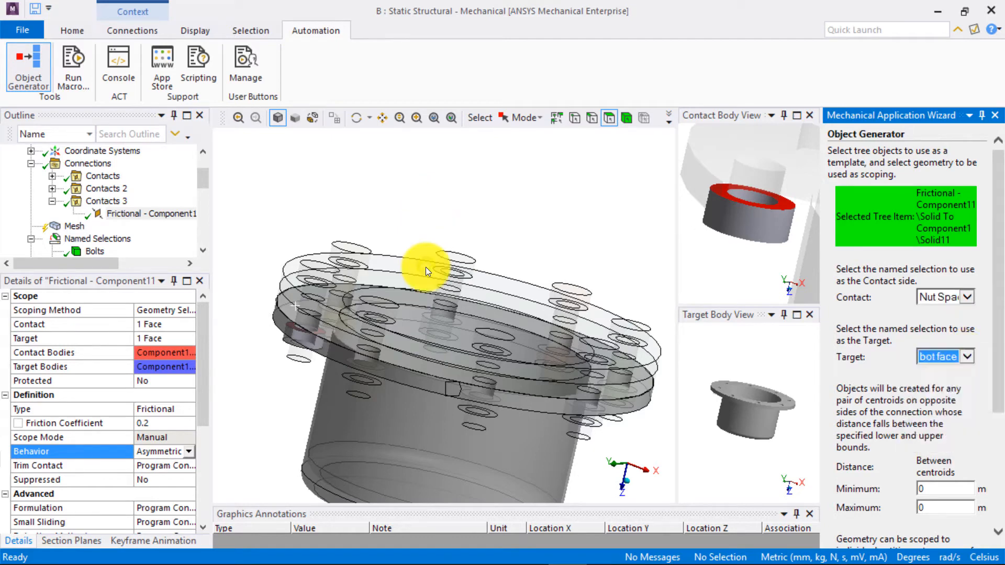
- Set the maximum centroid distance to 10 m, turn off Ignore Original, change the Scope To option, and generate the nut contact copies
scroll(967, 357, down, 3)
double_click(936, 334)
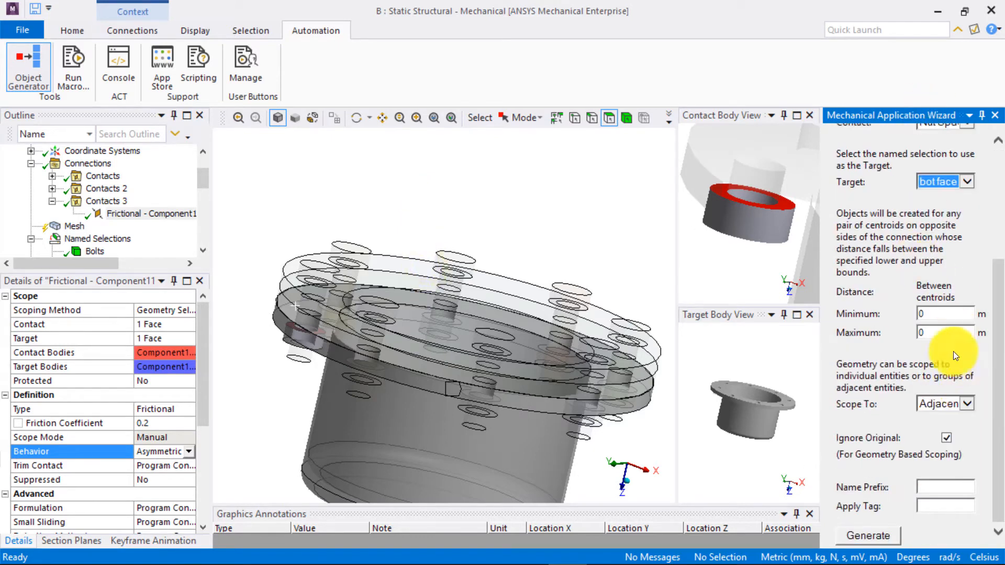
text(10)
click(947, 438)
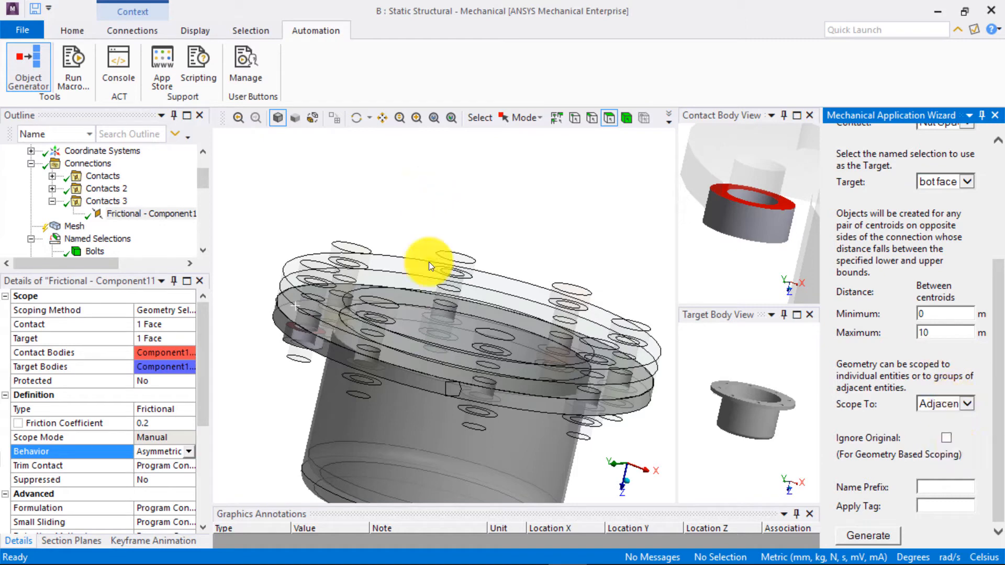
click(967, 406)
click(959, 418)
click(879, 531)
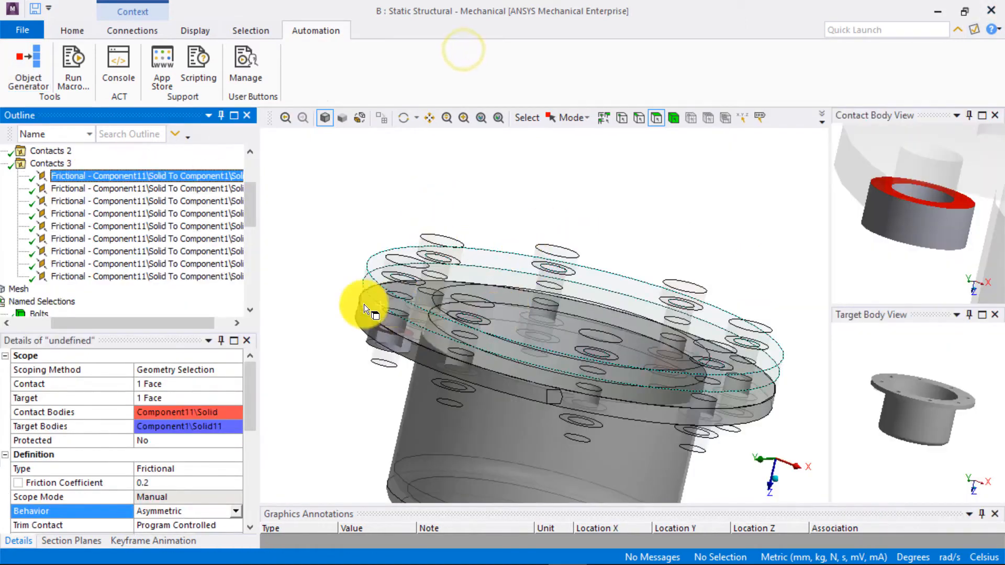
- Go through the generated contacts in Contacts 3 to check which nut each one is scoped to
key(Down)
key(Down)
key(Down)
key(Down)
key(Down)
key(Down)
key(Down)
key(Down)
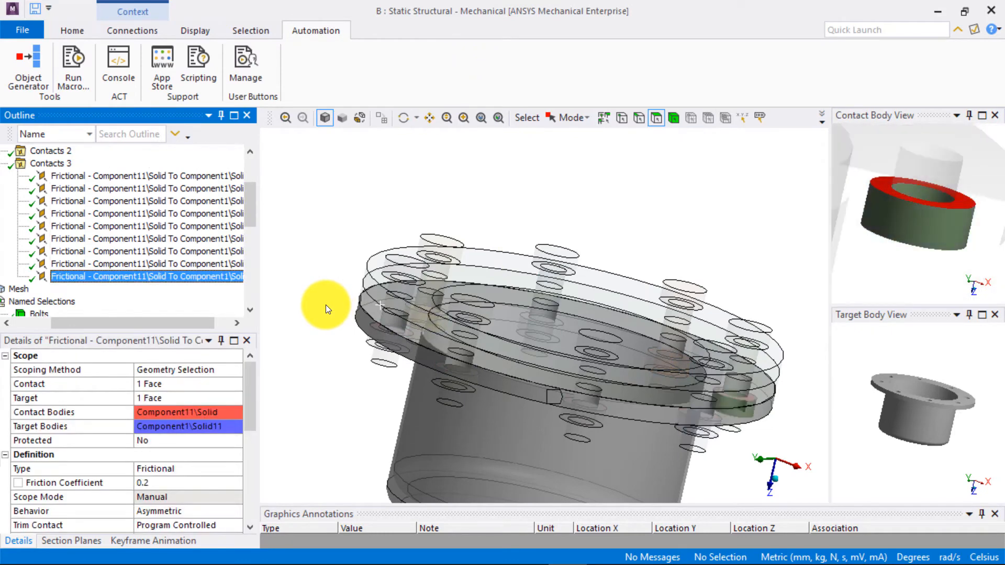
- Delete the original template contact from Contacts 3 and collapse the group
click(204, 175)
right_click(219, 175)
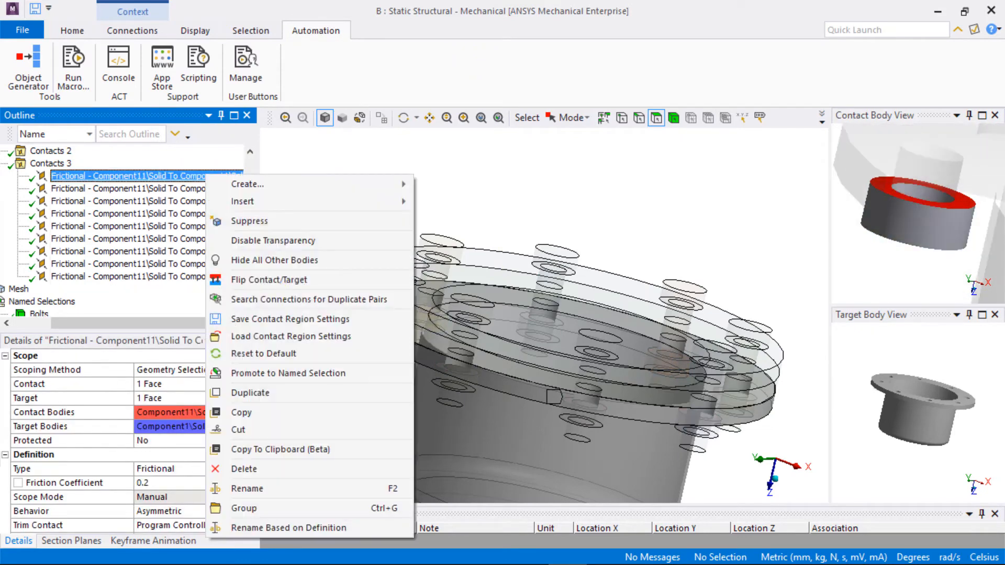
click(263, 468)
click(497, 356)
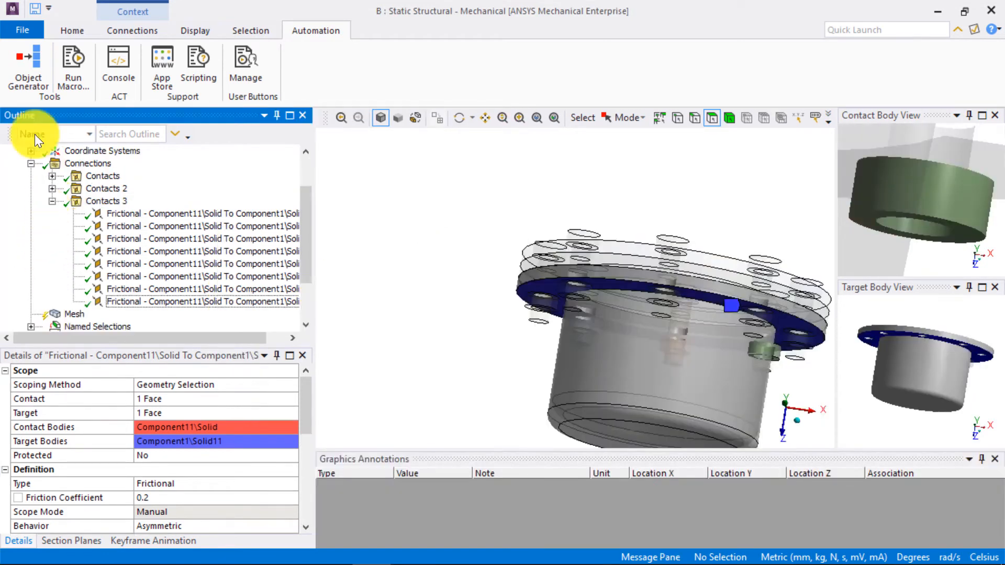
click(51, 201)
- Insert a fourth connection group under Connections and add a manual contact region to it
click(95, 214)
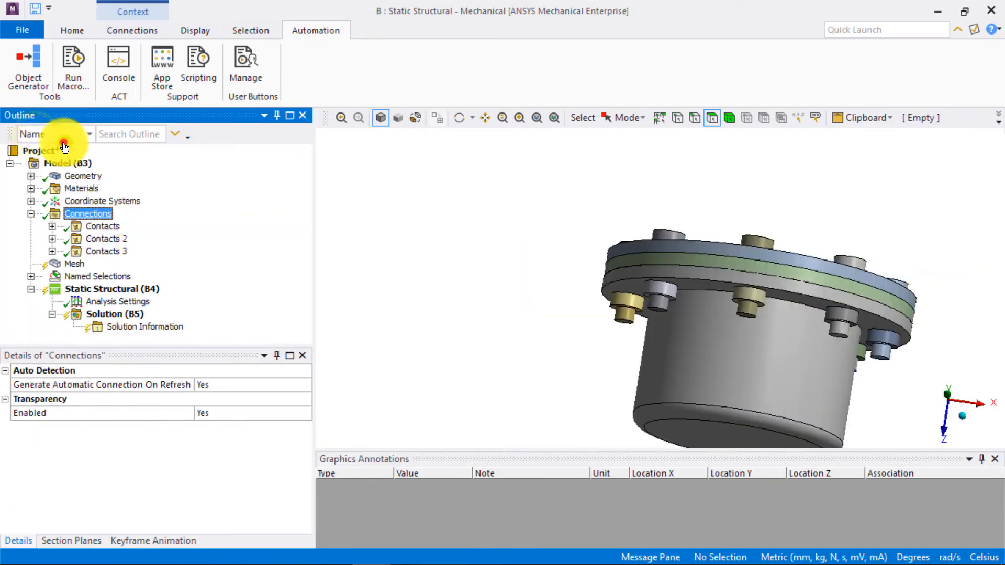
right_click(96, 214)
mouse_move(149, 225)
click(363, 225)
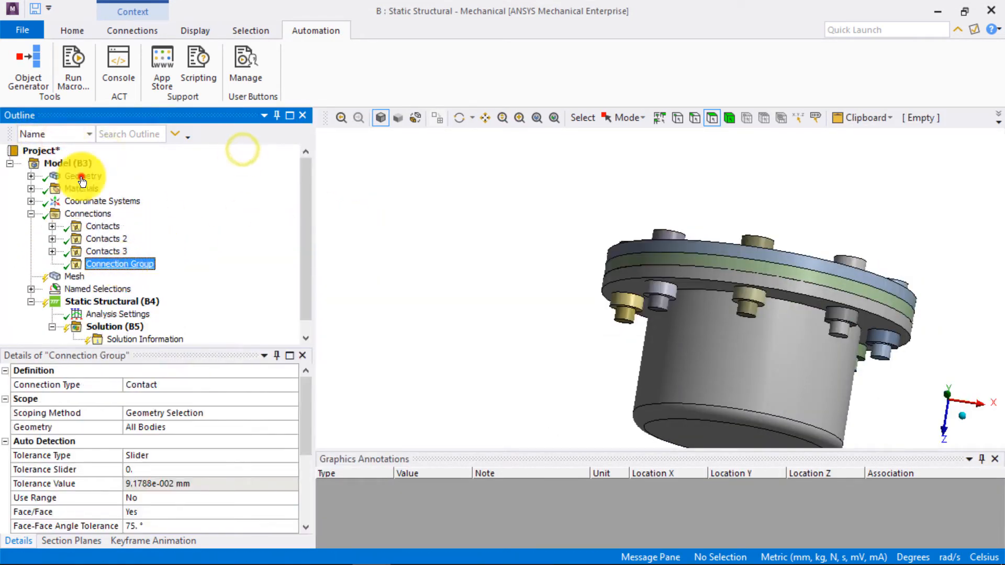
right_click(122, 265)
mouse_move(173, 276)
mouse_move(196, 292)
click(404, 249)
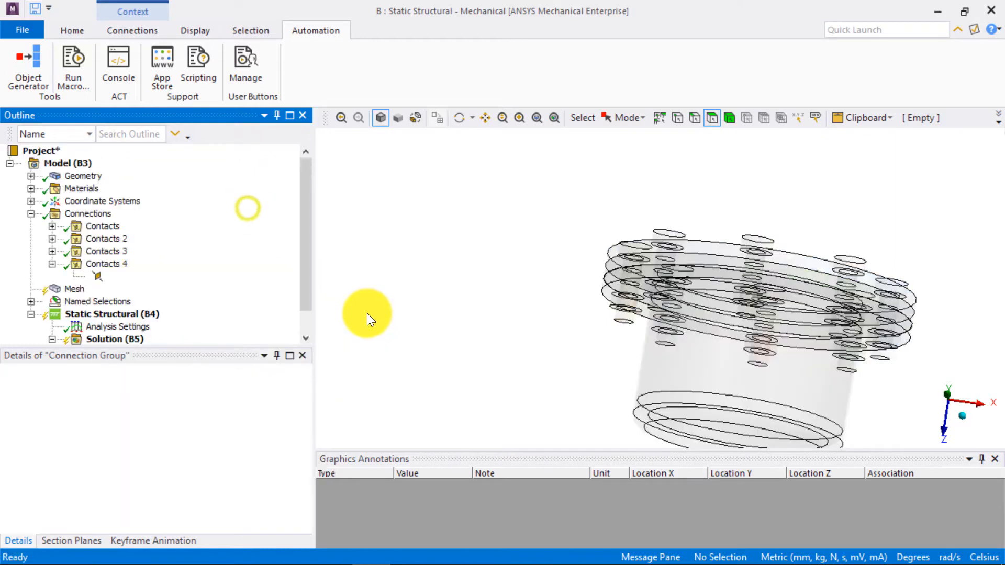
- Scope the contact side of the new bonded region to the inner cylindrical face of one nut
middle_drag(581, 315, 386, 197)
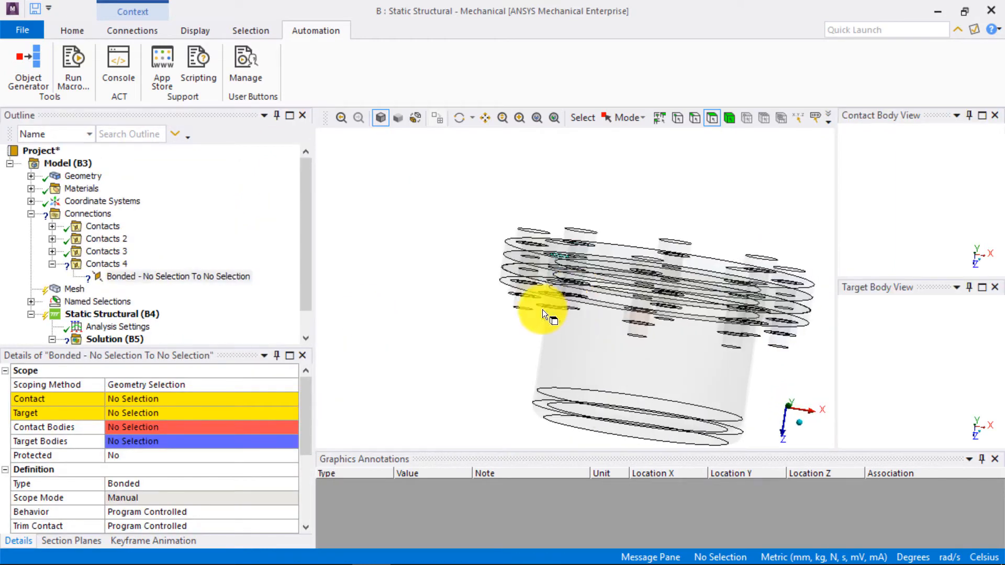
click(131, 399)
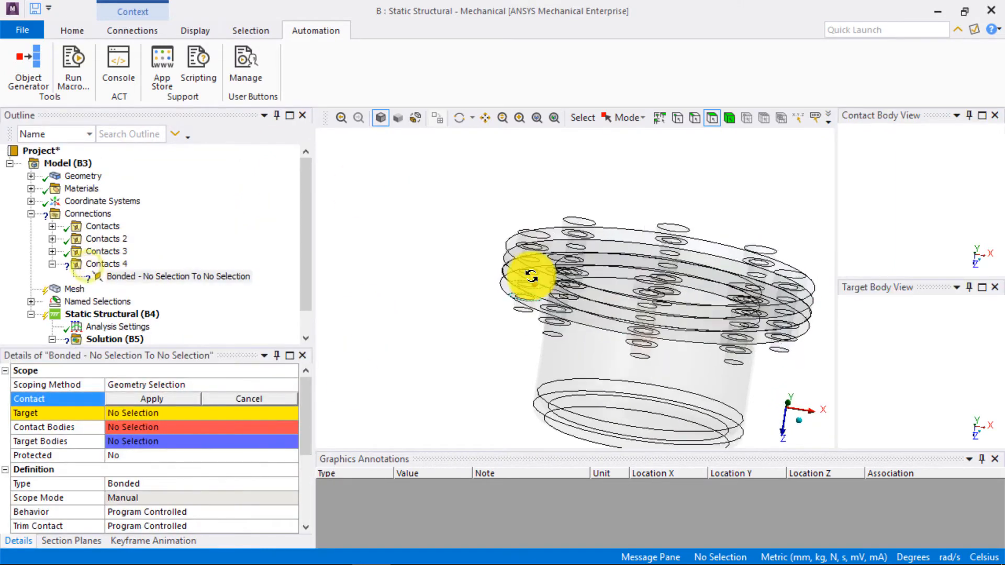
scroll(498, 270, up, 5)
click(463, 268)
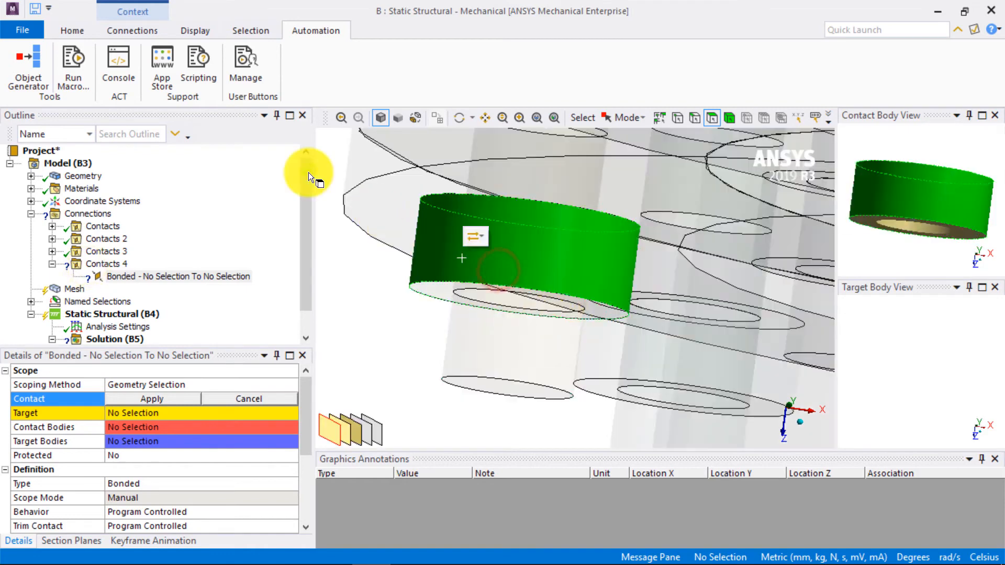
click(348, 426)
scroll(926, 189, down, 4)
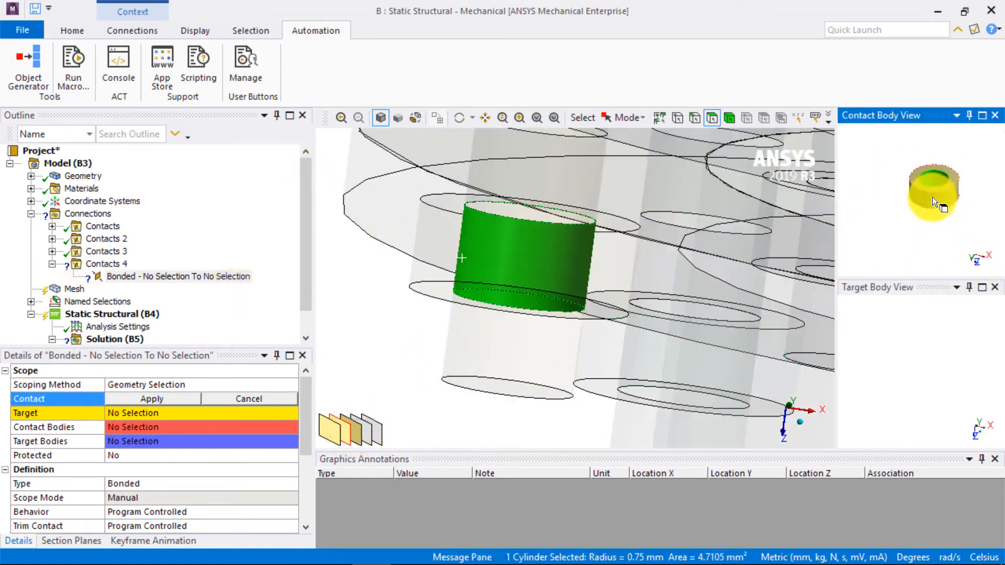
click(117, 399)
- Scope the target side of the bonded region to the shank face of the bolt running through that nut
click(158, 412)
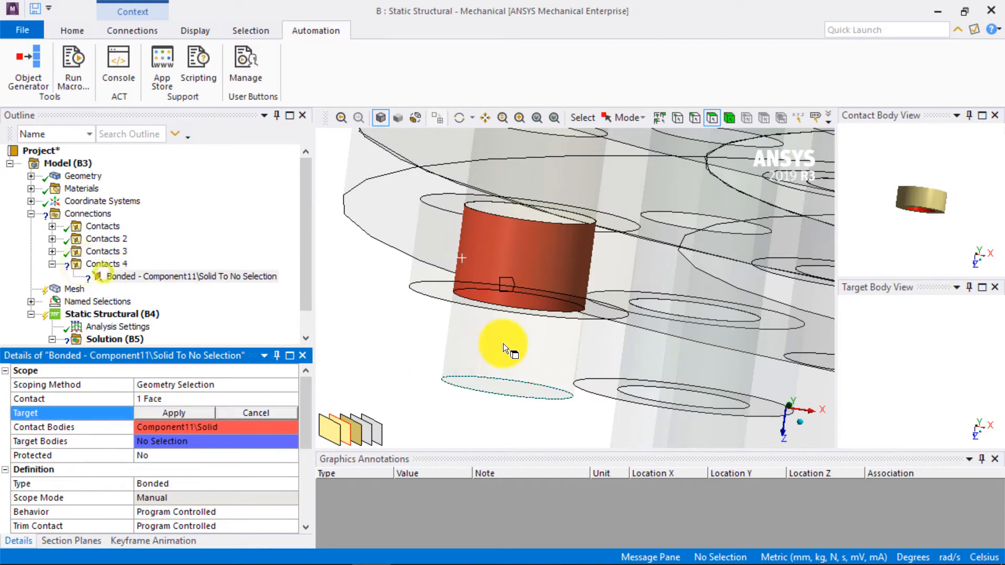
click(495, 343)
click(169, 413)
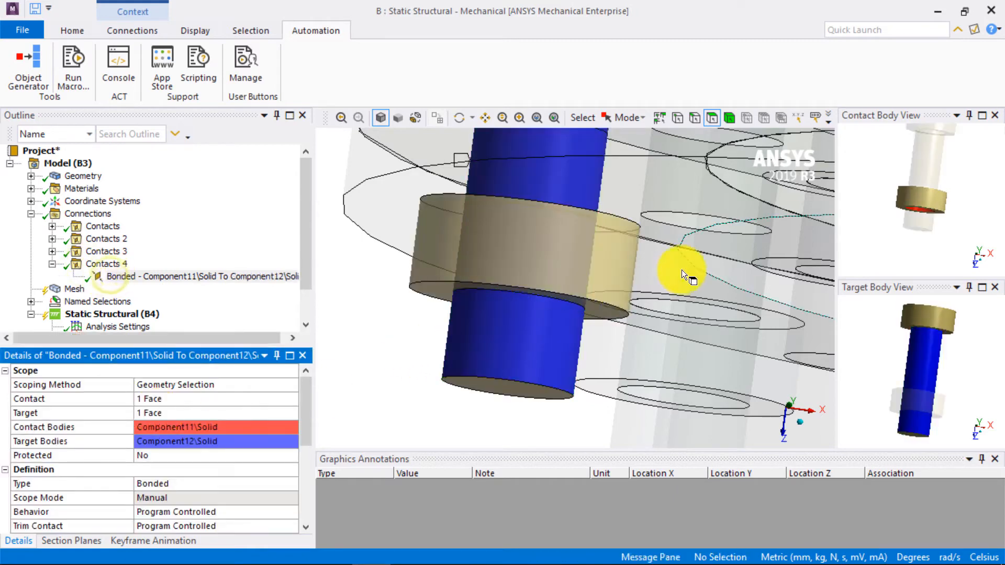
- Set the bonded nut-to-bolt contact's behavior to Asymmetric and its Trim Contact option to On
click(294, 512)
click(294, 511)
click(212, 534)
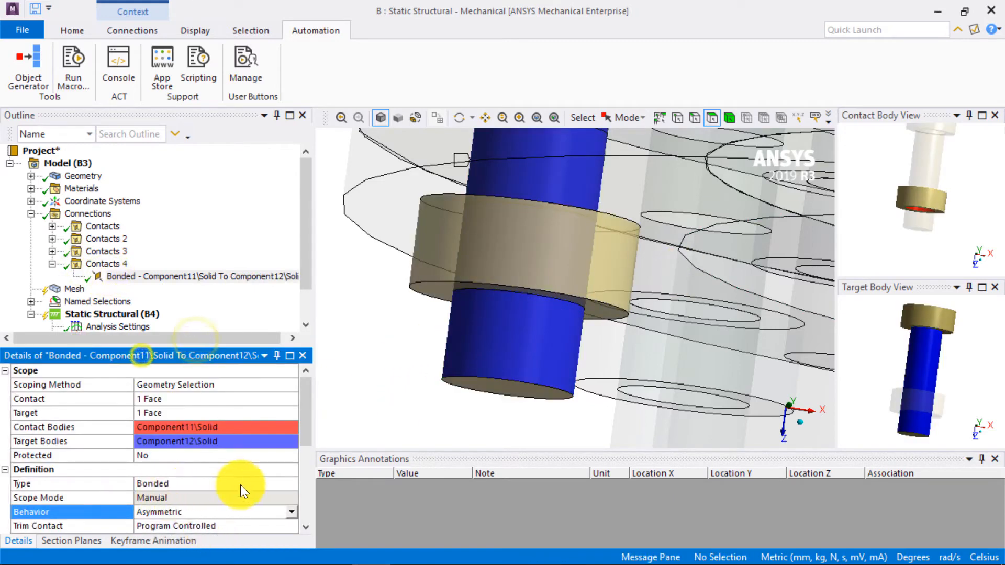
scroll(240, 485, down, 2)
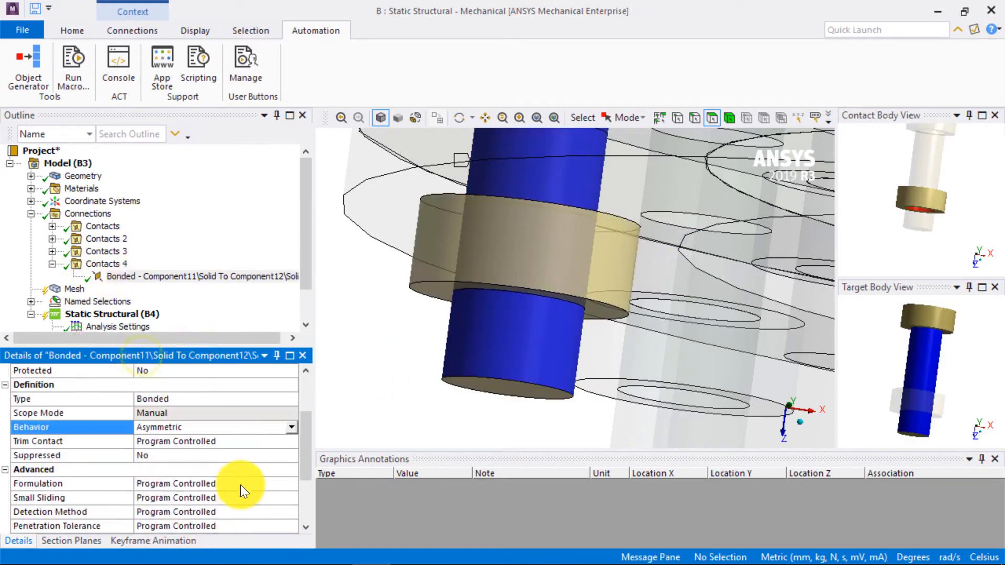
click(293, 441)
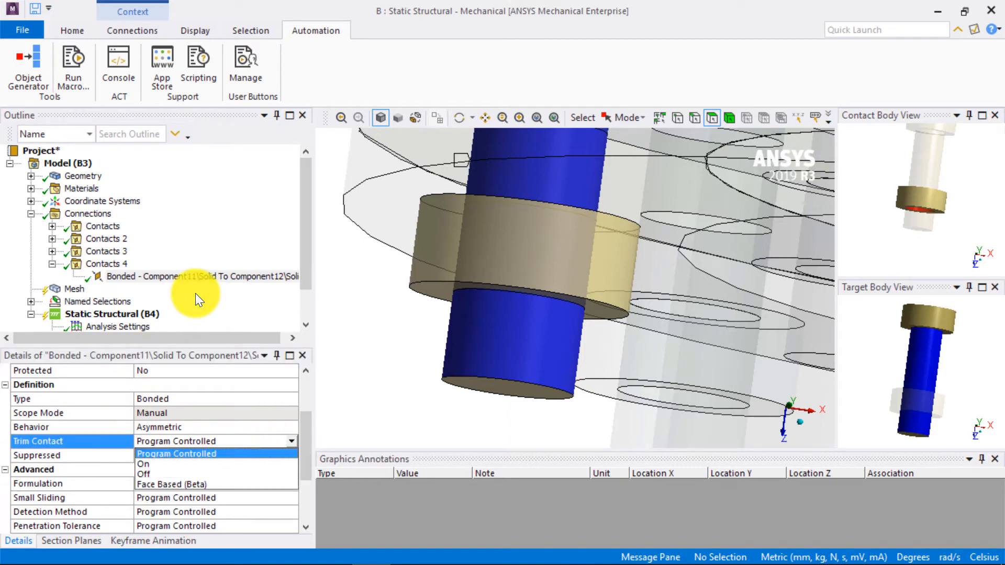
click(193, 464)
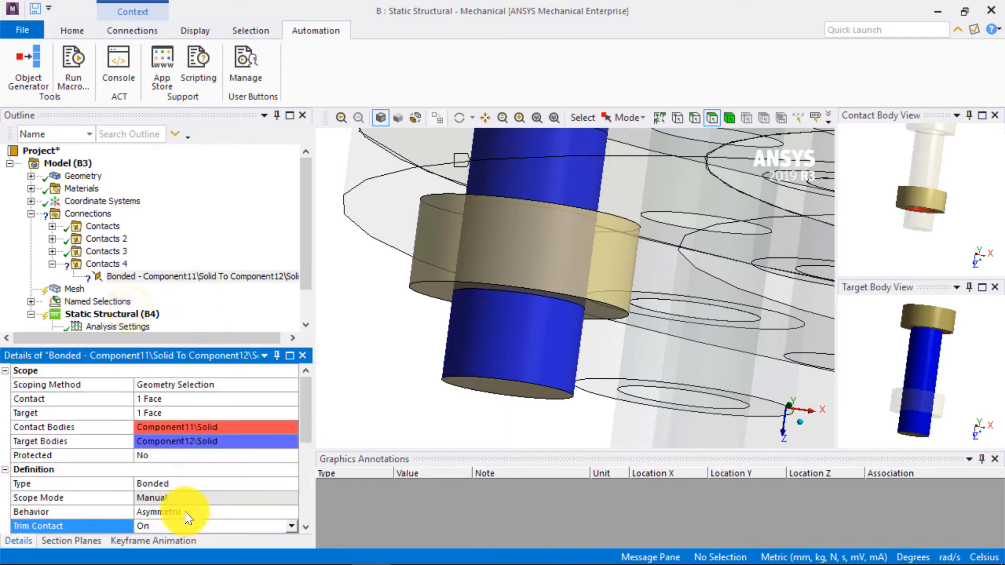
- Set the bonded nut-to-bolt contact's Trim Tolerance to 1 mm
scroll(199, 480, down, 2)
click(180, 455)
text(1)
key(Return)
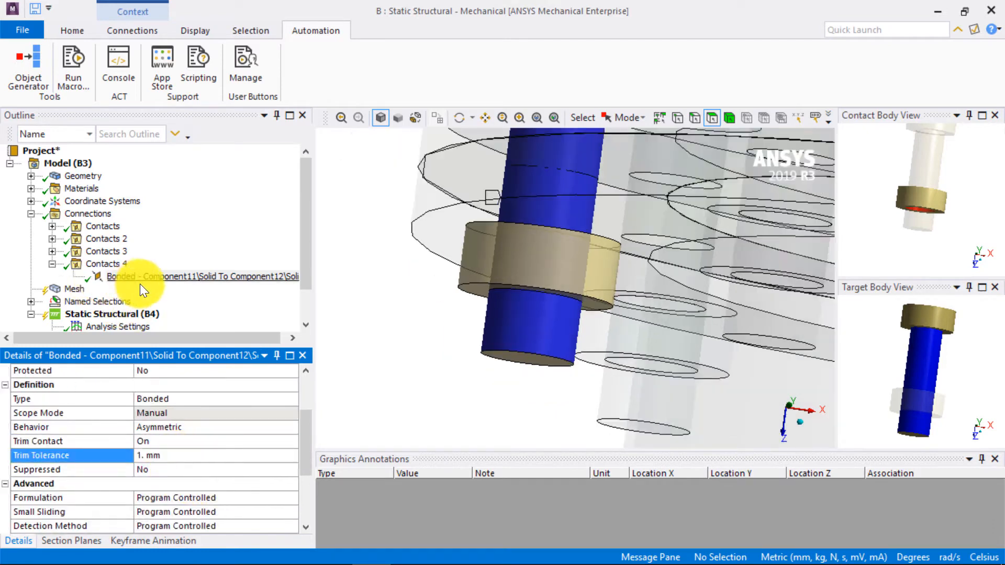
- Start the Object Generator for the bonded nut-to-bolt contact, using Nut grip as contact and bolt shank as target named selection
click(139, 282)
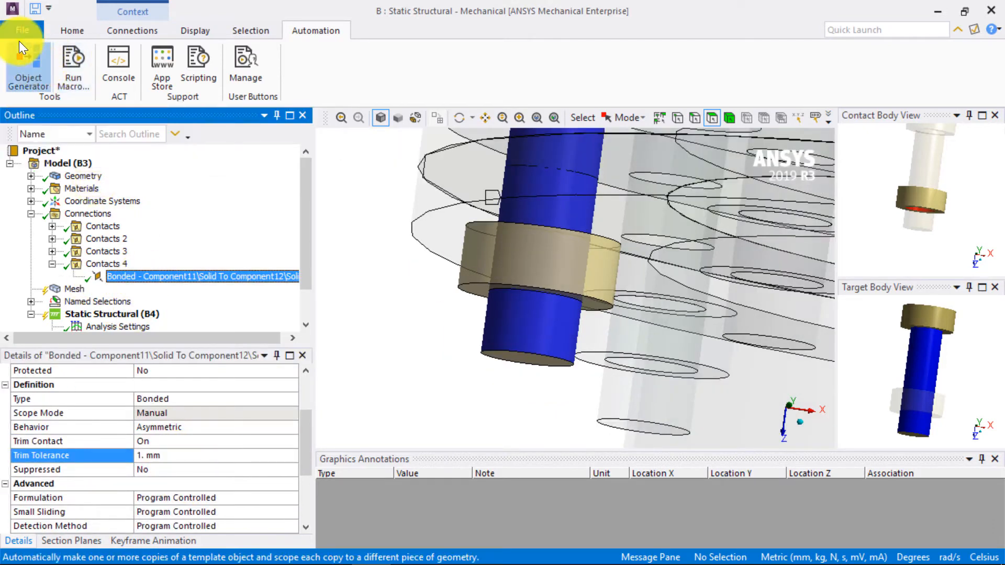
click(26, 59)
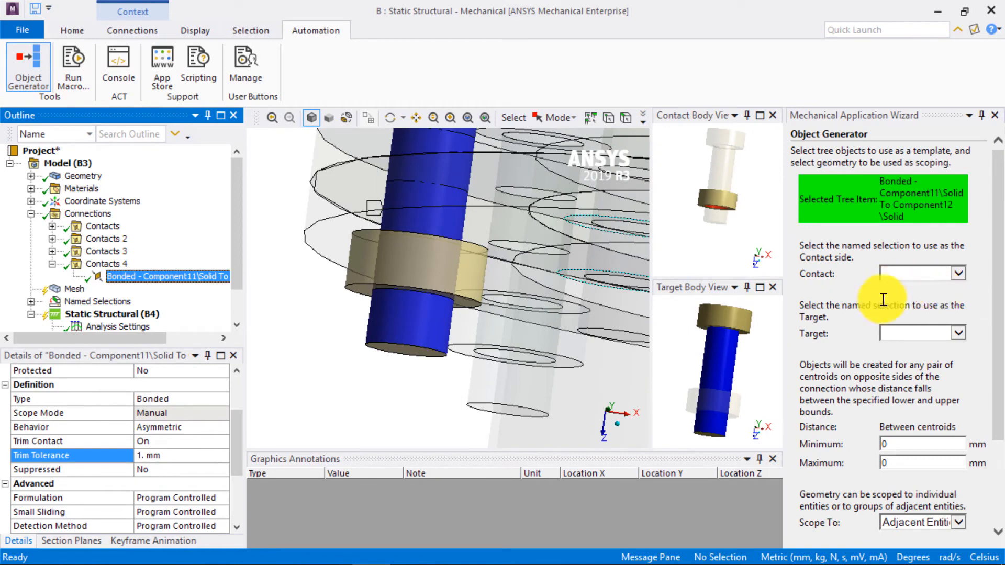
click(958, 273)
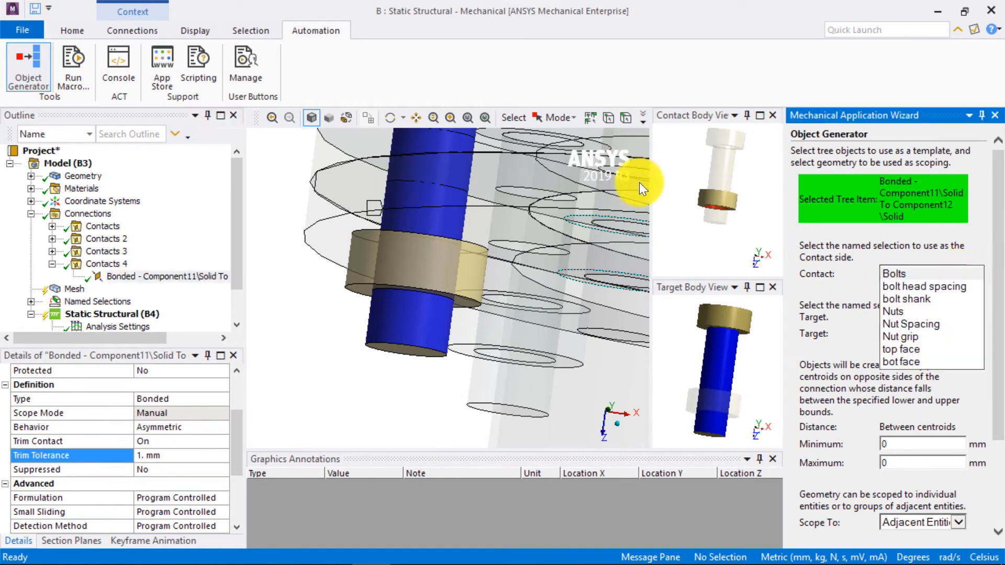
click(909, 337)
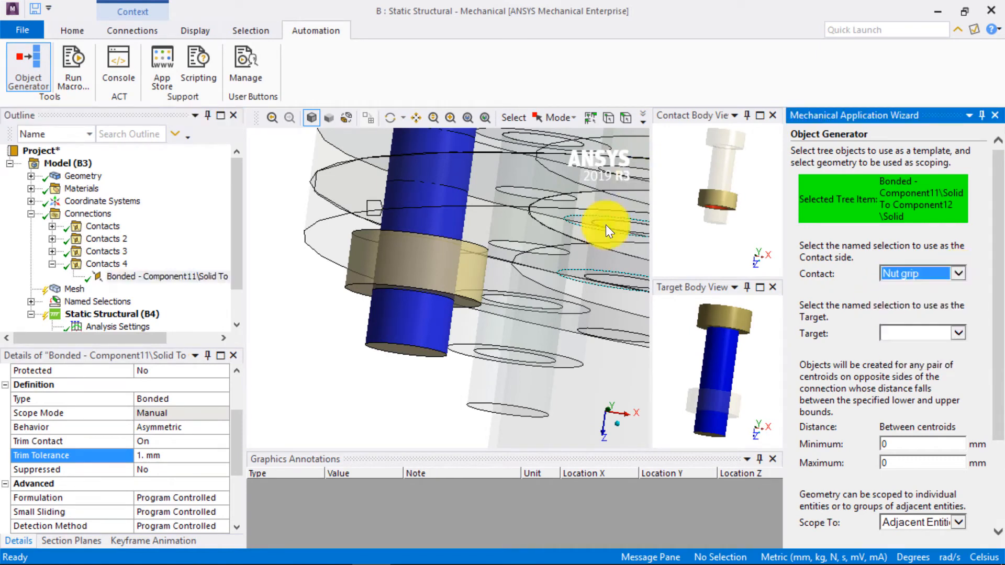
click(959, 333)
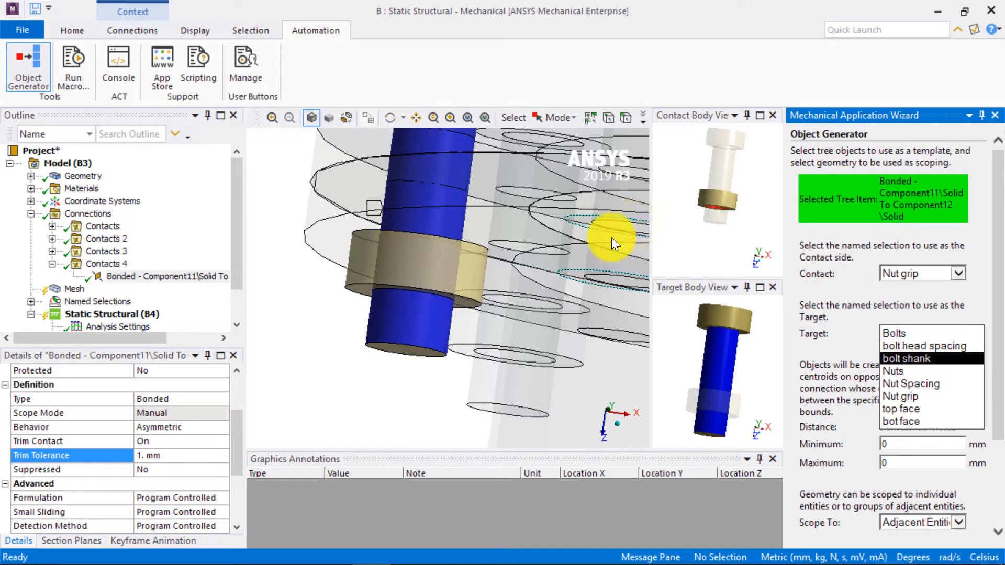
click(906, 358)
scroll(852, 385, down, 3)
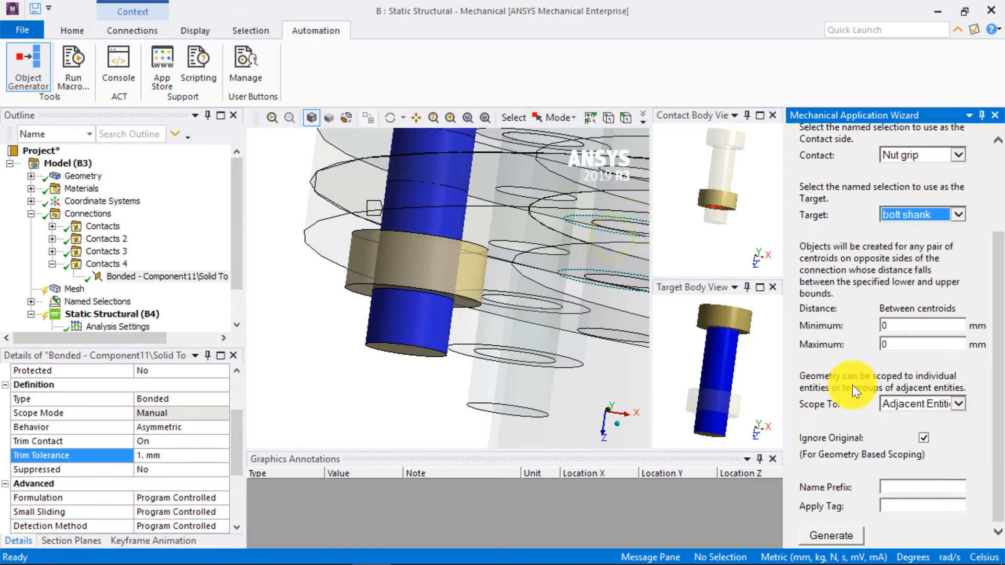
- Try generating the nut-to-bolt contact copies with a maximum centroid distance of 0.5 mm, and generate them with 2 mm instead
click(911, 343)
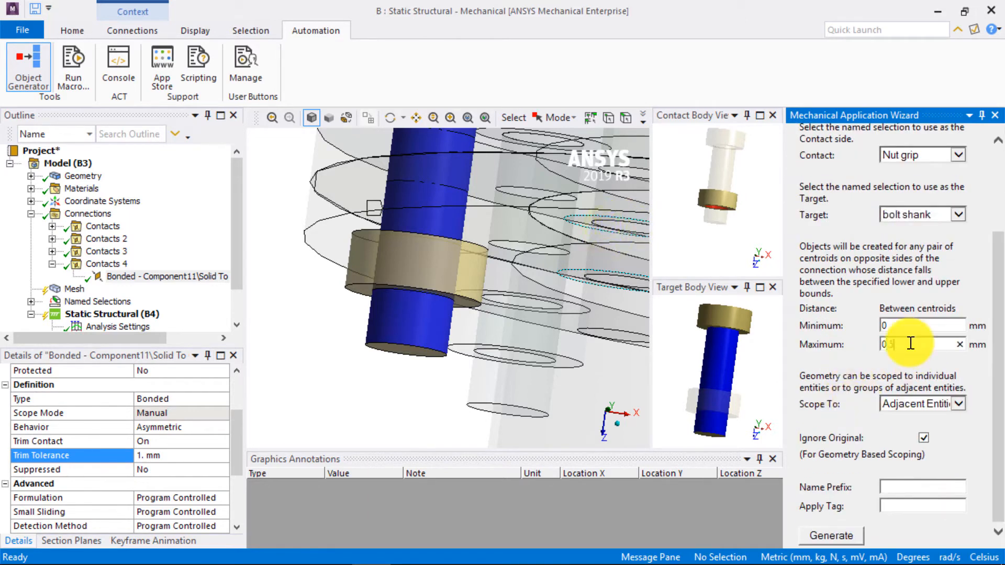
click(837, 535)
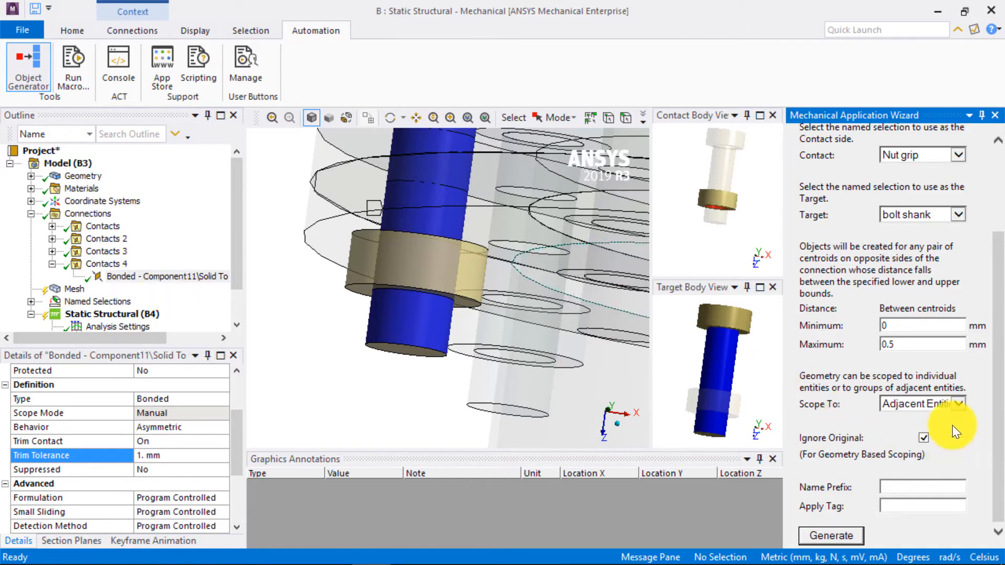
double_click(899, 341)
text(2)
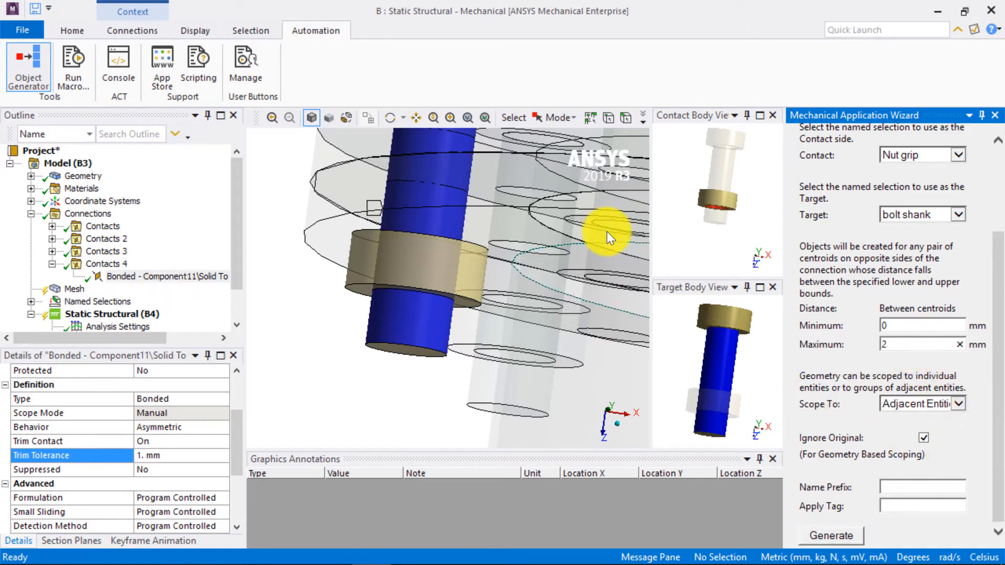
click(832, 535)
- Go through the generated bonded contacts in Contacts 4 to check which nut and bolt each one pairs
scroll(401, 301, down, 5)
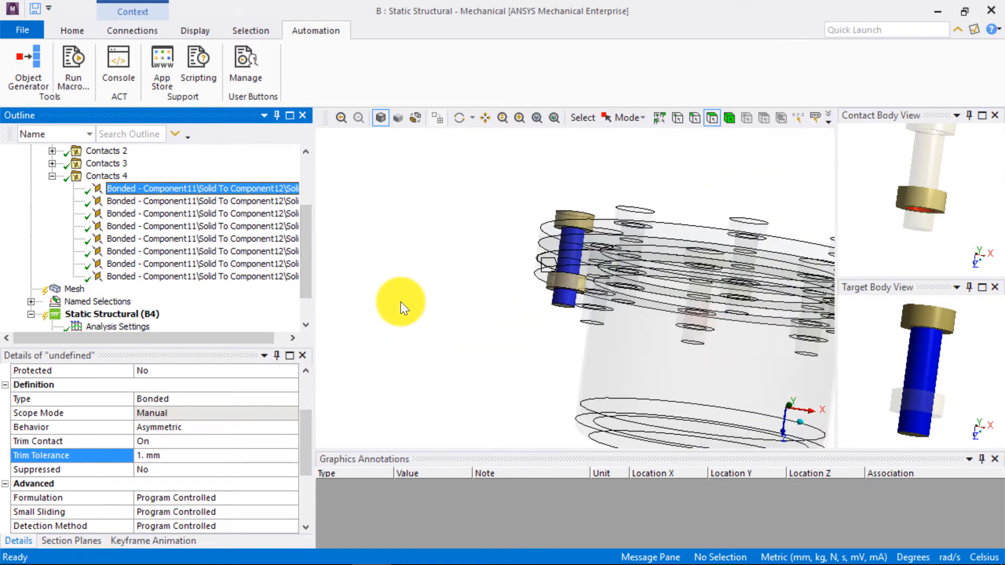
key(Down)
key(Down)
key(Down)
key(Down)
key(Down)
key(Down)
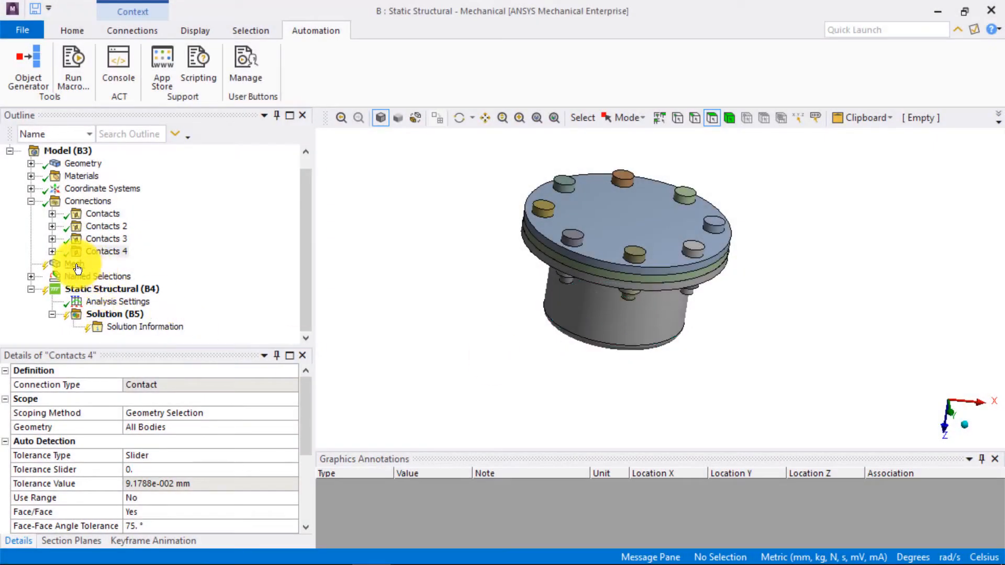
- Set the global mesh element size to 0.5 mm
click(55, 263)
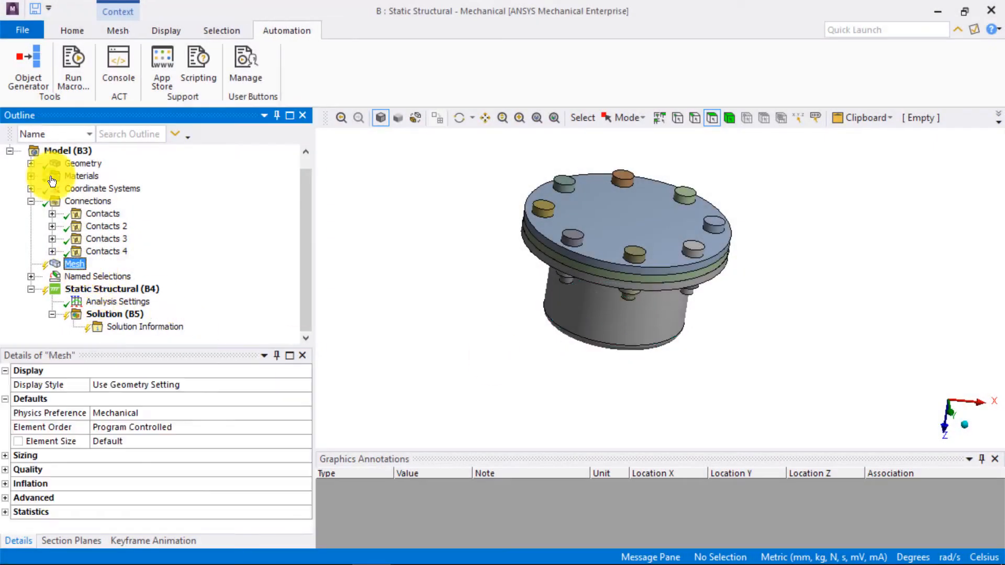
click(130, 442)
text(0.5)
key(Return)
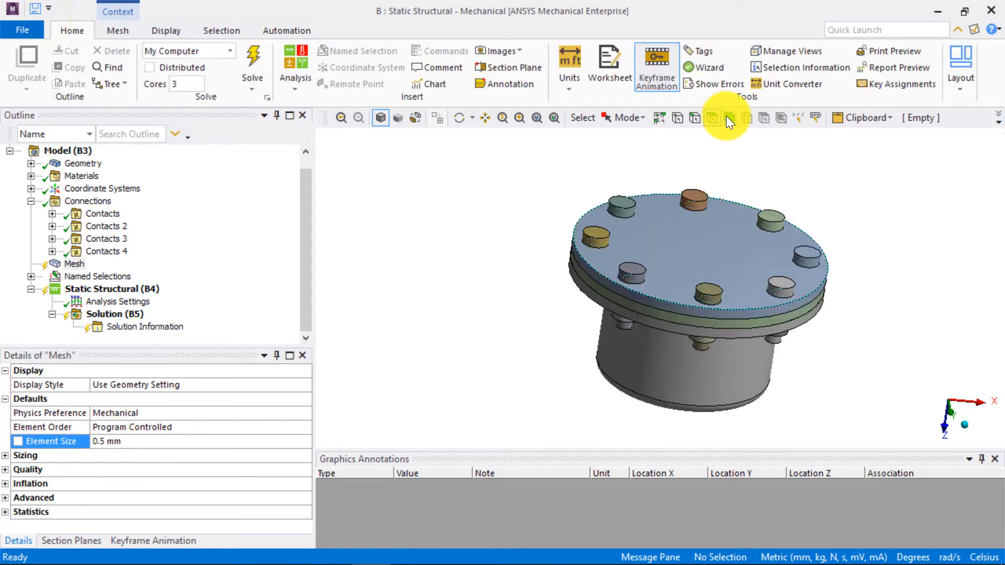
- Insert a mesh method on the lower flanged cylinder body and set it to Hex Dominant
click(729, 117)
click(648, 397)
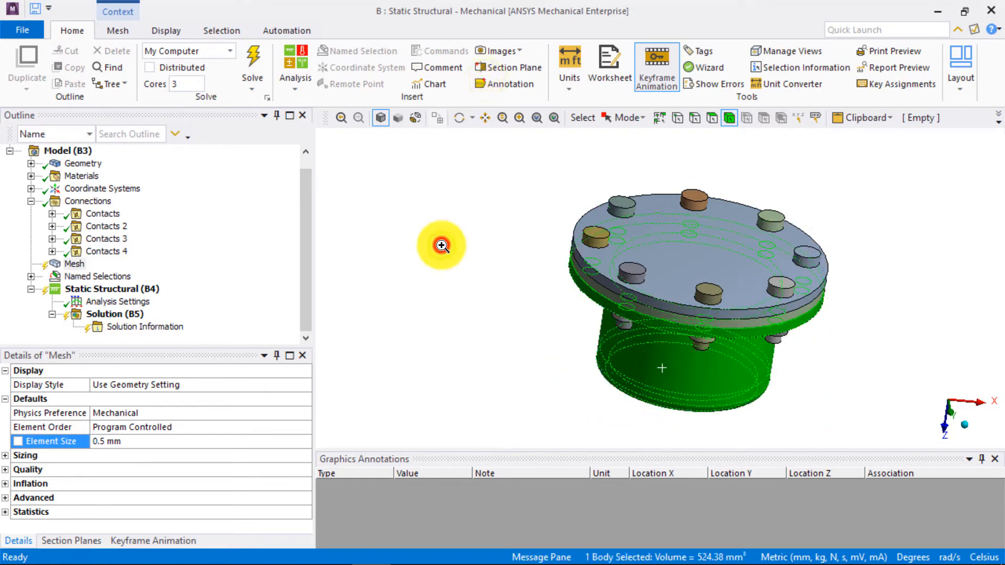
right_click(441, 245)
mouse_move(725, 8)
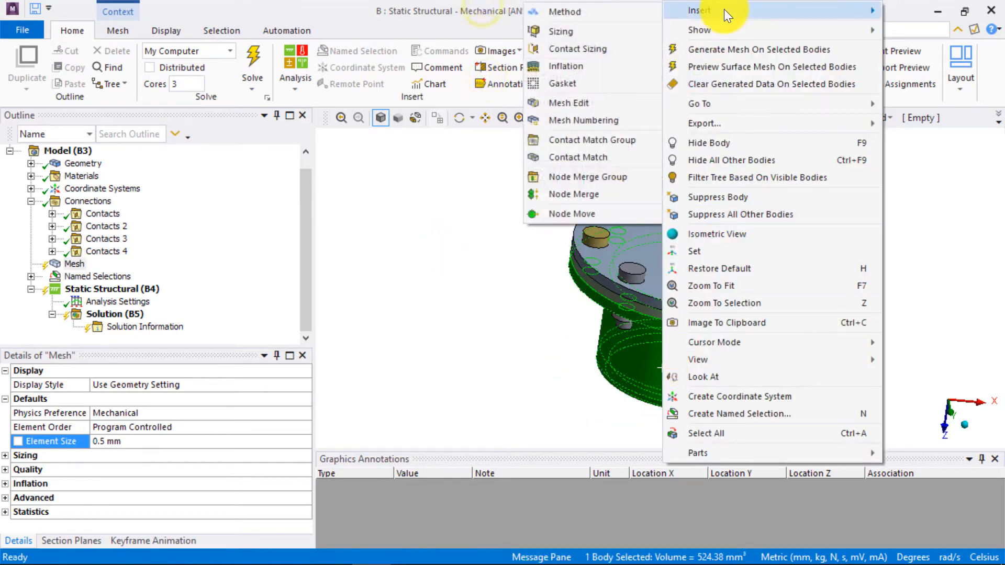
click(558, 13)
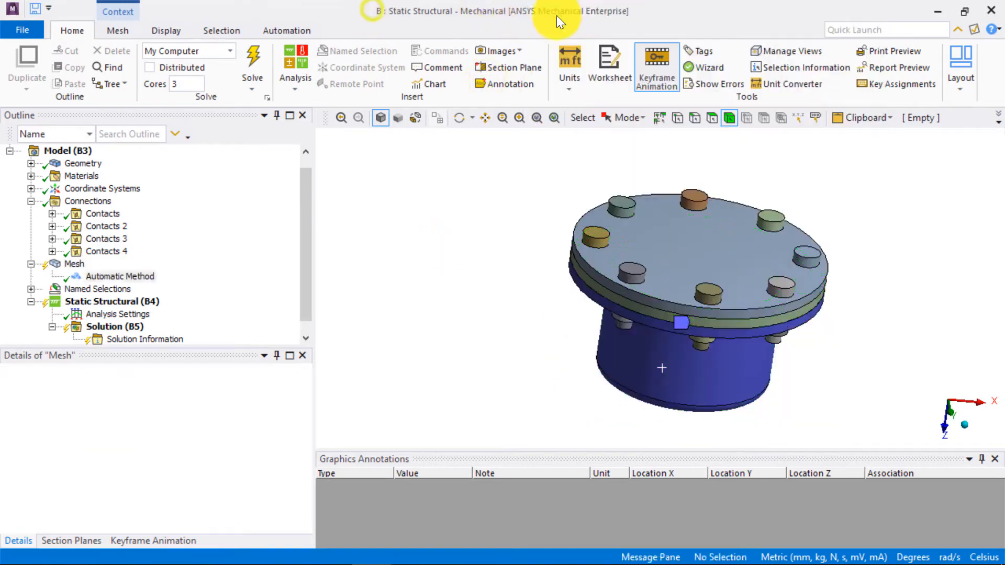
click(305, 442)
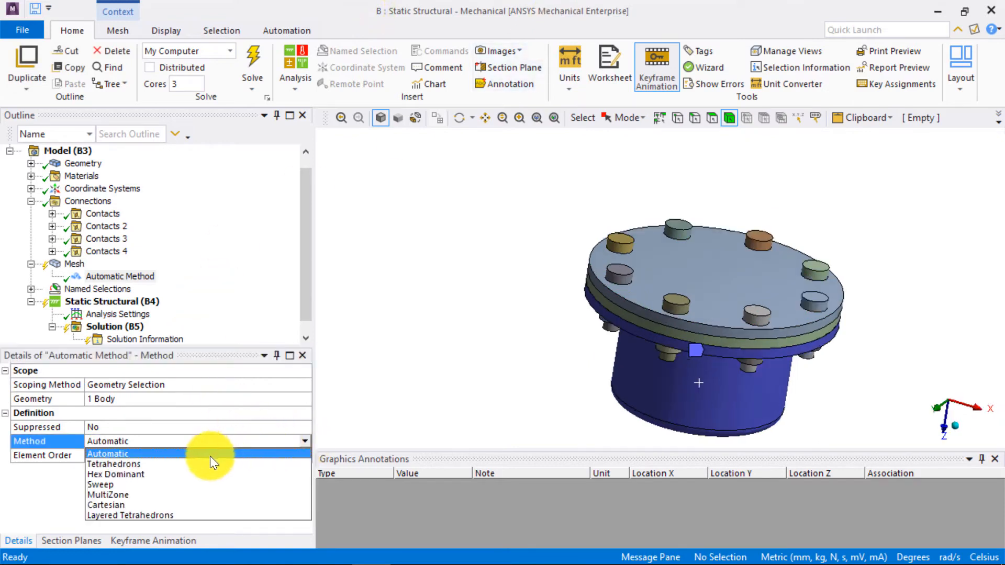
click(158, 474)
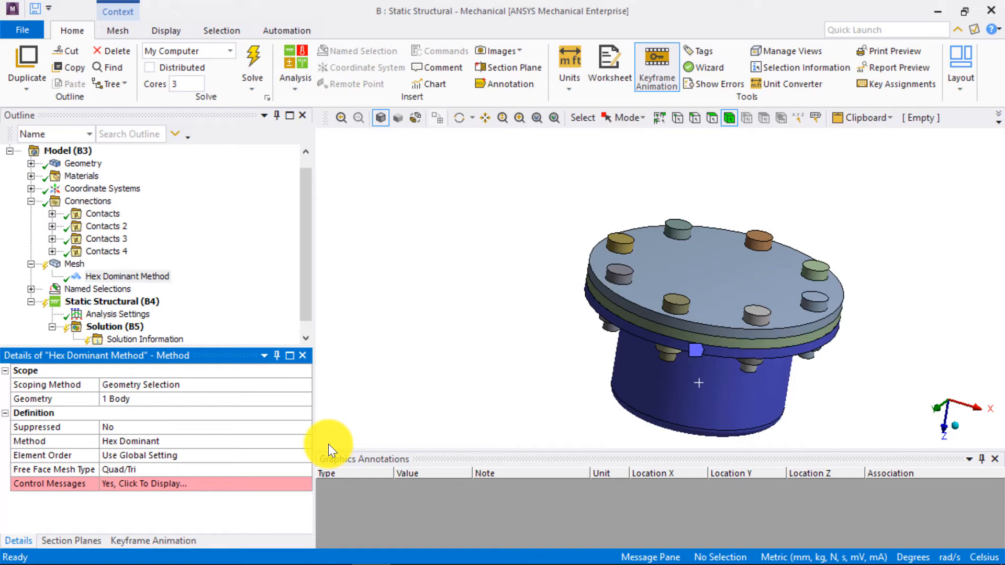
- Hide the lower flanged cylinder, the gasket and the top cover so only the bolts and nuts remain visible
click(713, 338)
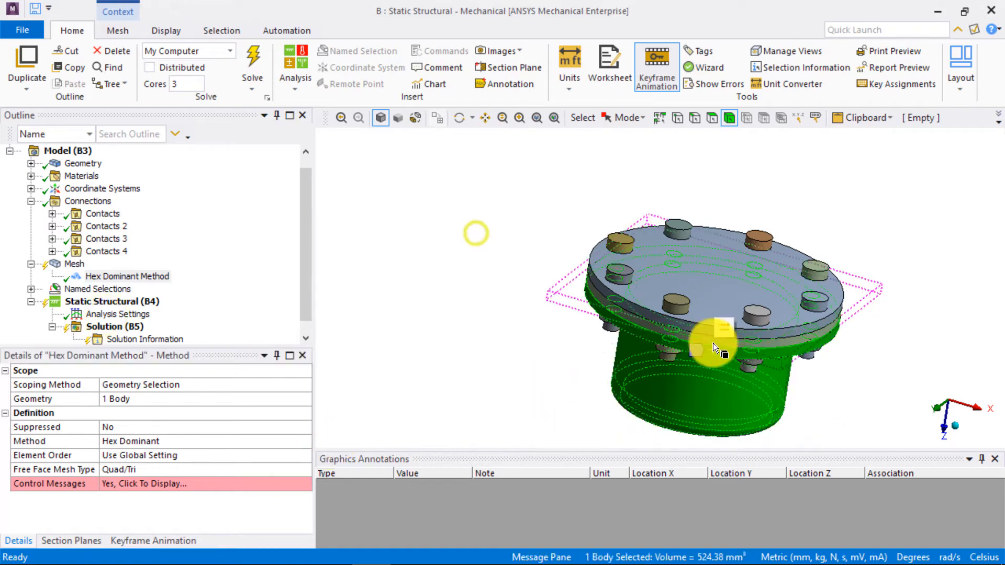
ctrl+click(712, 342)
right_click(714, 341)
click(765, 123)
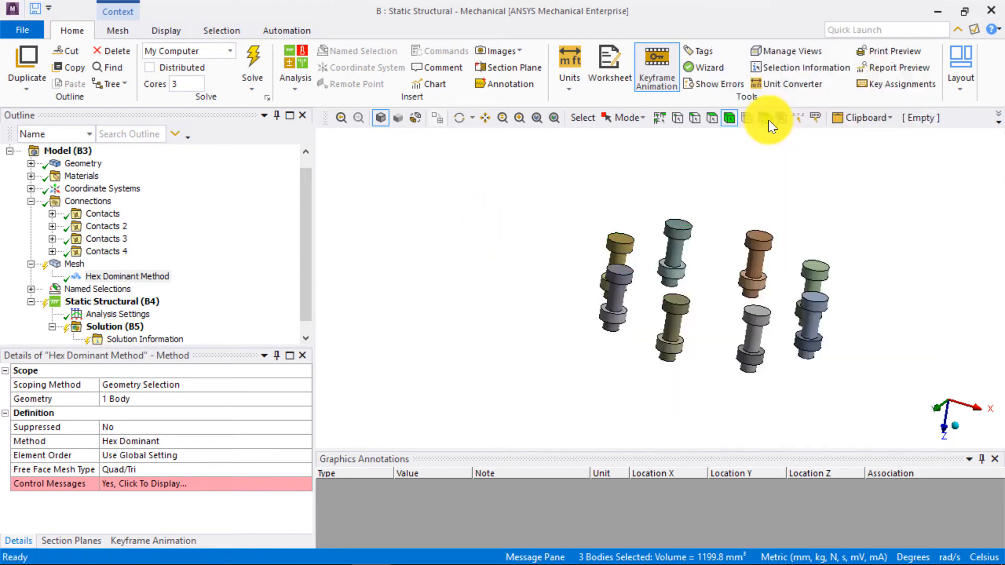
- Box-select the eight bolt bodies, insert a mesh method on them and set it to MultiZone
click(972, 407)
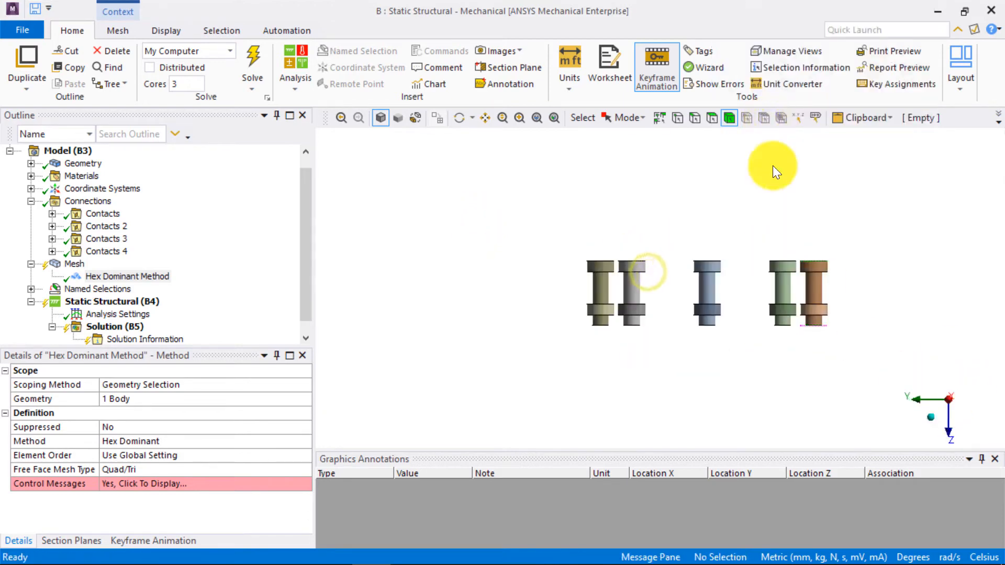
click(630, 118)
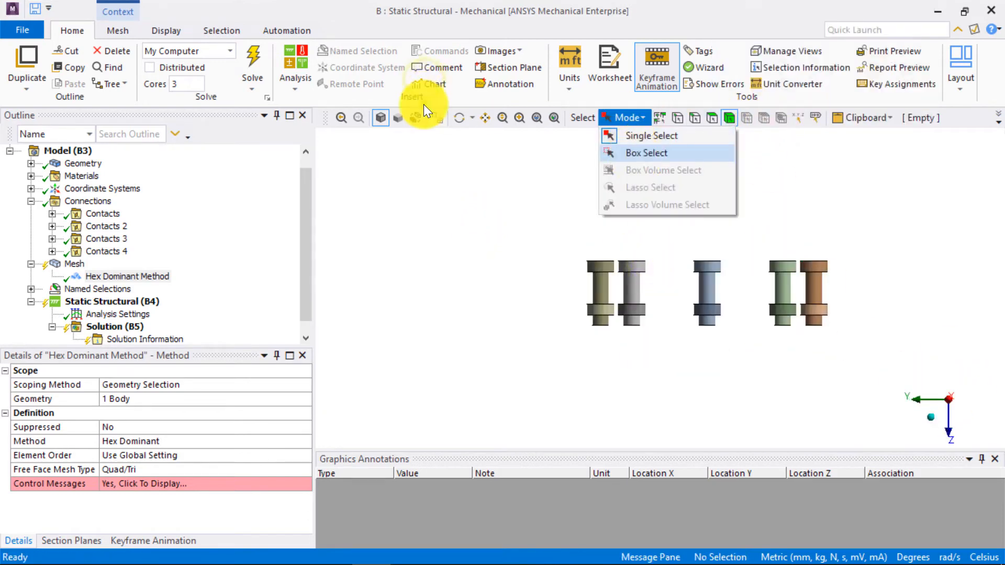
click(635, 156)
drag(849, 285, 525, 229)
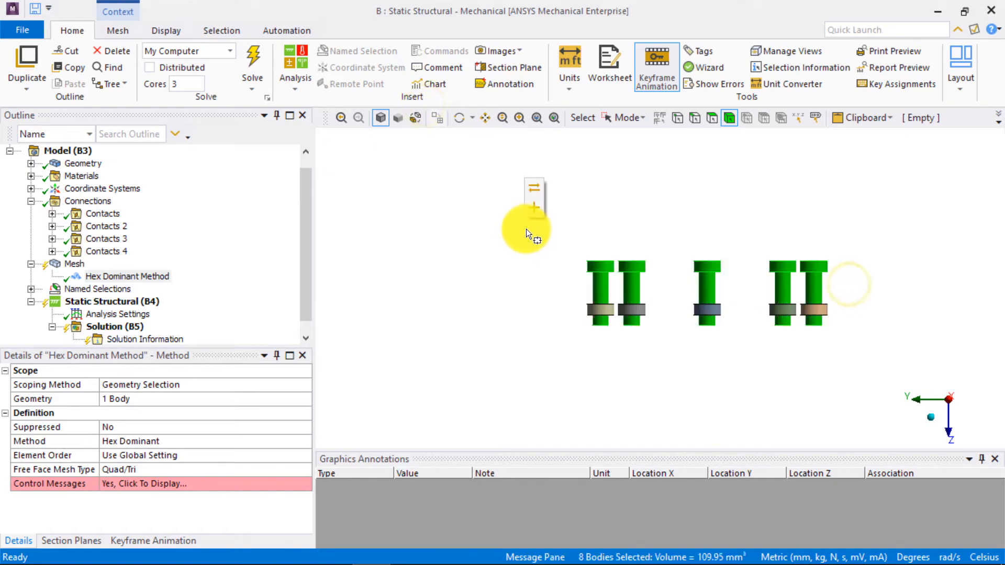
right_click(622, 206)
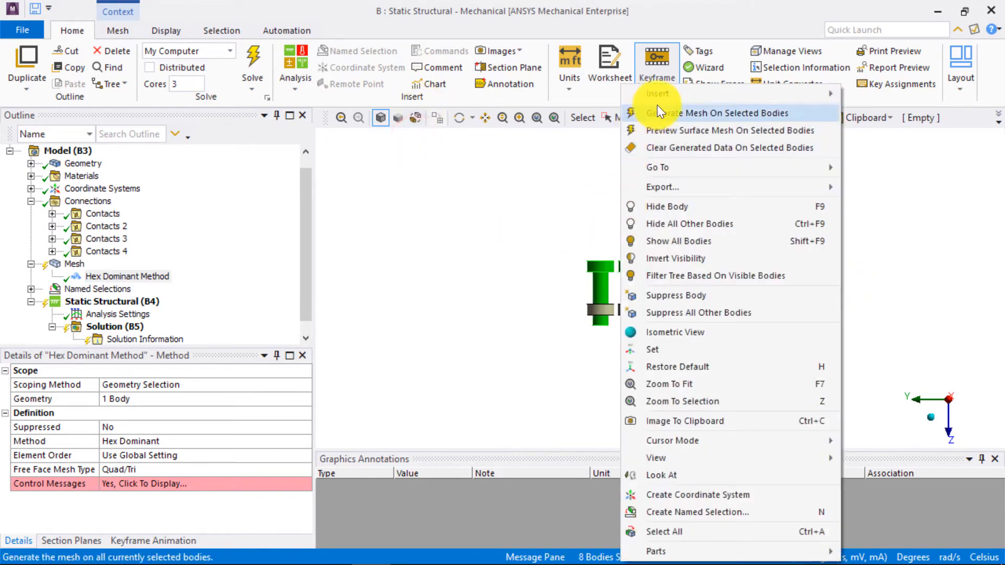
click(907, 96)
click(178, 441)
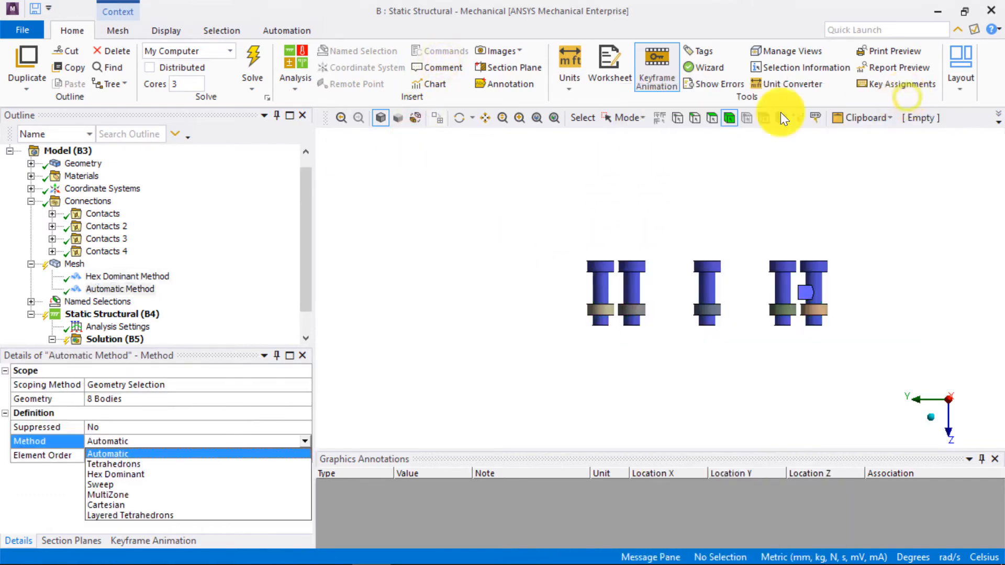
click(146, 495)
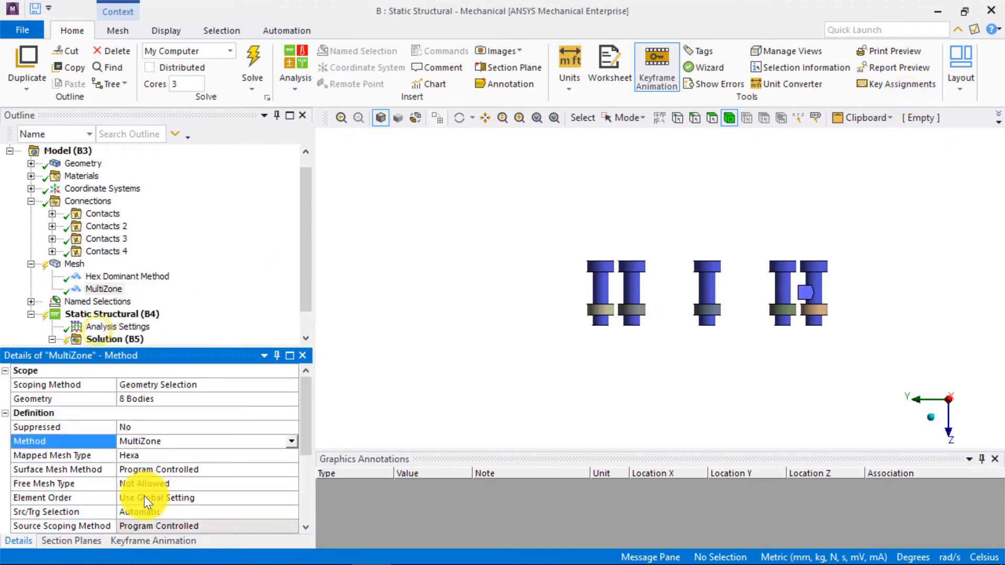
- Show all bodies again and generate the mesh of the whole assembly
right_click(529, 205)
click(576, 272)
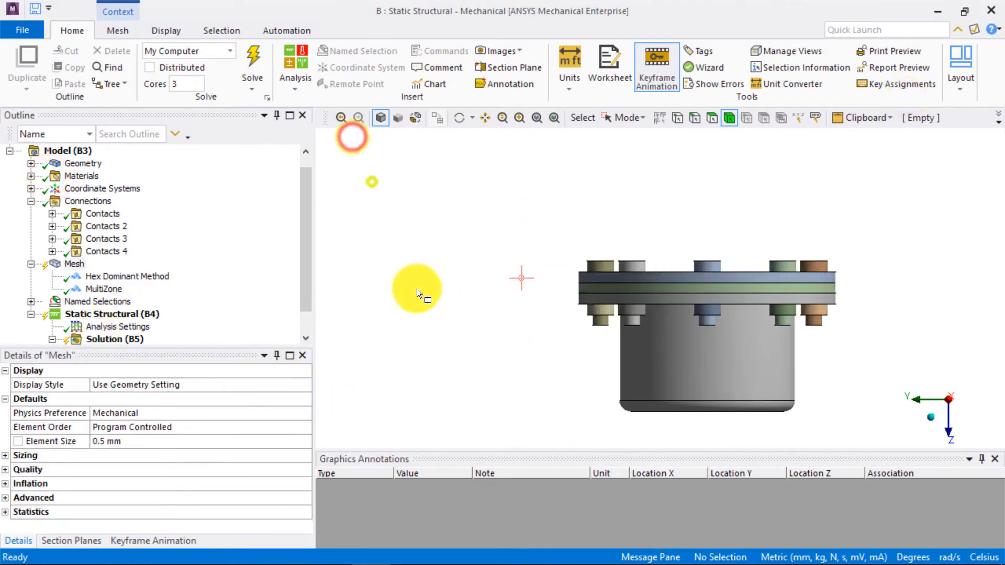
right_click(79, 265)
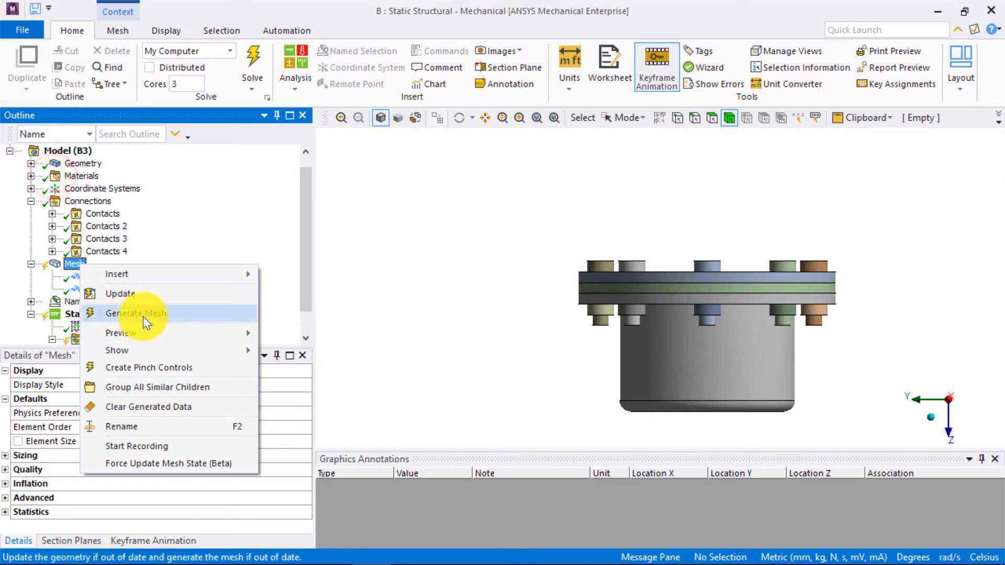
click(136, 314)
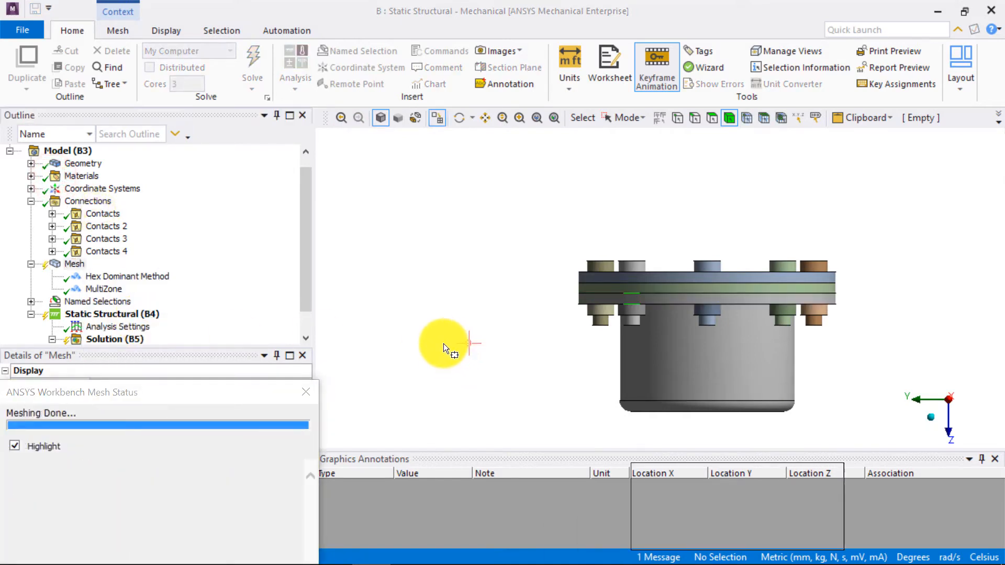
middle_drag(525, 337, 523, 391)
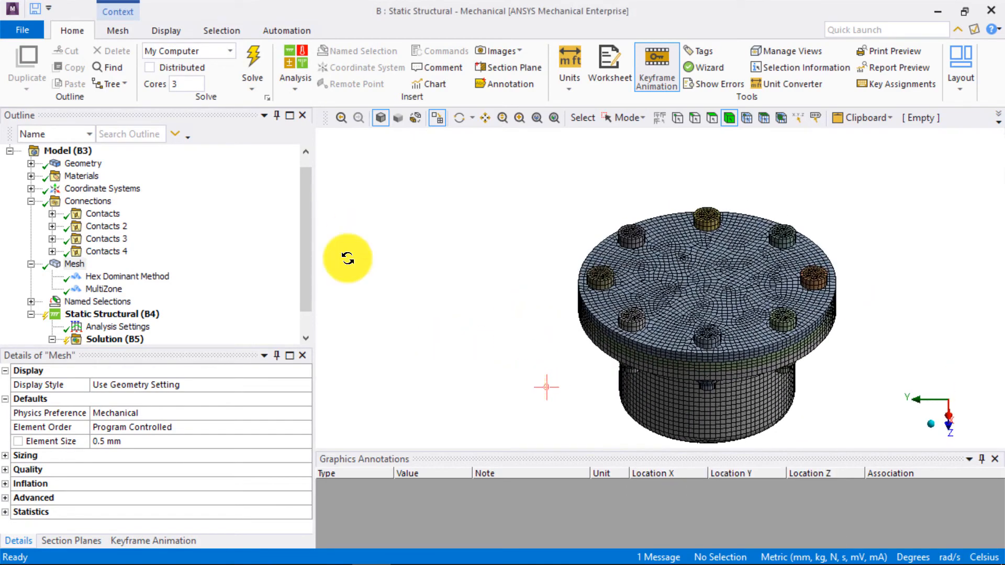
middle_drag(510, 386, 347, 258)
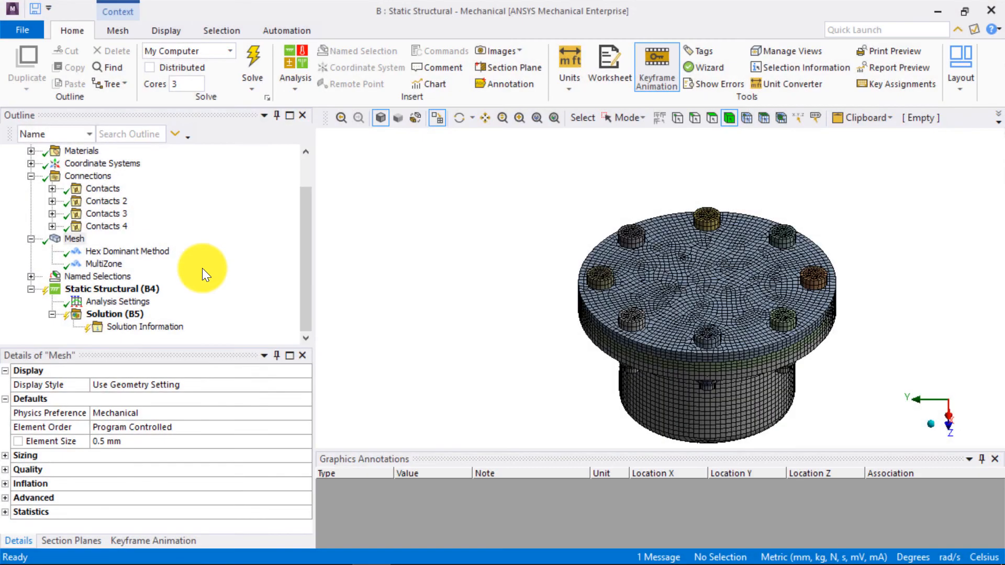
- In the analysis settings, set the number of steps to 2 and turn Auto Time Stepping on for step 1
click(126, 302)
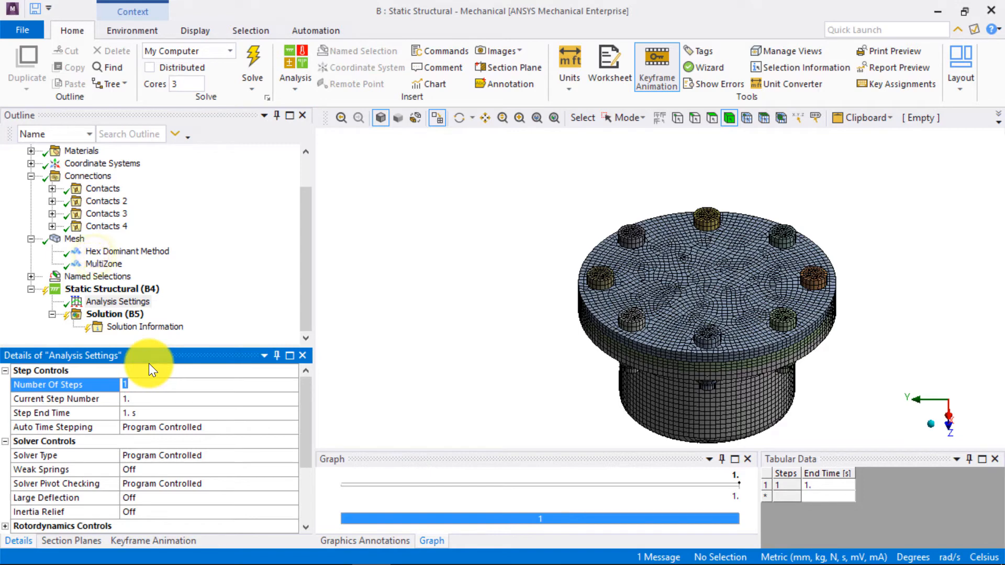
text(2)
key(Return)
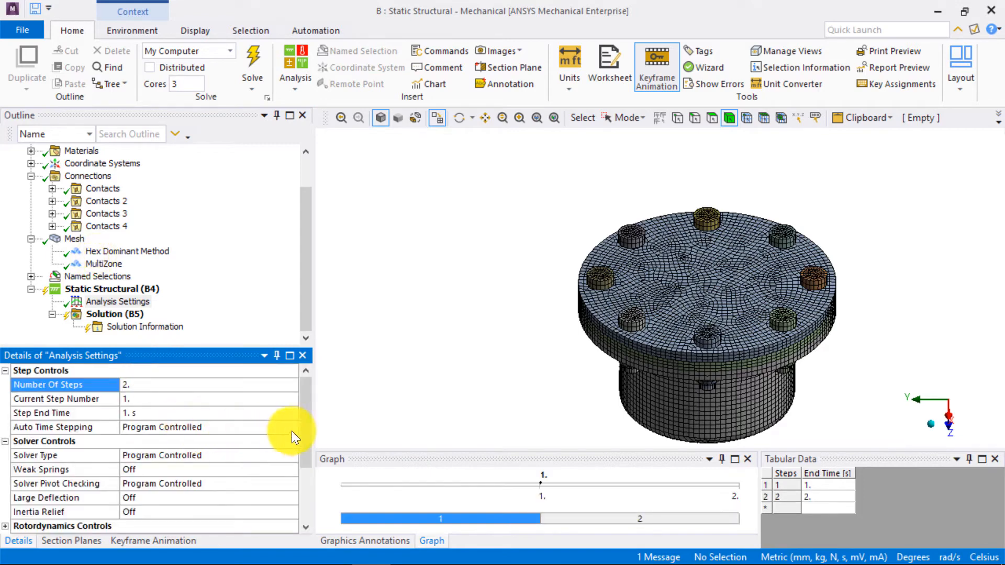
click(287, 433)
click(231, 449)
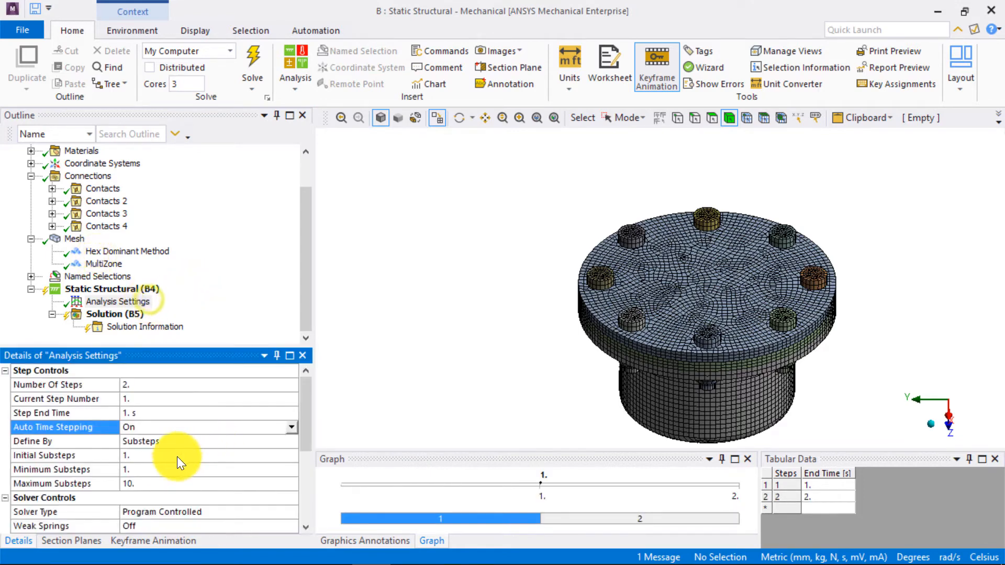
- For step 1, set the initial substeps to 5, minimum substeps to 5 and maximum substeps to 100
click(187, 456)
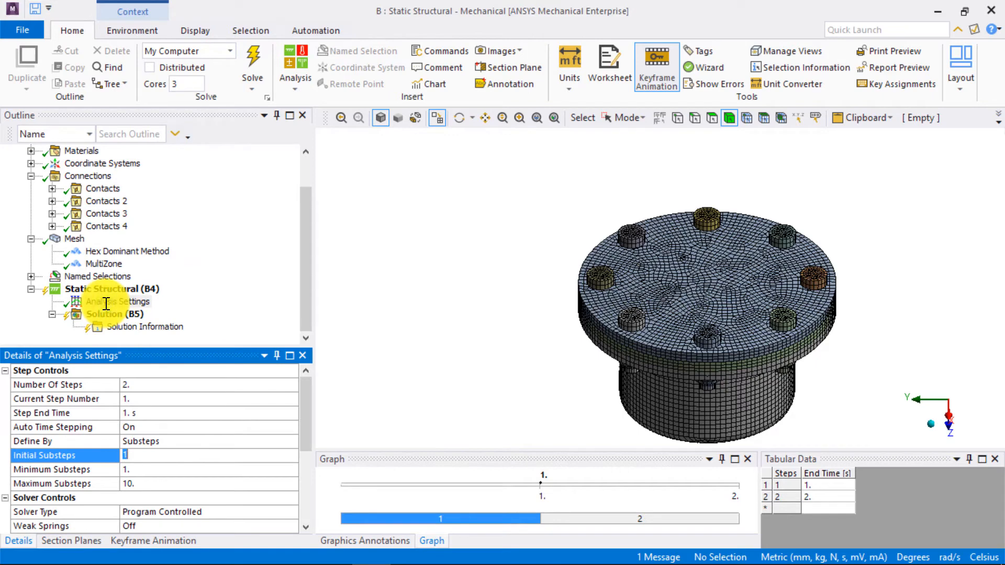
click(102, 312)
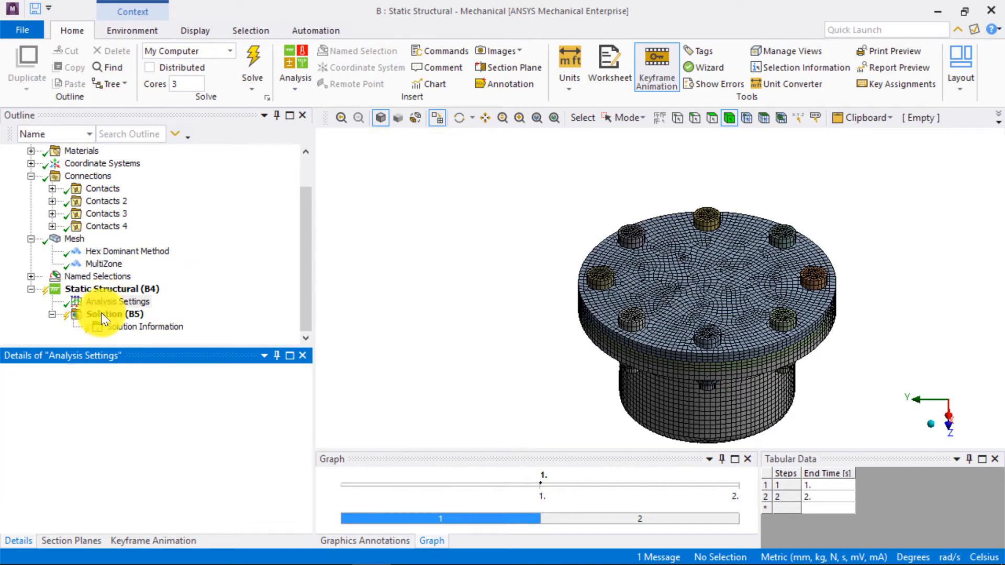
click(138, 470)
text(5)
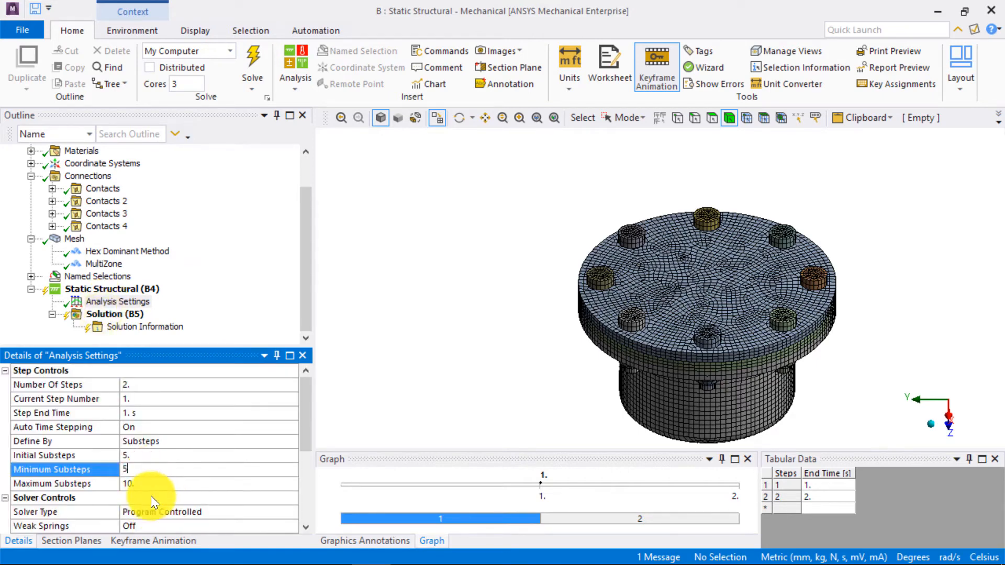
key(Tab)
text(100)
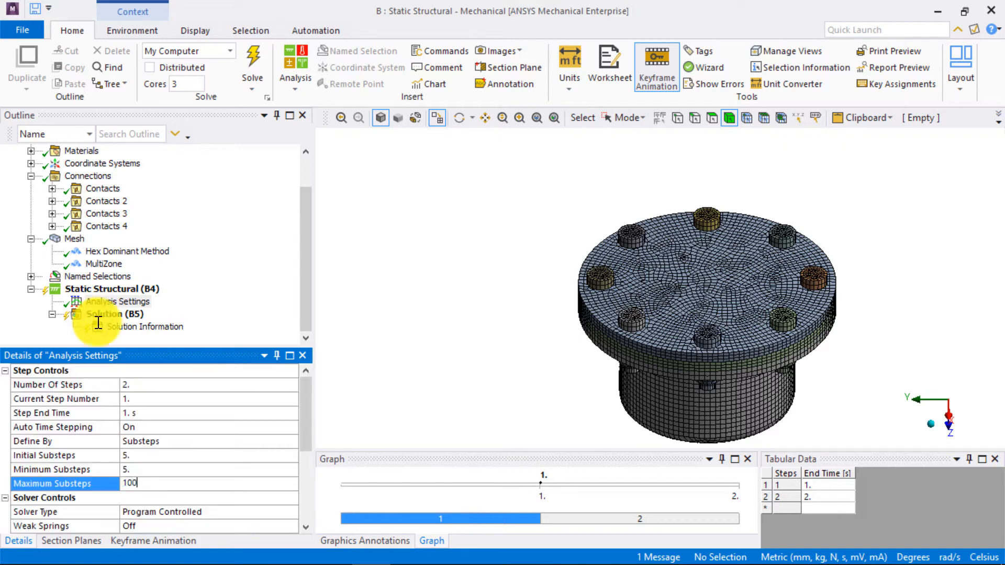
click(422, 384)
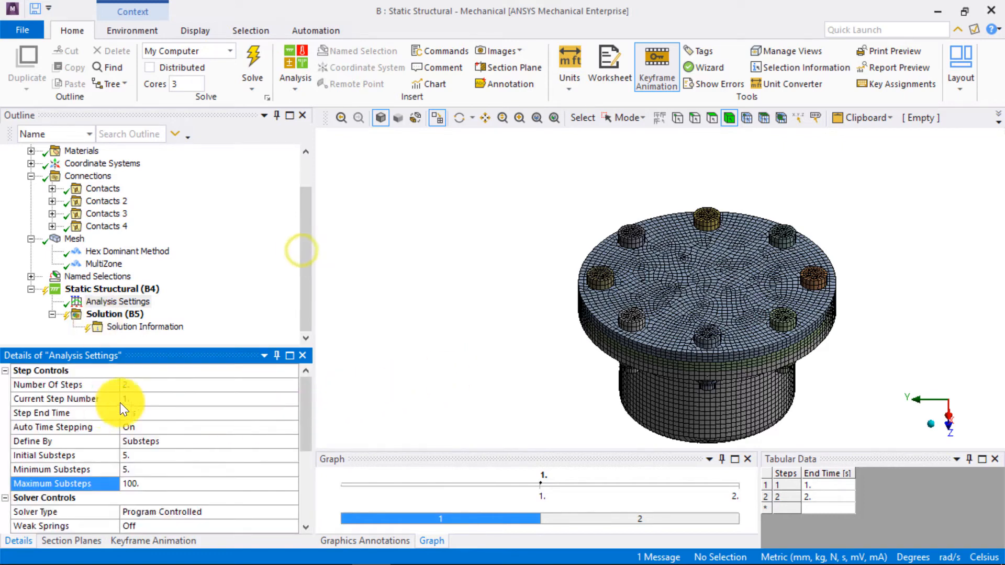
- For step 2, turn Auto Time Stepping on with 5 initial, 5 minimum and 100 maximum substeps
click(144, 401)
text(2)
key(Return)
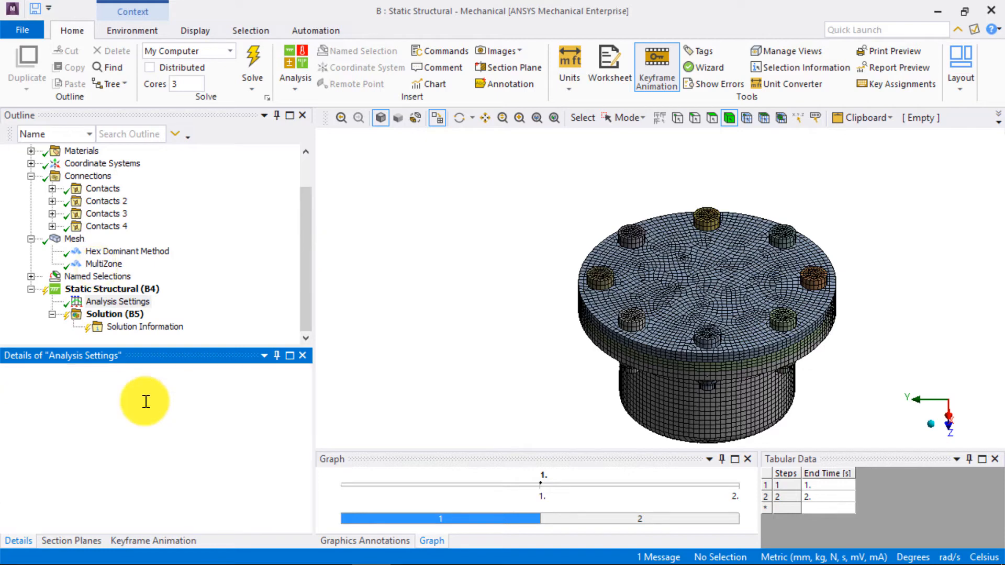
click(289, 427)
click(159, 452)
click(143, 467)
text(5)
click(138, 483)
text(5)
click(171, 497)
text(100.)
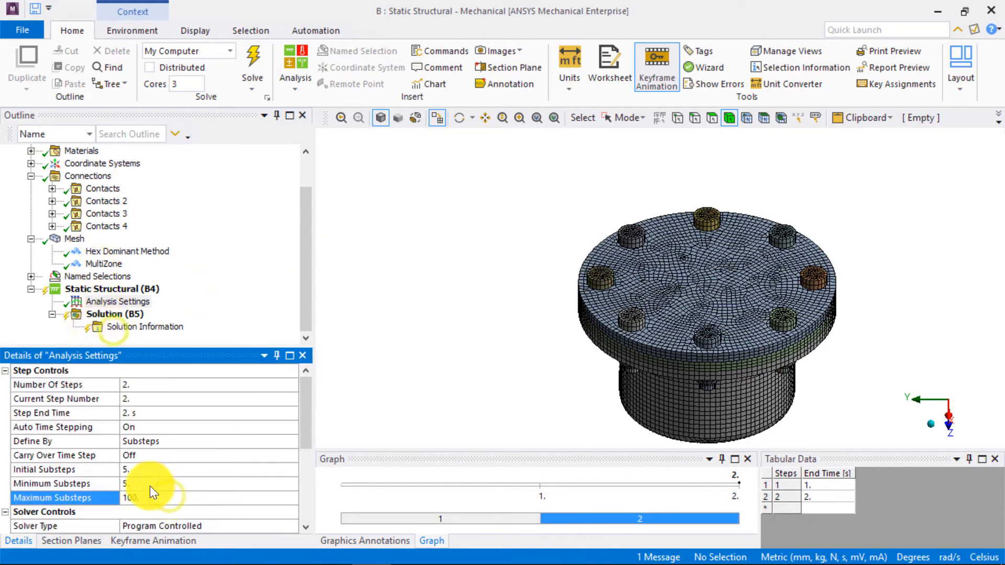
key(Return)
- Turn Large Deflection on in the solver controls of the analysis settings
scroll(216, 451, down, 2)
click(291, 482)
click(208, 504)
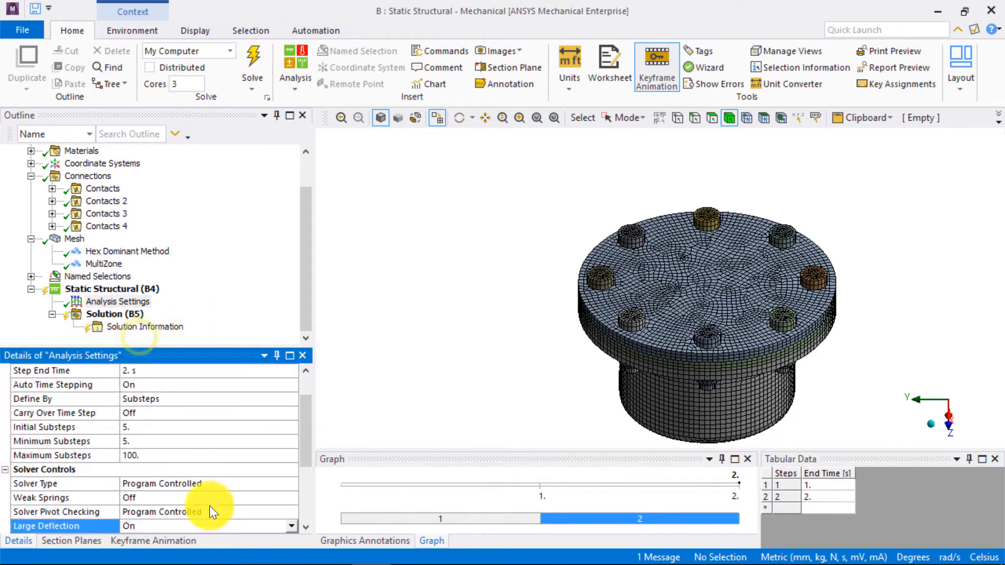
scroll(251, 496, down, 2)
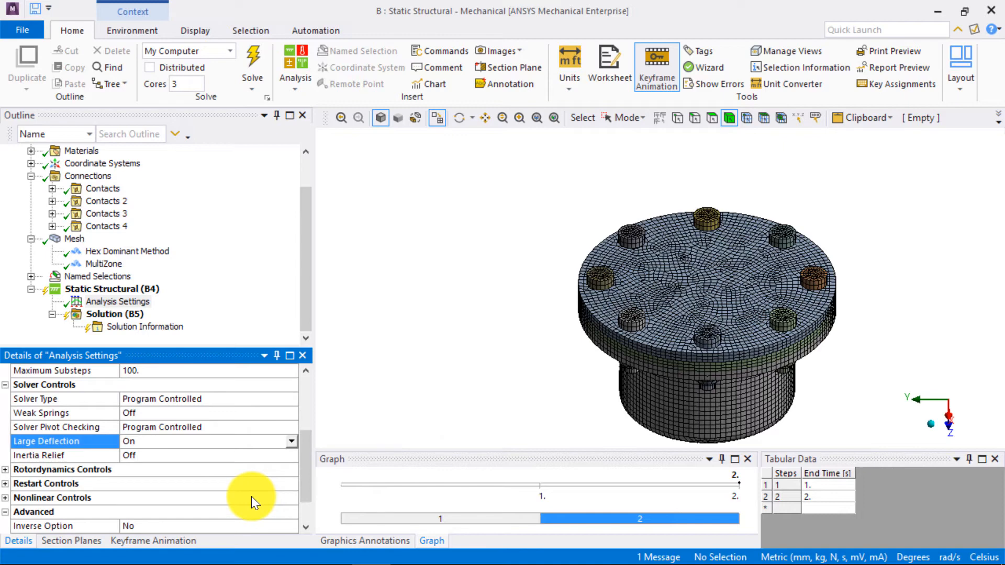
scroll(251, 496, up, 3)
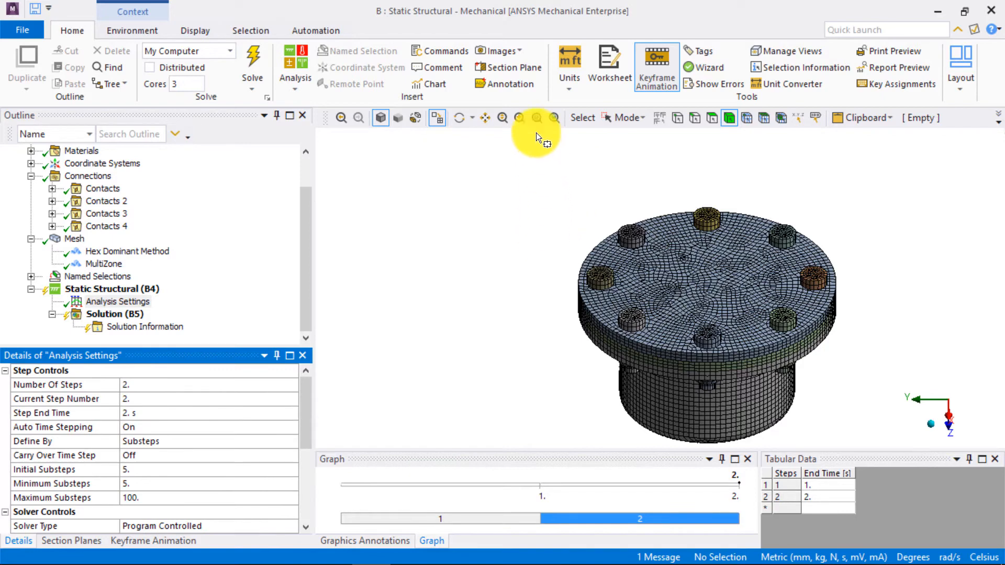
- Turn off the mesh display and insert a Fixed Support on the flat bottom face of the cylinder
click(194, 29)
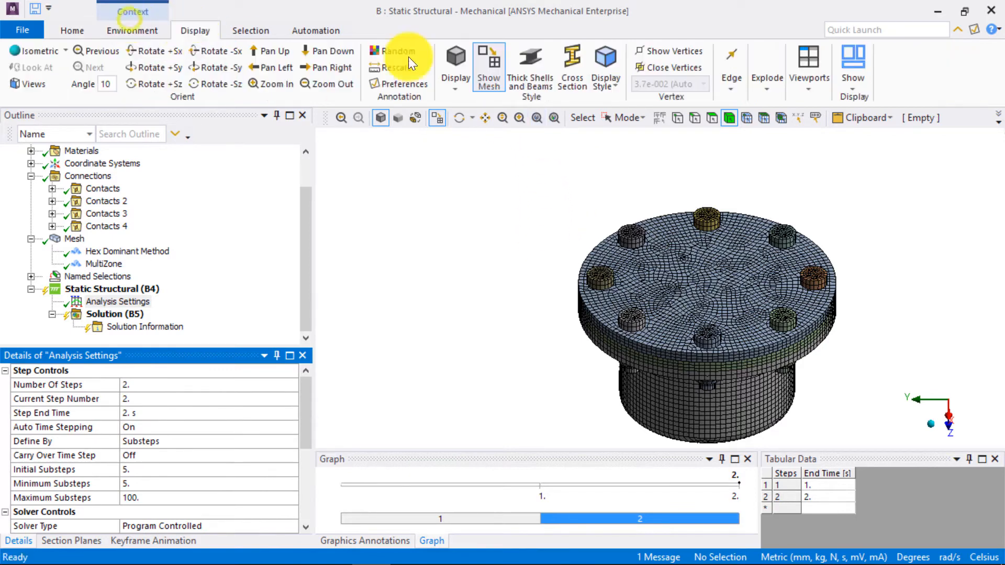
click(491, 80)
middle_drag(615, 297, 589, 115)
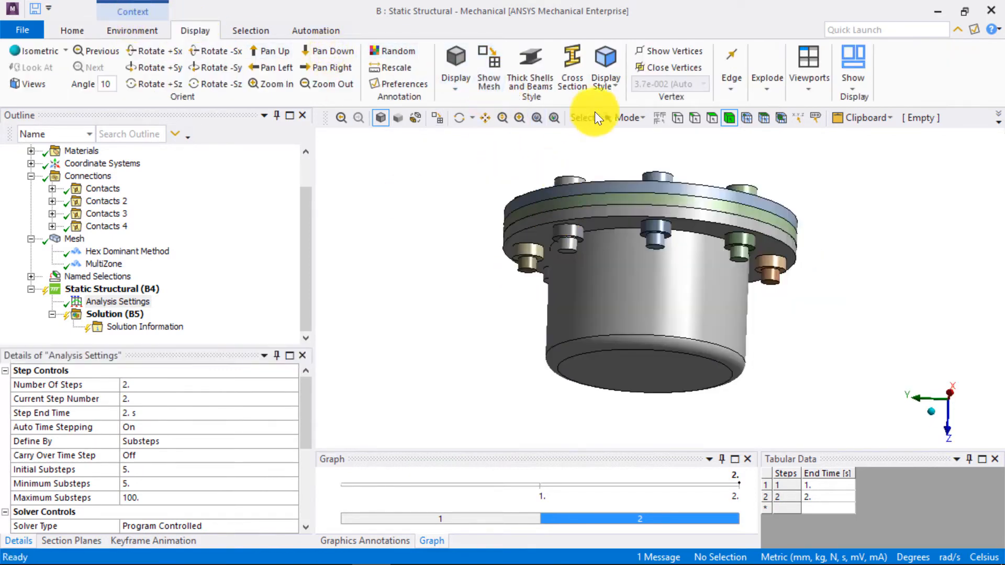
click(628, 118)
click(642, 133)
click(712, 118)
click(630, 371)
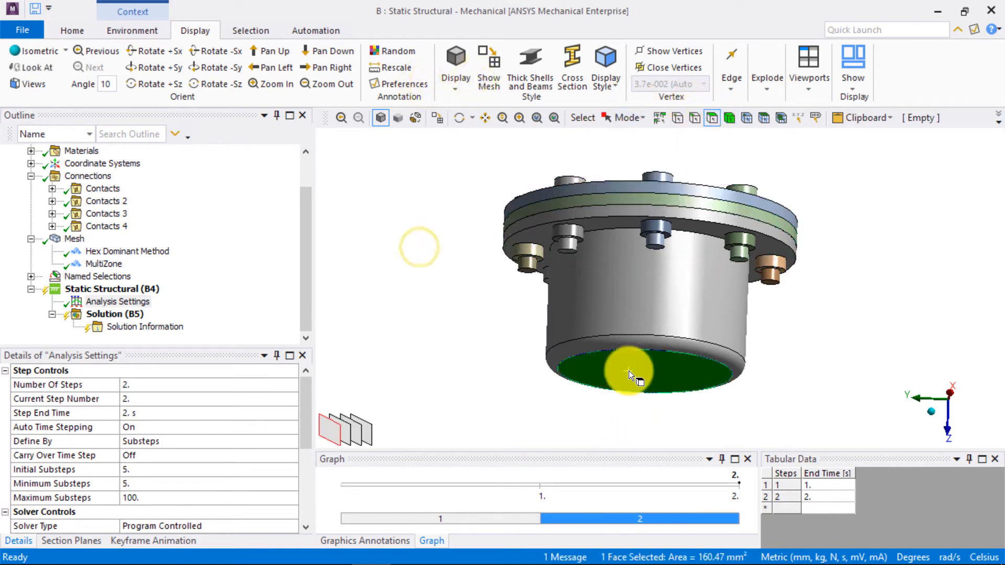
right_click(629, 370)
mouse_move(721, 15)
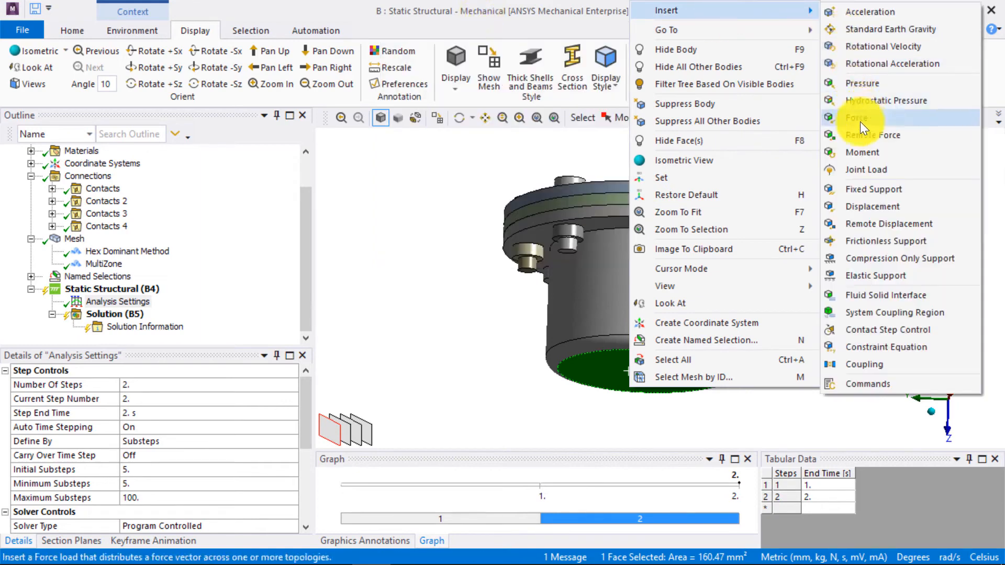
click(871, 192)
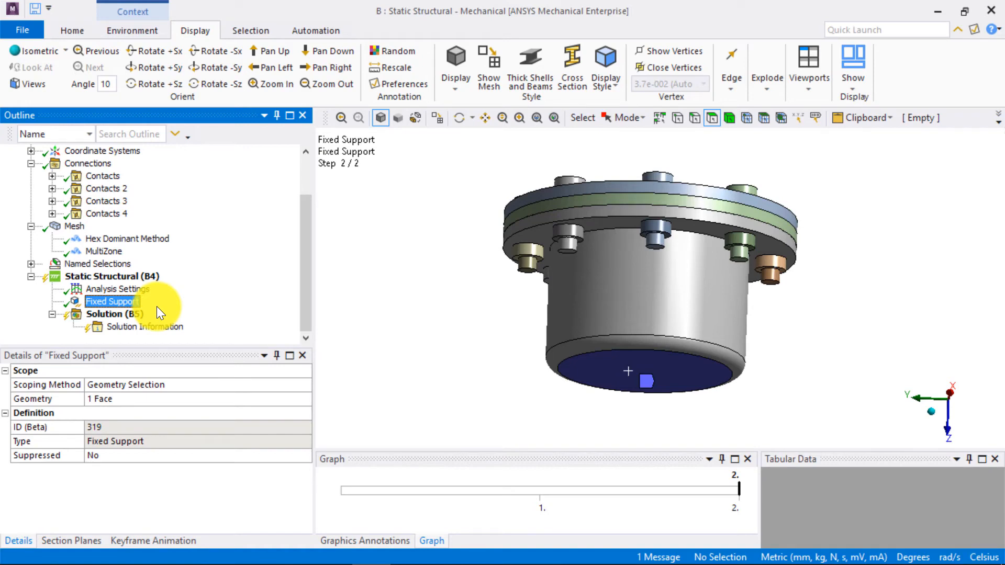
- Insert a Force load, hide the flanged cylinder and scope the force to the inner underside face of the top cover
click(128, 277)
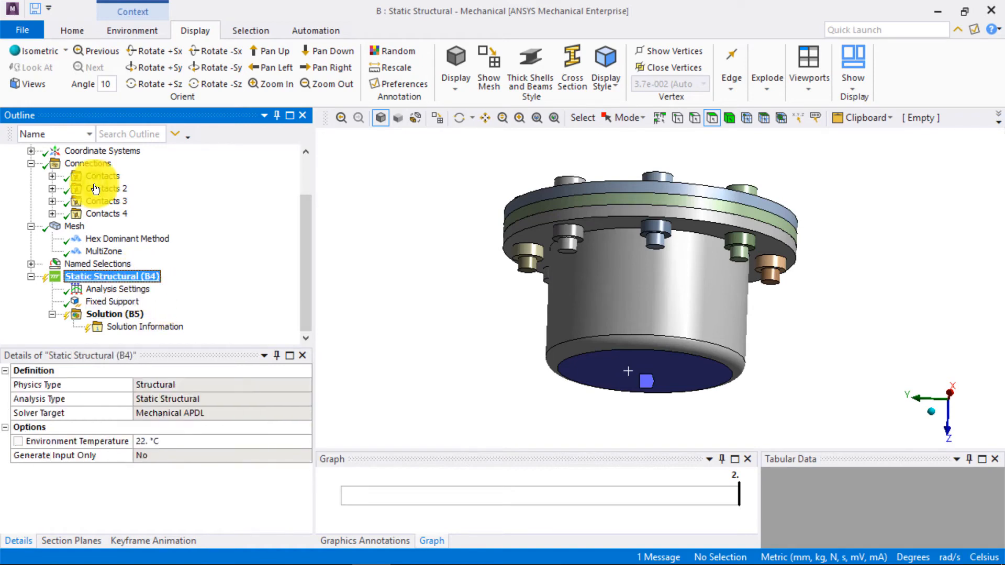
right_click(143, 277)
mouse_move(194, 288)
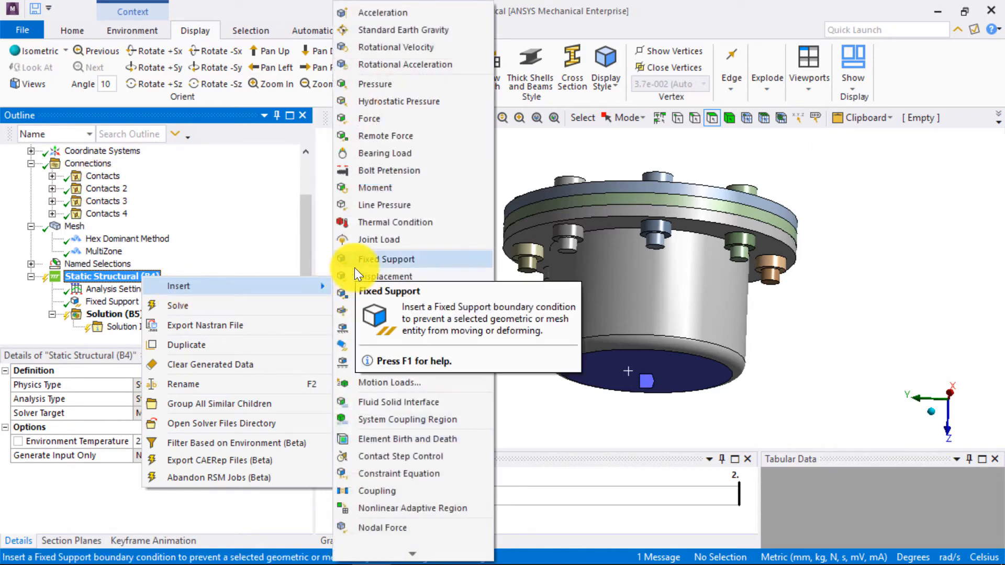
click(375, 118)
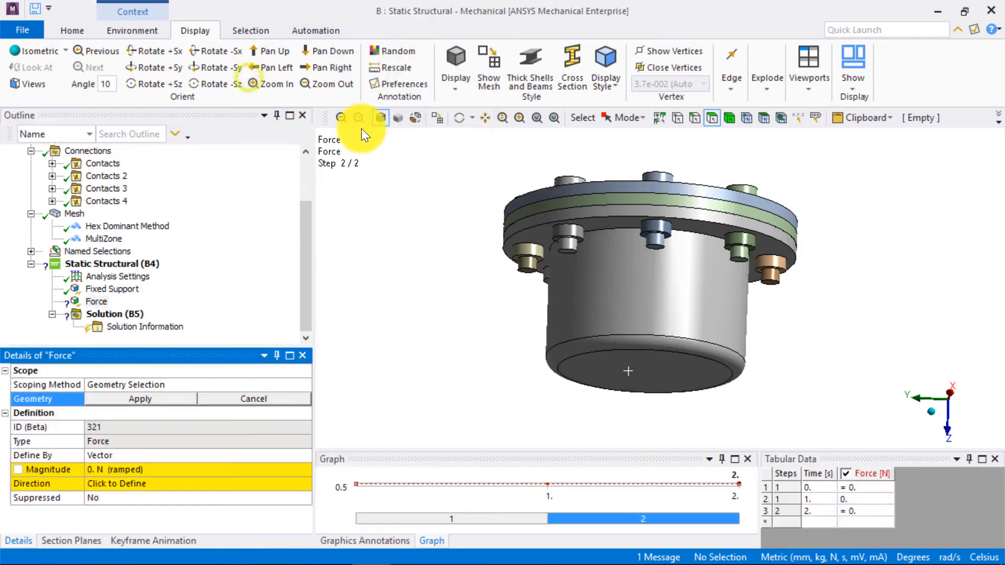
click(623, 294)
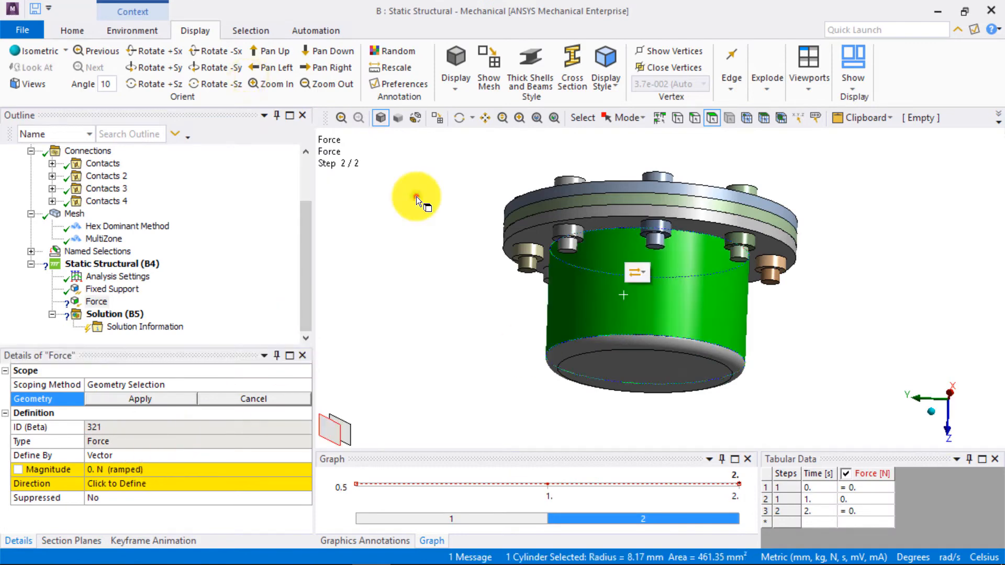
right_click(633, 238)
click(660, 52)
middle_drag(656, 264, 631, 248)
click(631, 248)
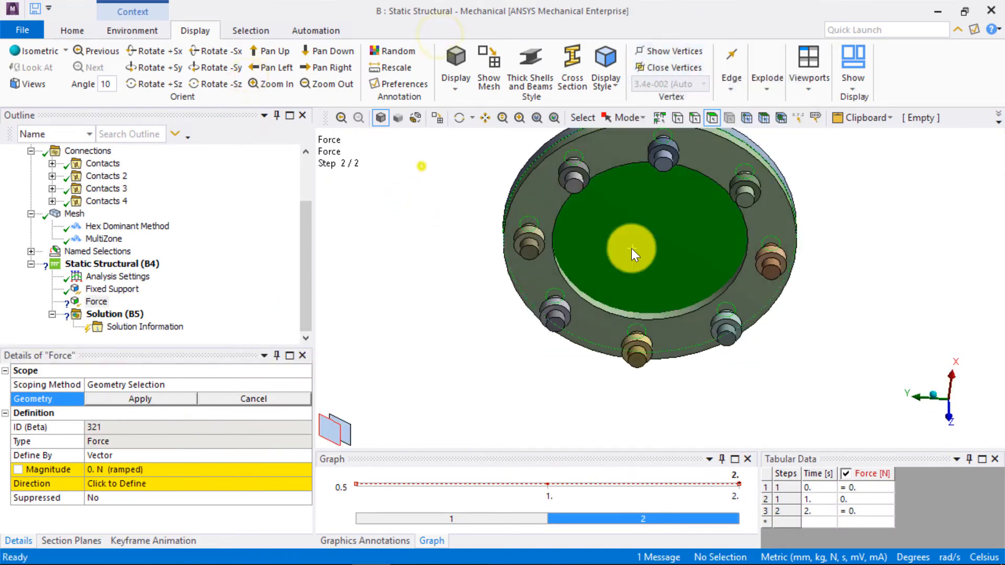
click(169, 398)
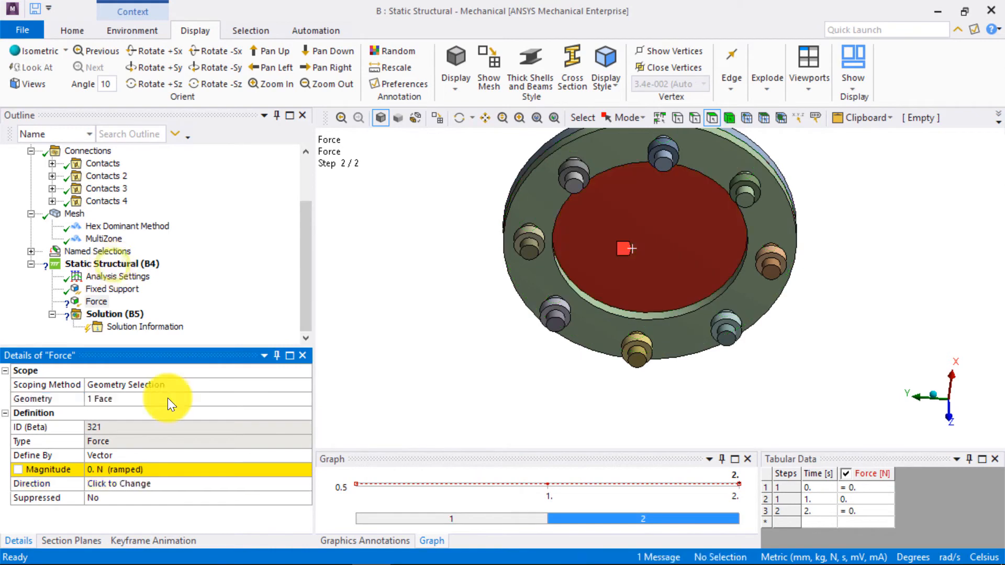
- Define the force by components with a Z component of -100 N at 2 s, and show all bodies again
click(261, 456)
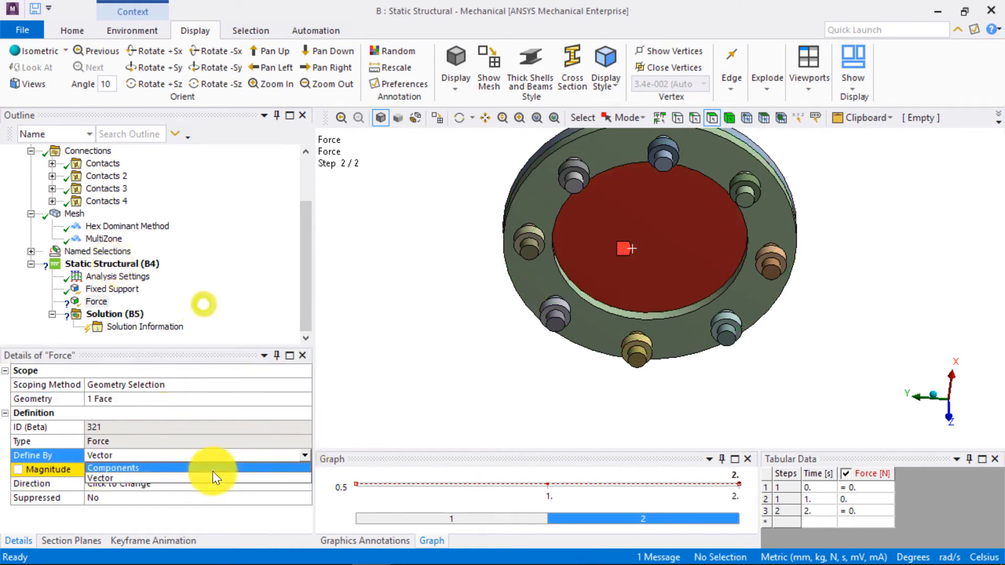
click(152, 468)
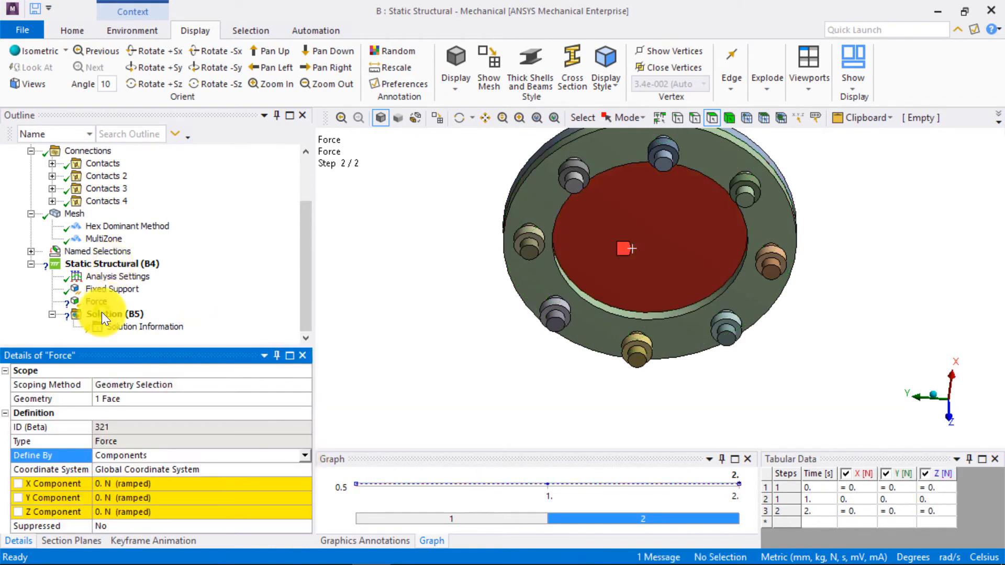
middle_drag(769, 299, 763, 343)
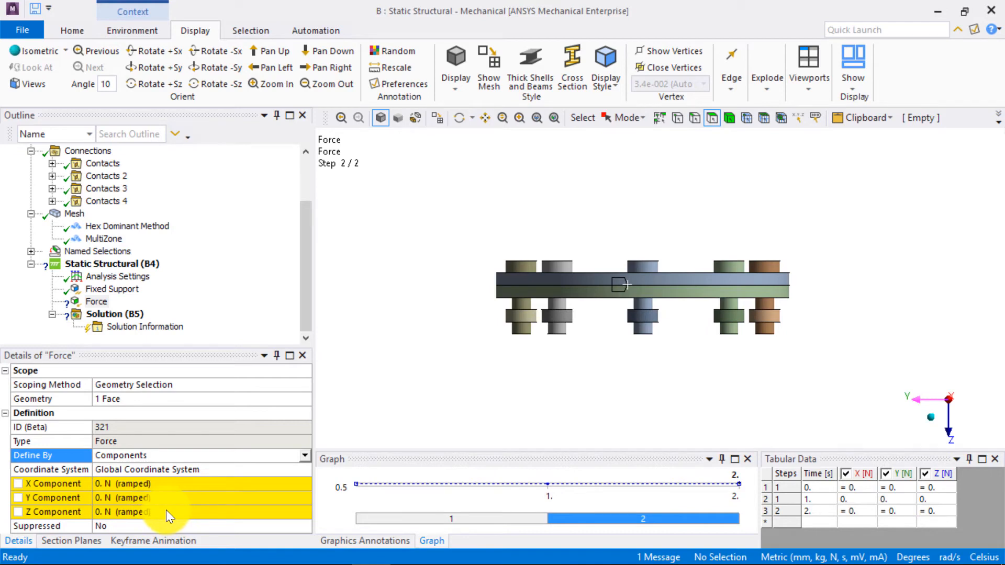
click(937, 511)
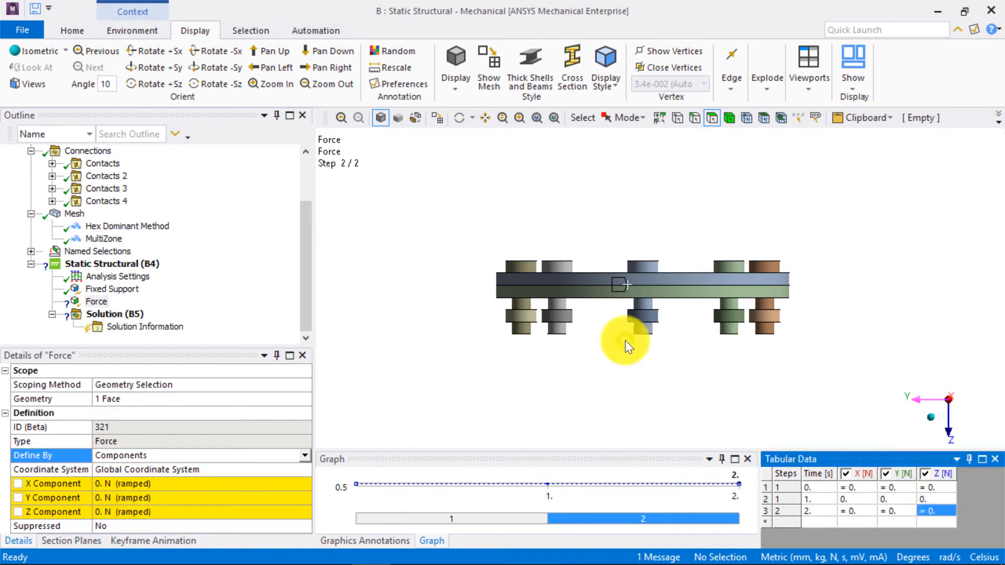
text(-100)
key(Return)
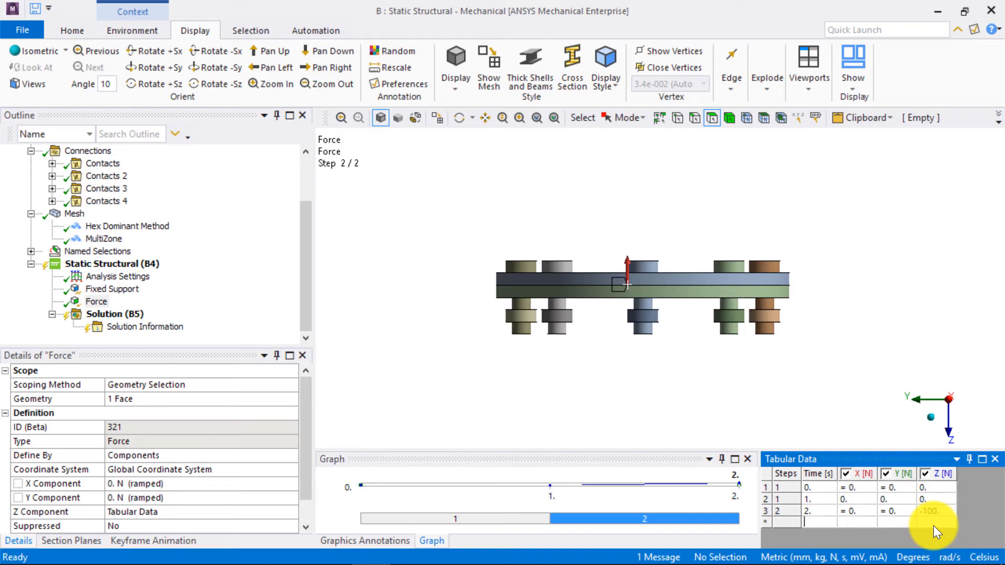
right_click(765, 500)
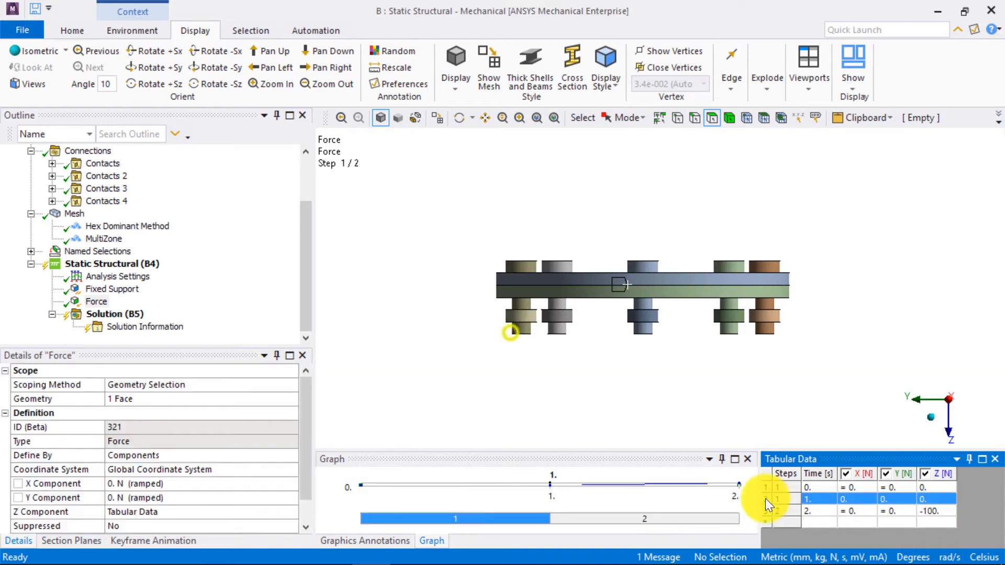
click(825, 492)
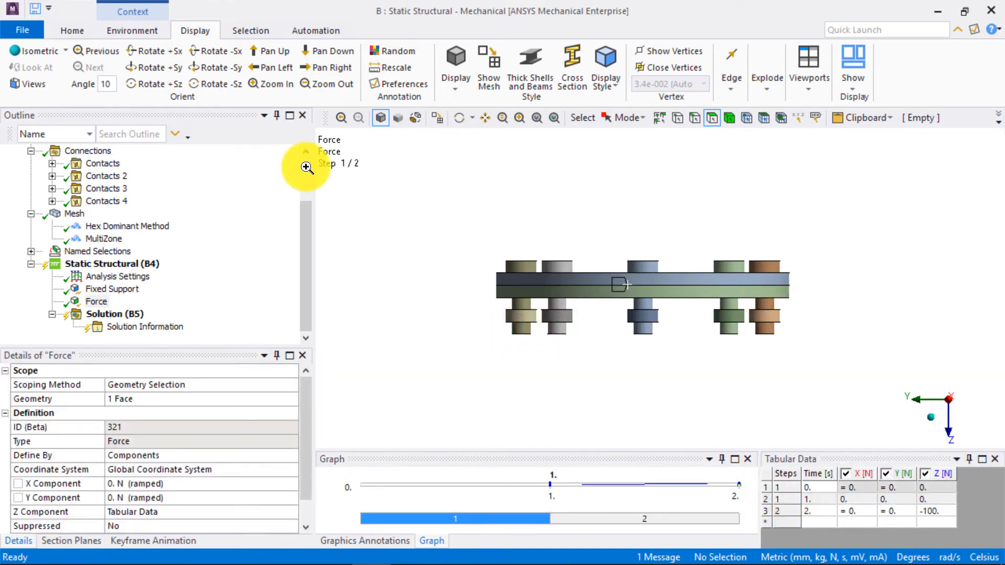
right_click(459, 250)
click(492, 296)
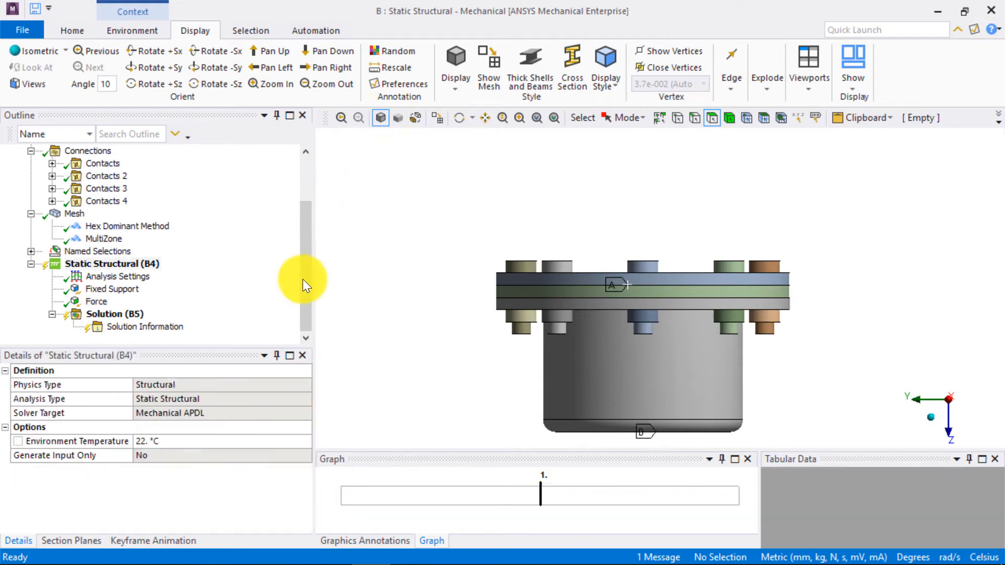
- Insert a new coordinate system located by the upper and lower outer circular edges of the middle ring between the flanges
drag(299, 272, 303, 221)
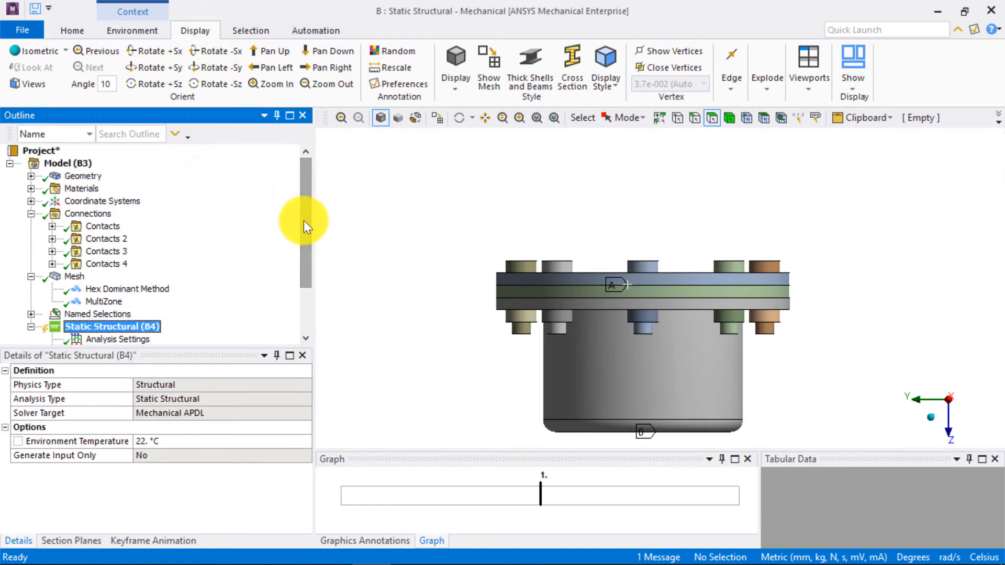
middle_drag(487, 243, 523, 249)
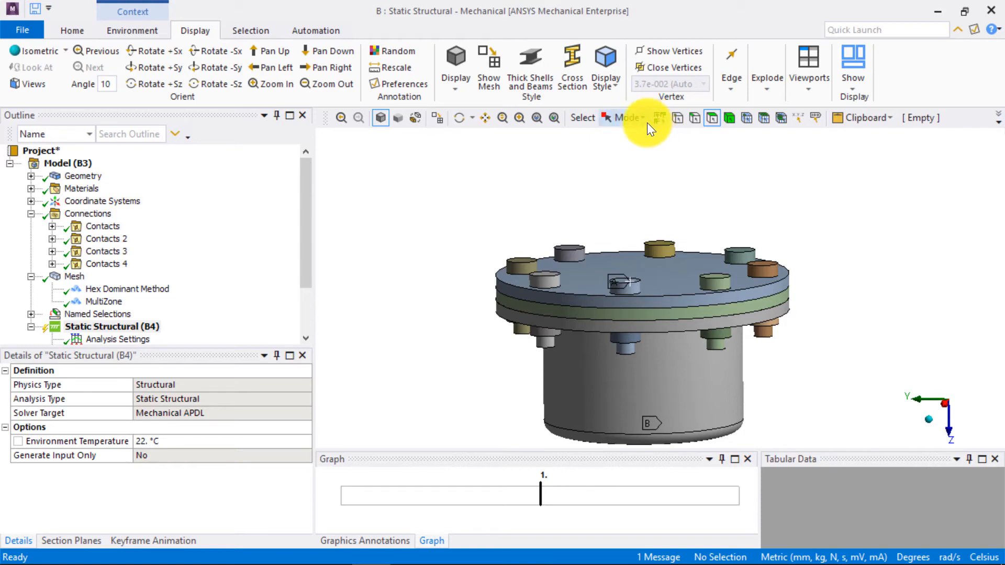
click(693, 118)
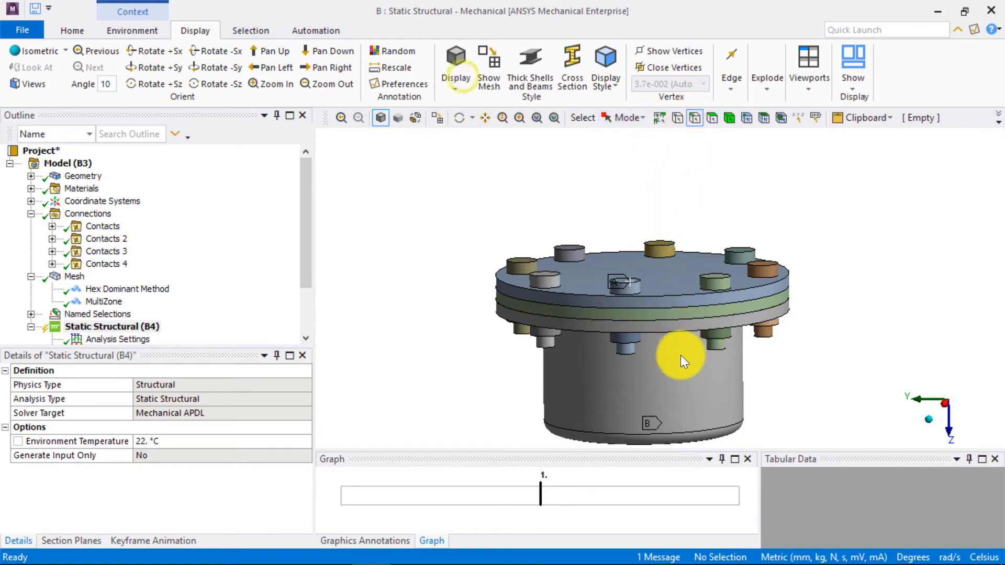
click(651, 310)
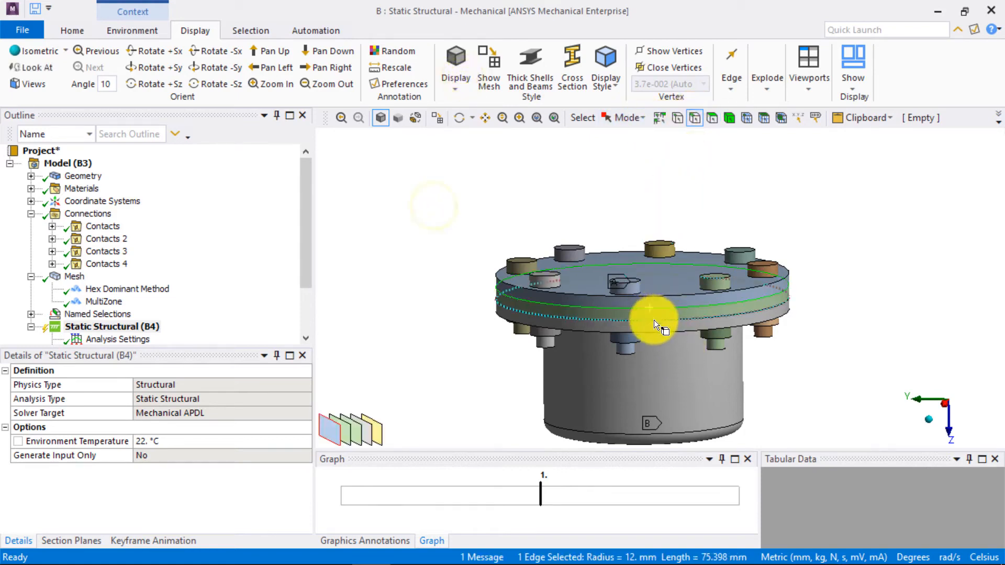
ctrl+click(654, 319)
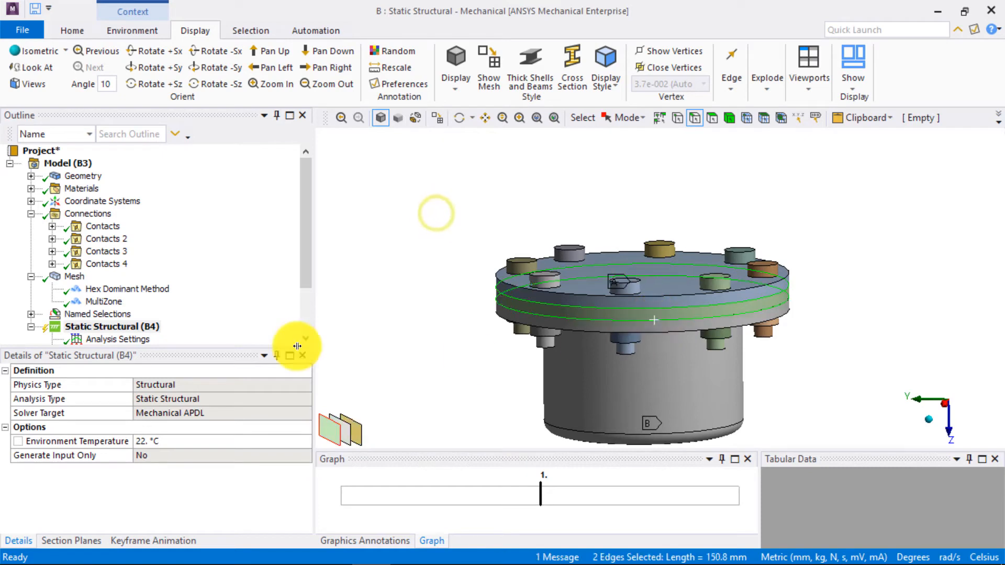
right_click(116, 206)
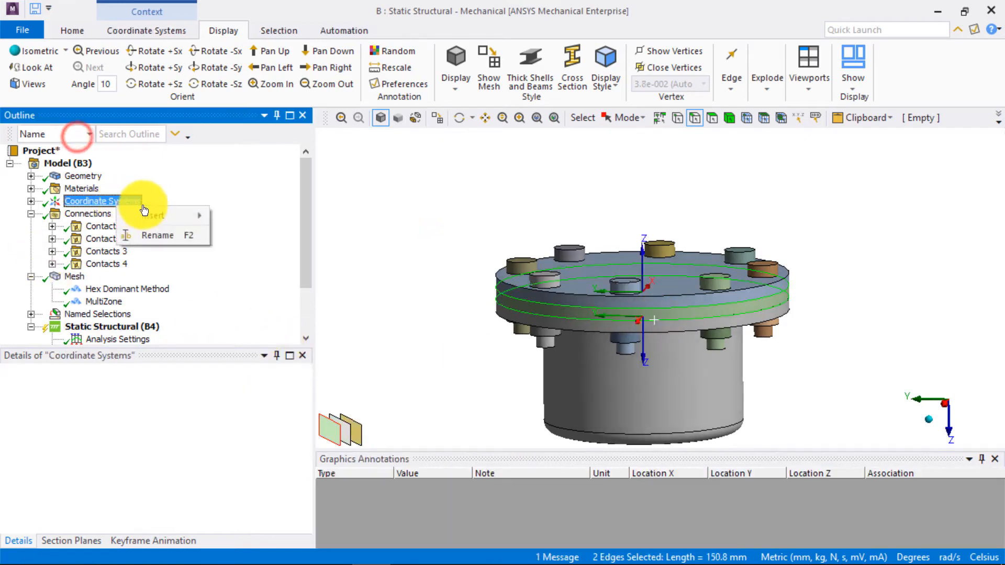
mouse_move(152, 216)
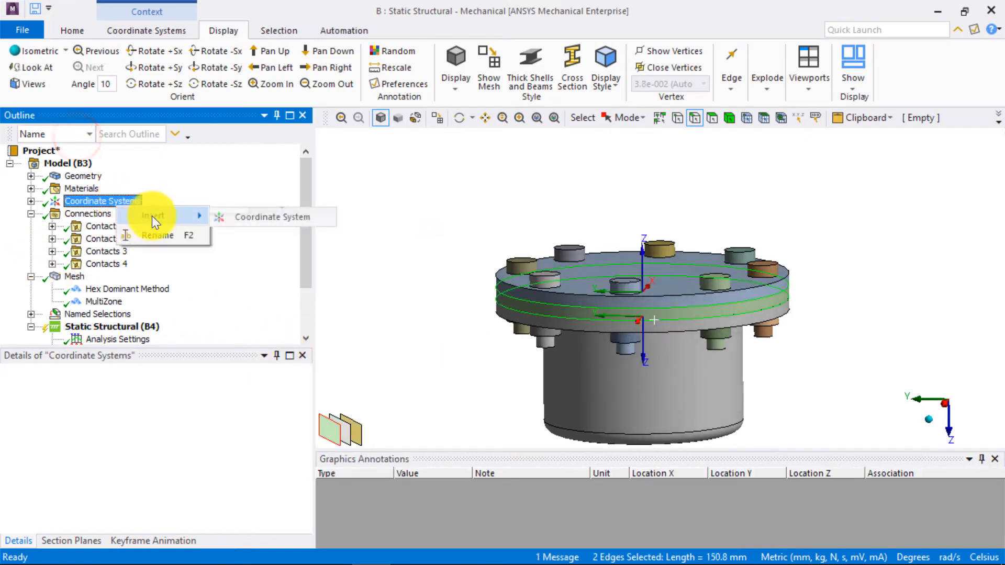
click(298, 217)
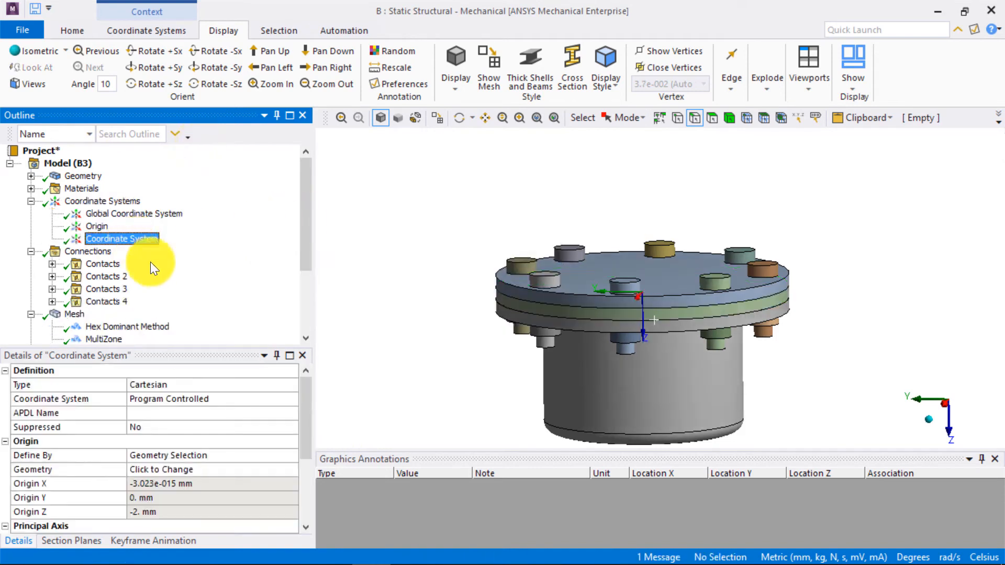
- Insert a Bolt Pretension load in the static structural analysis and scope it to the front centre bolt body
click(926, 401)
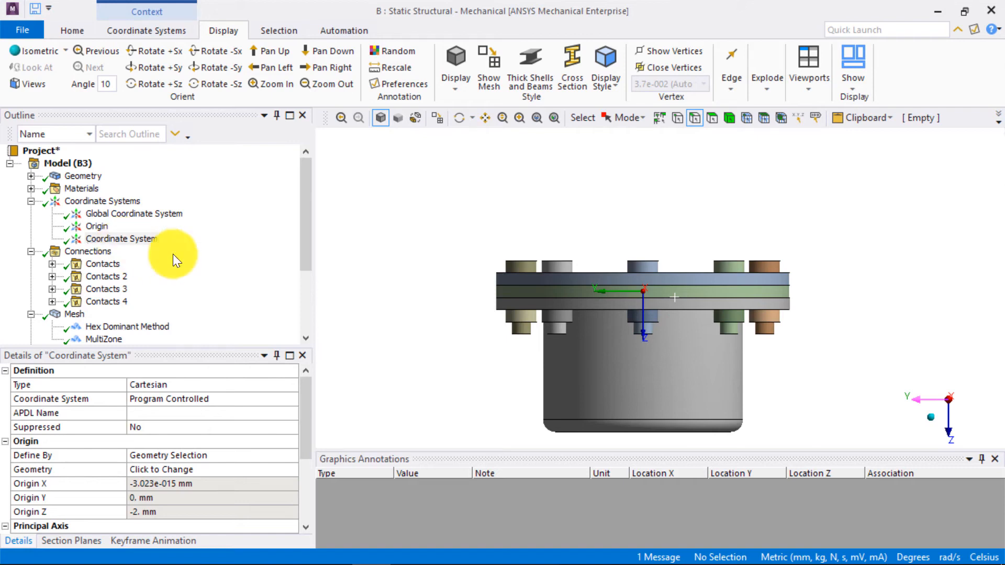
drag(307, 259, 227, 327)
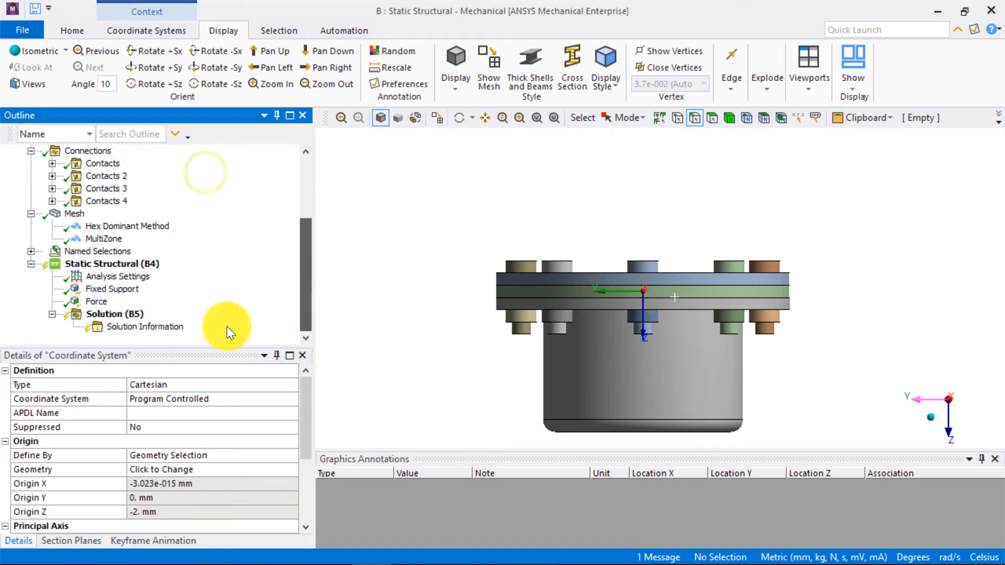
click(123, 264)
right_click(130, 264)
mouse_move(181, 269)
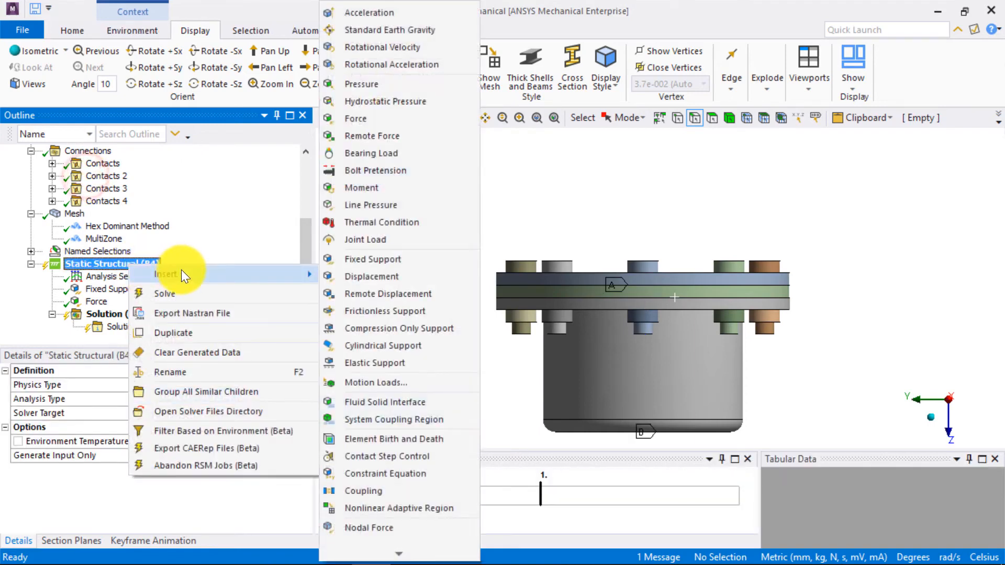
click(391, 168)
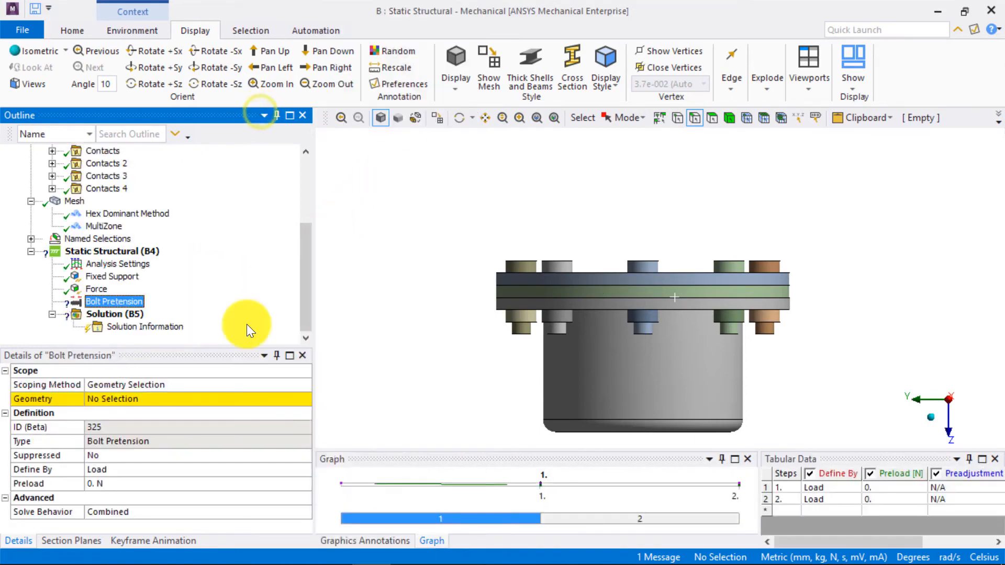
click(136, 400)
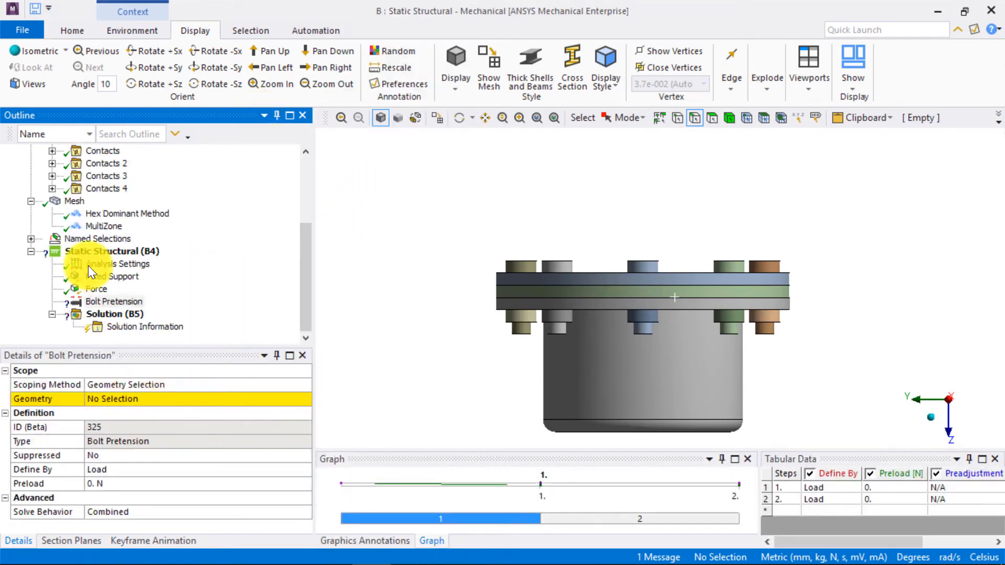
click(731, 117)
click(645, 327)
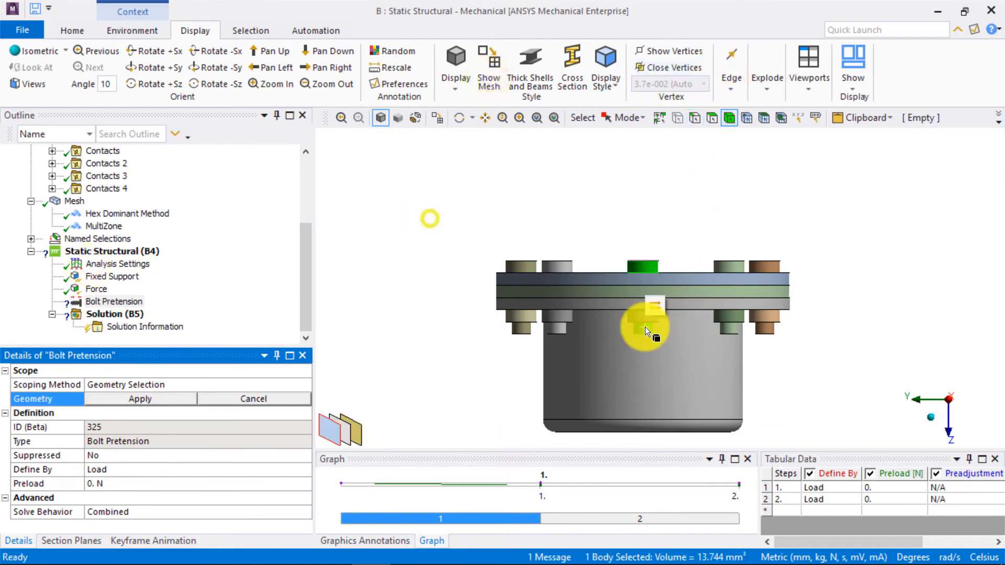
click(155, 397)
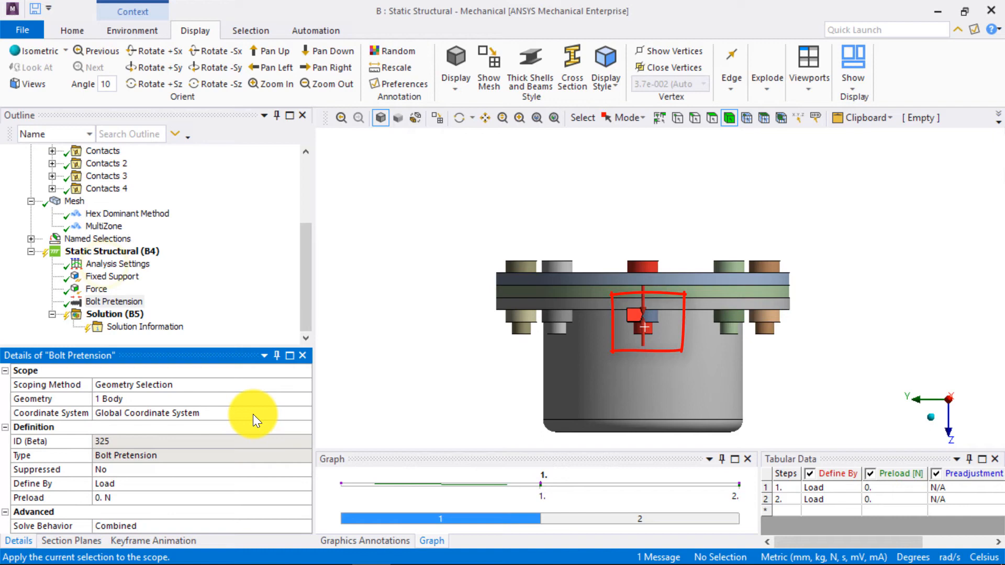
- Assign the newly created Coordinate System to the bolt pretension in place of the global one
click(307, 413)
click(304, 413)
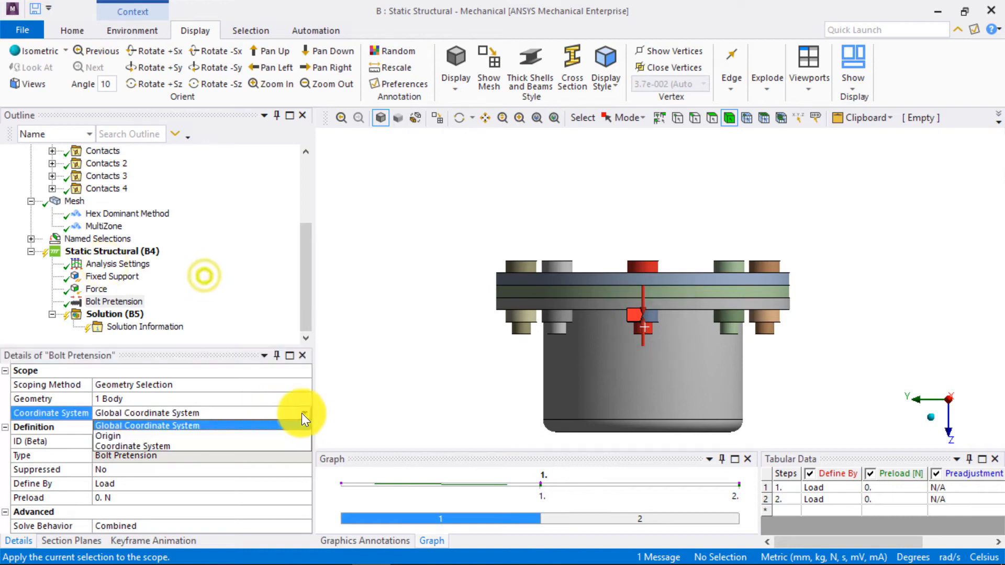
click(244, 447)
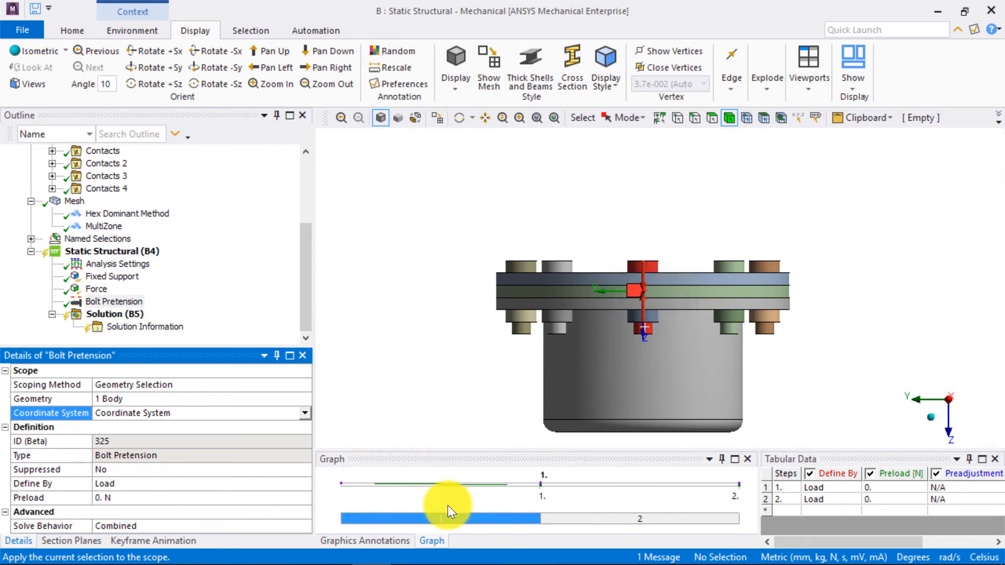
- Define the bolt pretension as a 100 N preload in step 1 and Lock in step 2
click(889, 488)
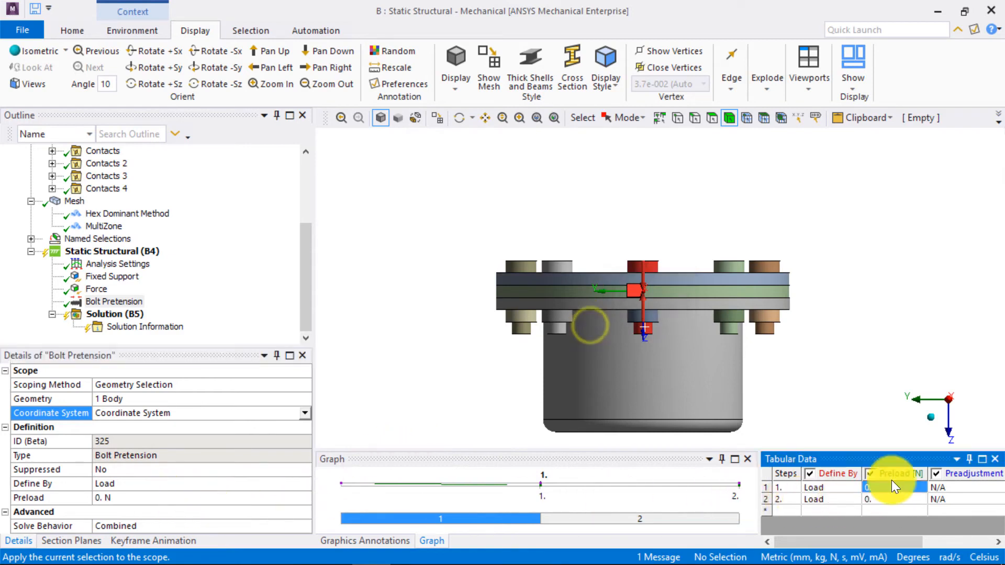
text(100)
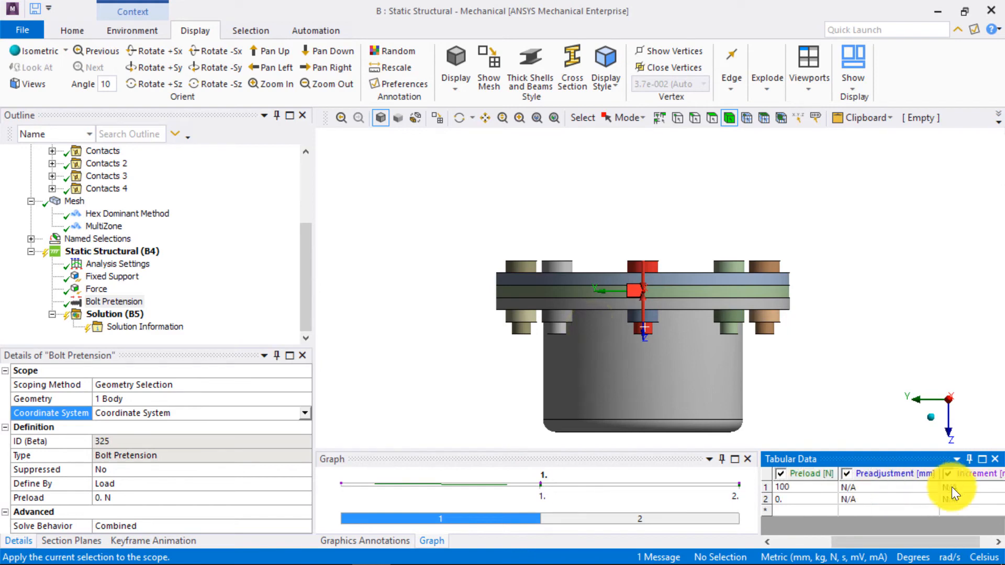
drag(877, 542, 826, 545)
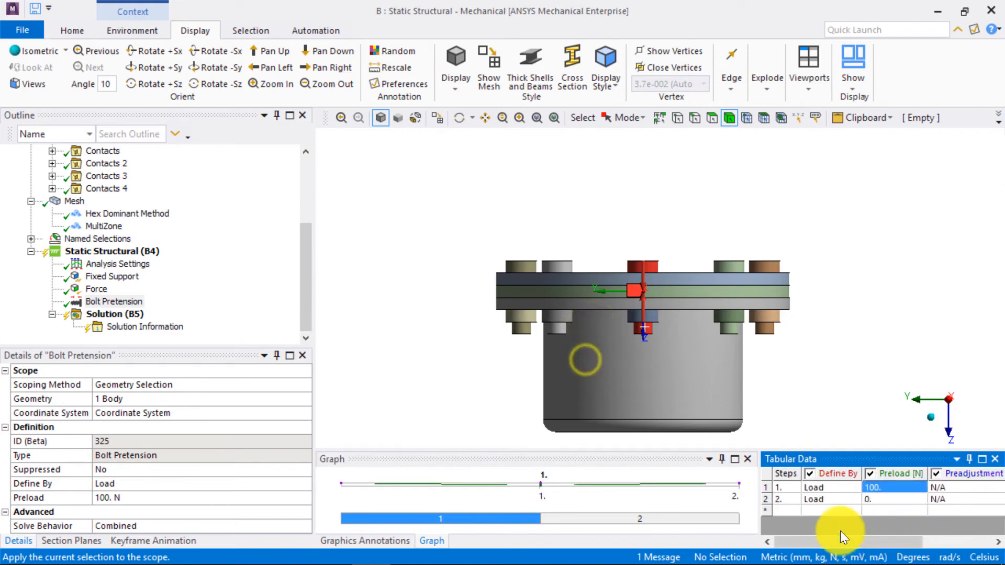
click(854, 501)
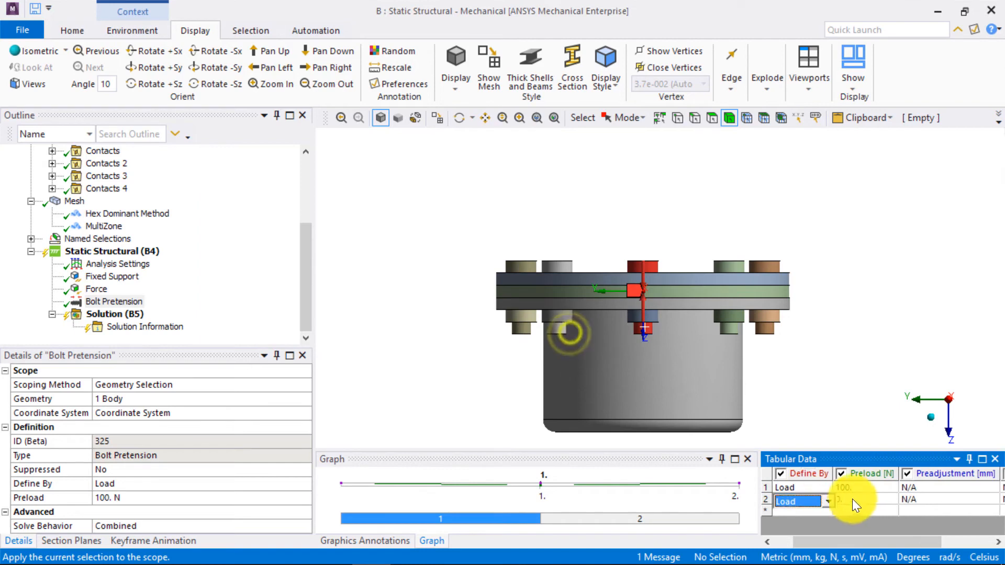
click(828, 502)
click(803, 537)
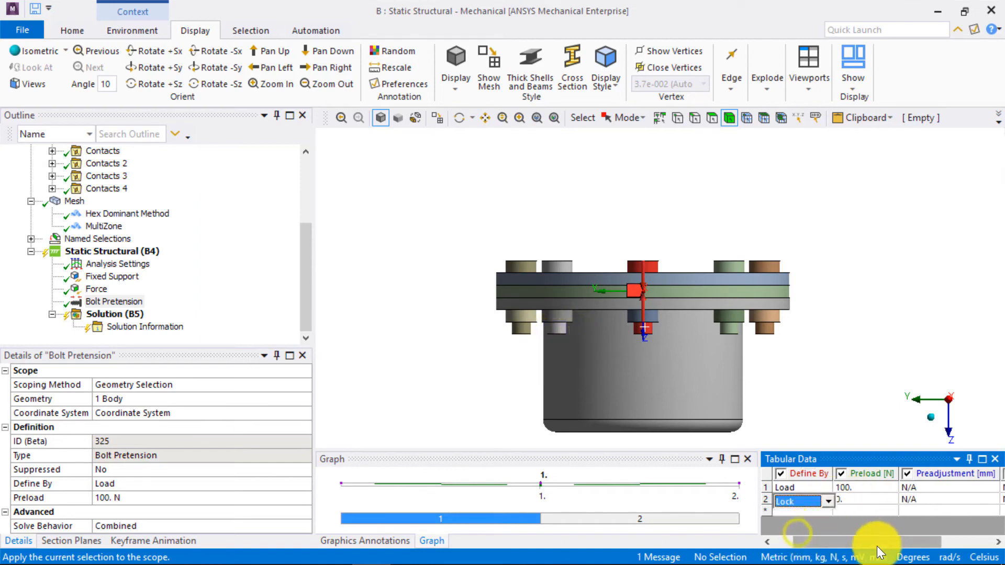
click(814, 545)
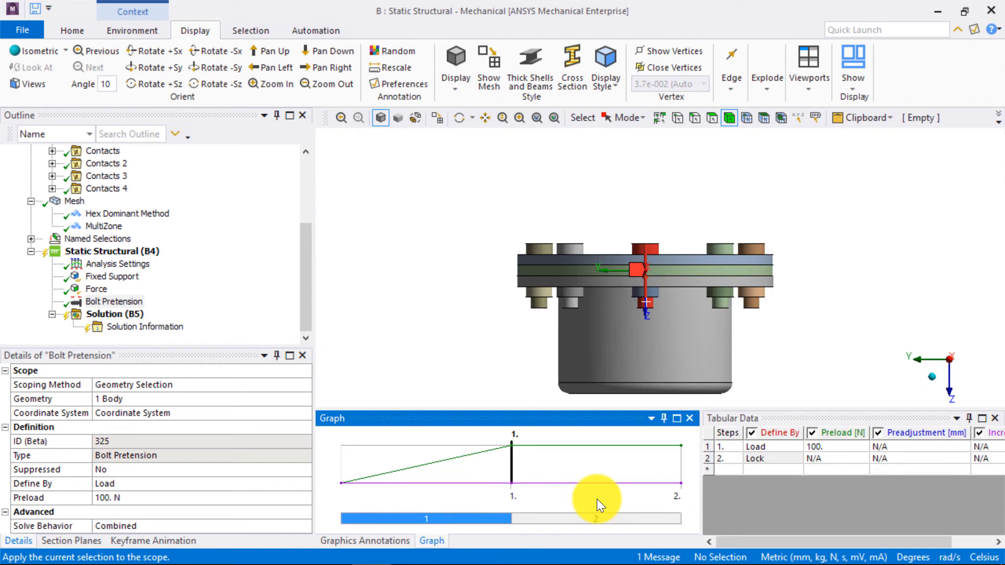
- Copy the bolt pretension to all bolts with the Object Generator, using the Bolts named selection and adjacent entities
click(74, 202)
click(110, 305)
click(309, 32)
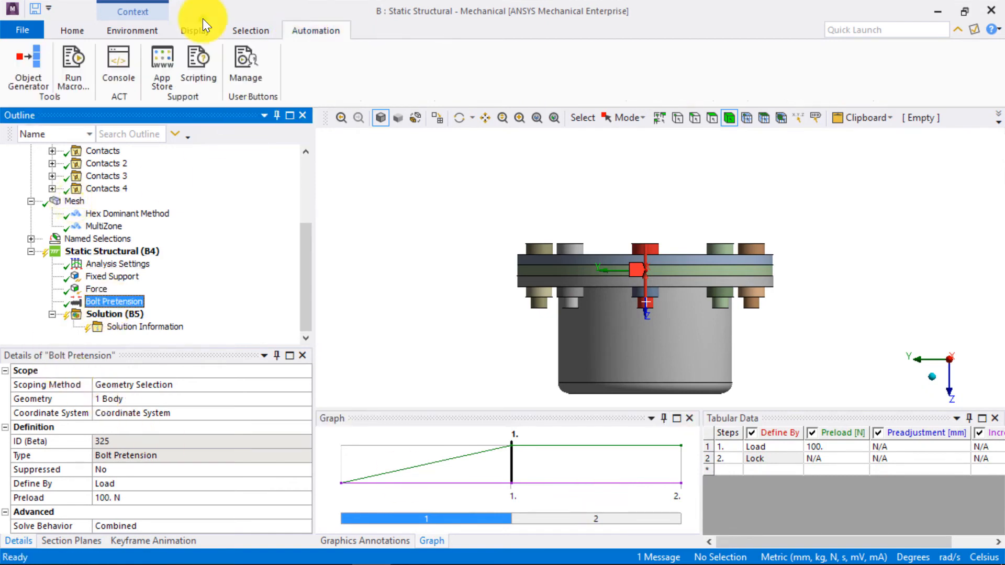
click(35, 61)
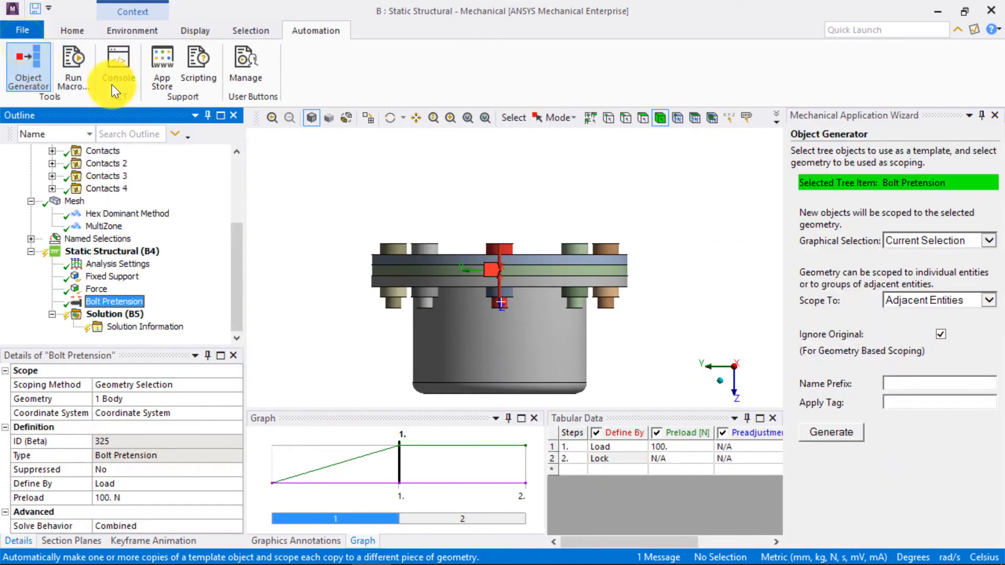
click(986, 242)
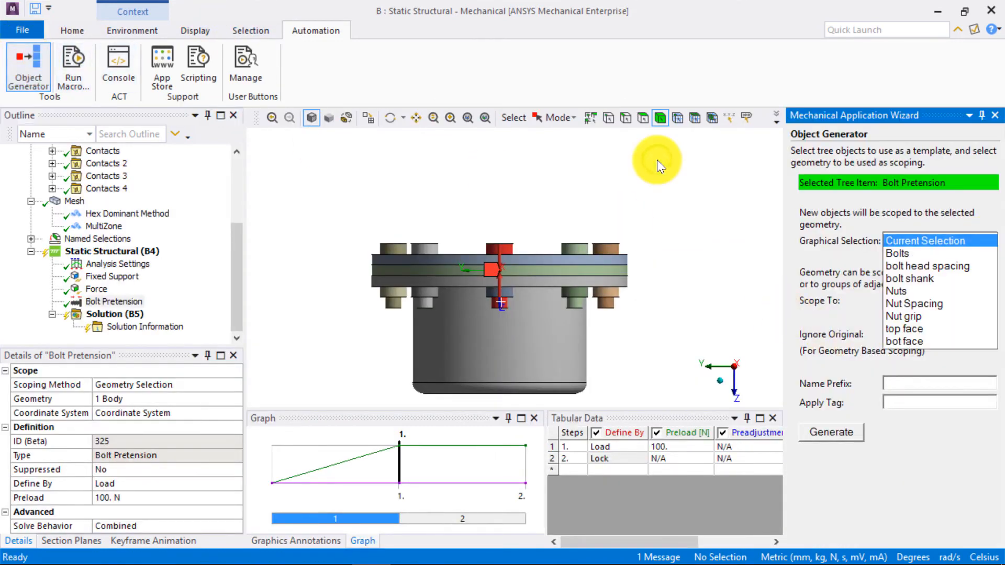
click(898, 254)
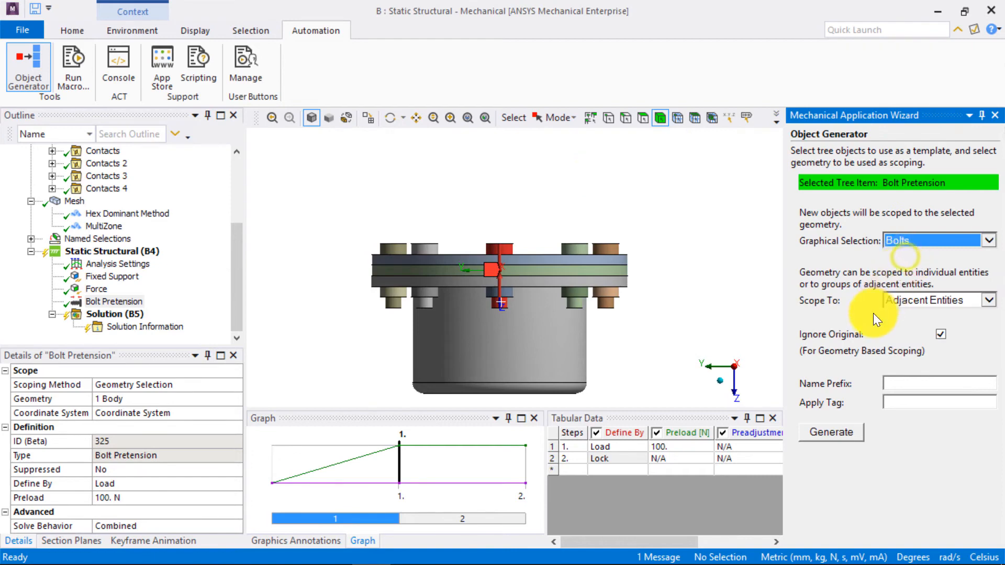
click(832, 432)
click(995, 115)
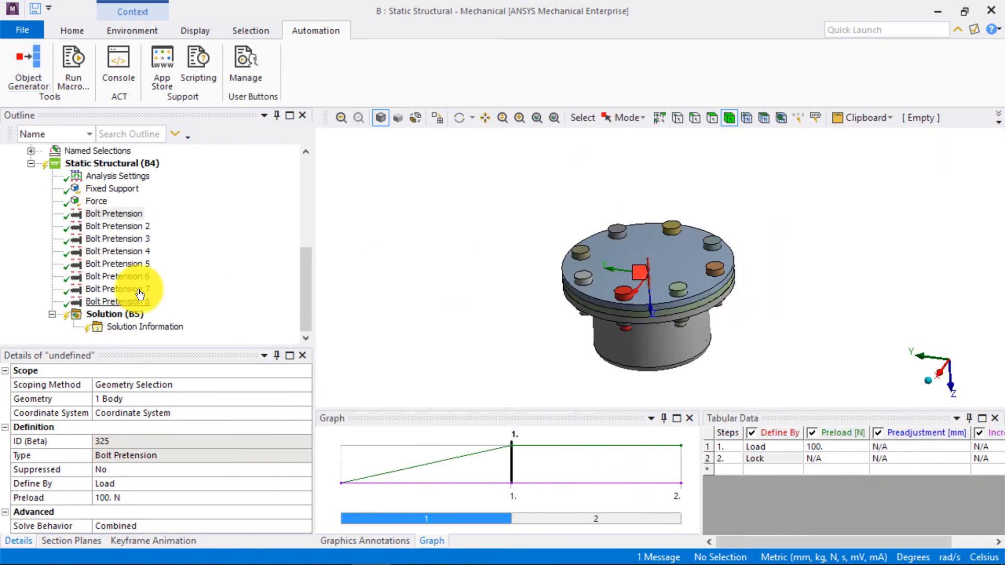
- Review the generated bolt pretensions one by one, checking the bolt each is scoped to and its load steps
click(121, 231)
click(120, 240)
click(118, 252)
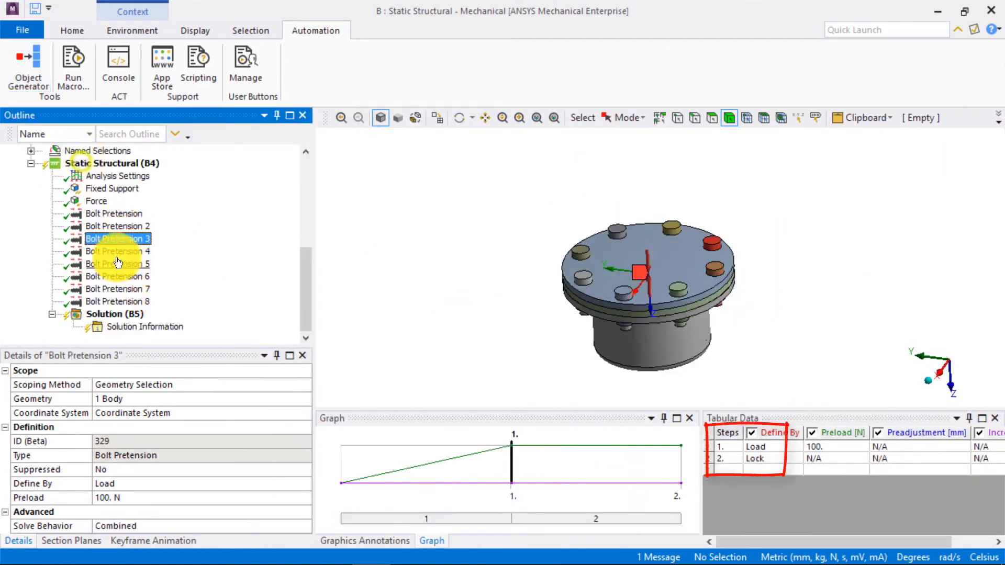
click(117, 276)
click(120, 288)
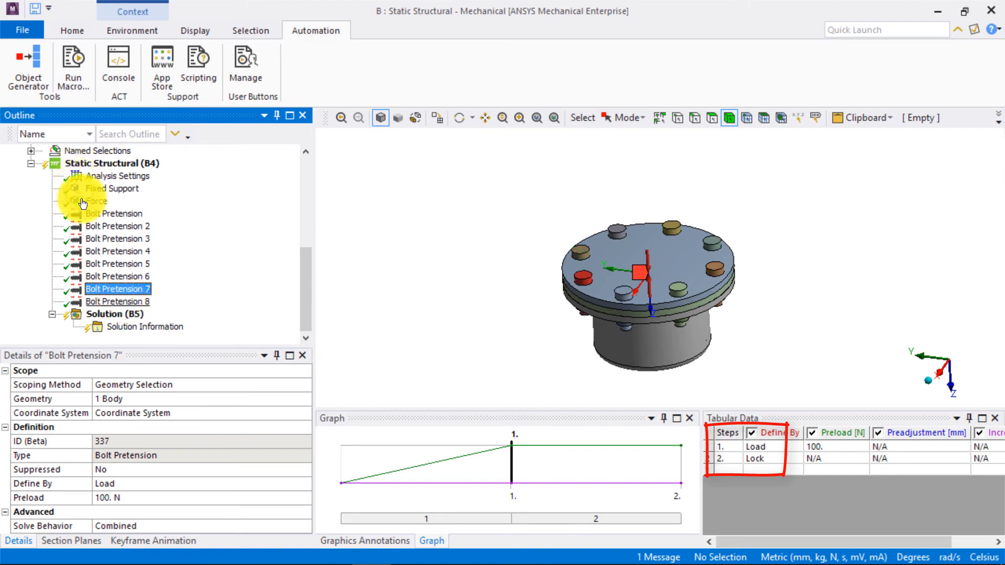
click(123, 302)
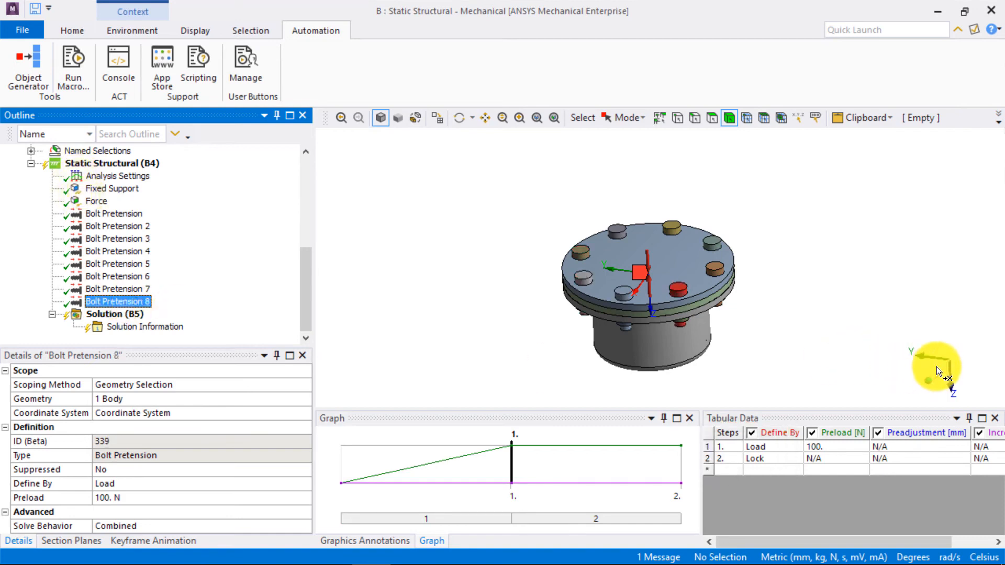
click(626, 249)
click(940, 373)
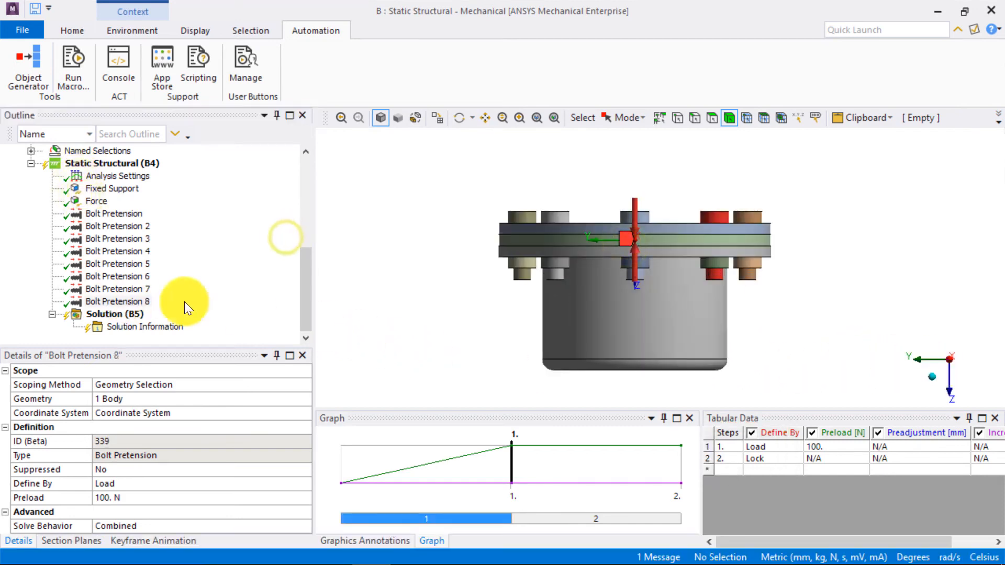
- Solve the static structural analysis
click(124, 315)
right_click(124, 315)
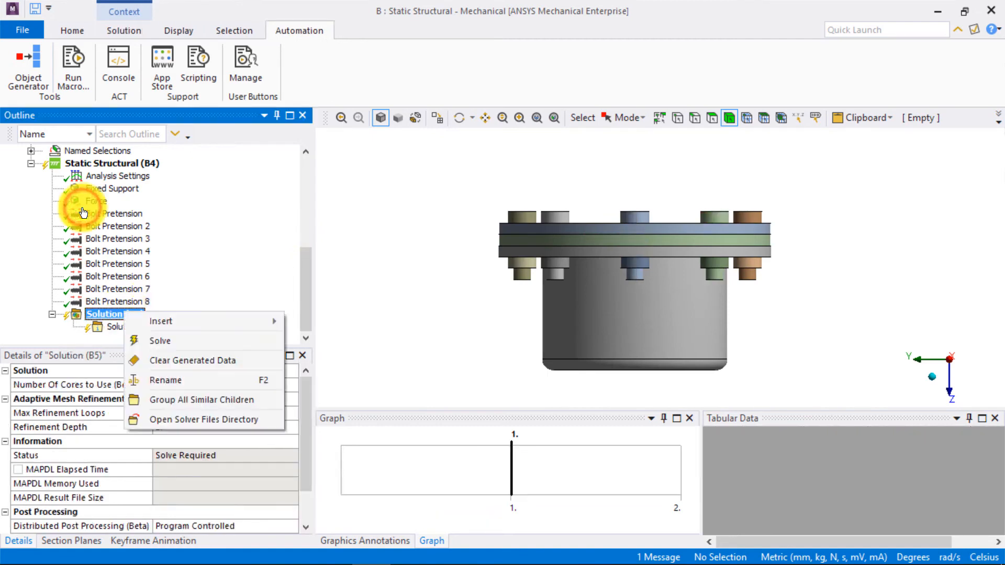
click(171, 344)
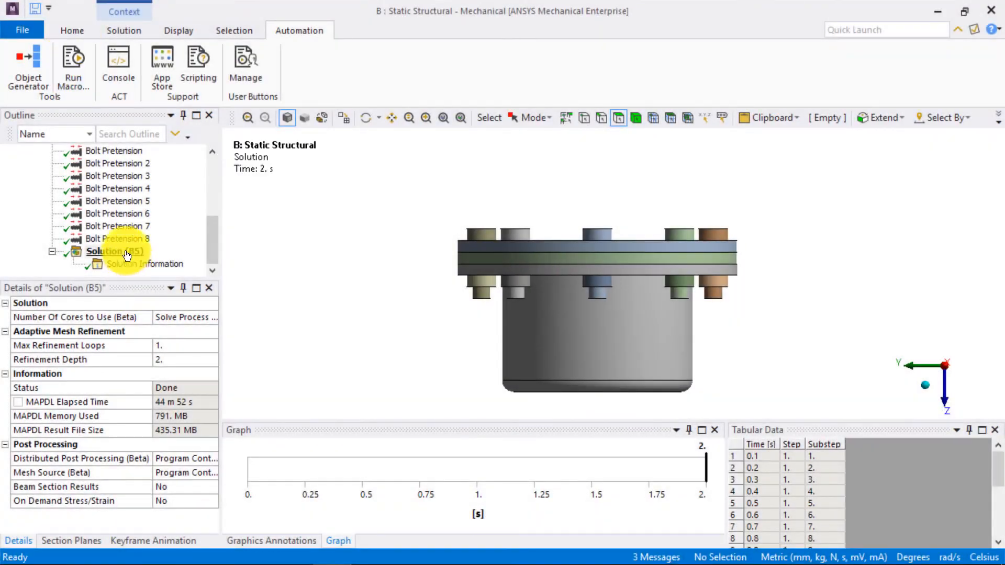
- Add a Total Deformation result for all bodies to the solution and evaluate it
right_click(126, 250)
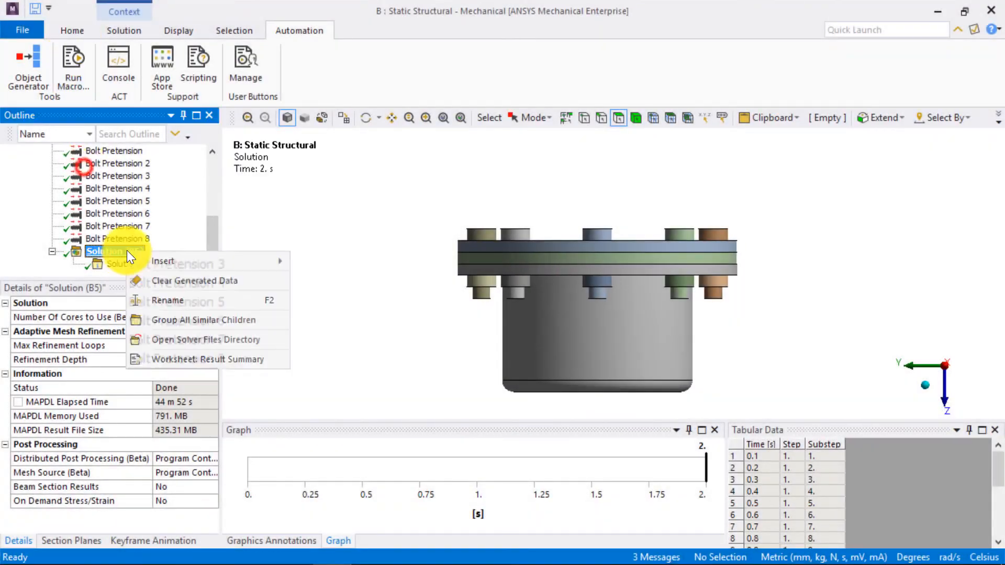
mouse_move(171, 265)
mouse_move(343, 266)
click(469, 261)
right_click(157, 268)
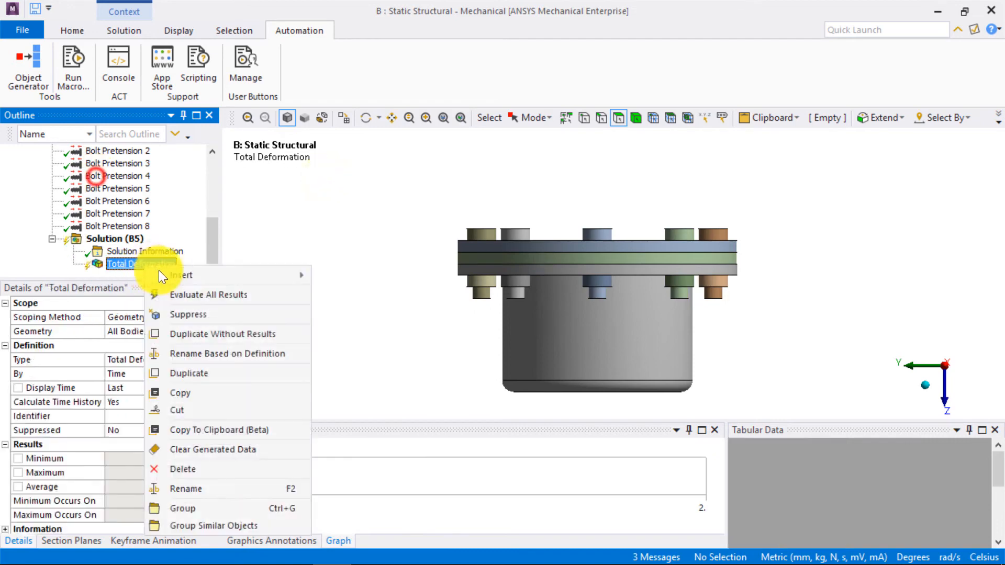
click(180, 295)
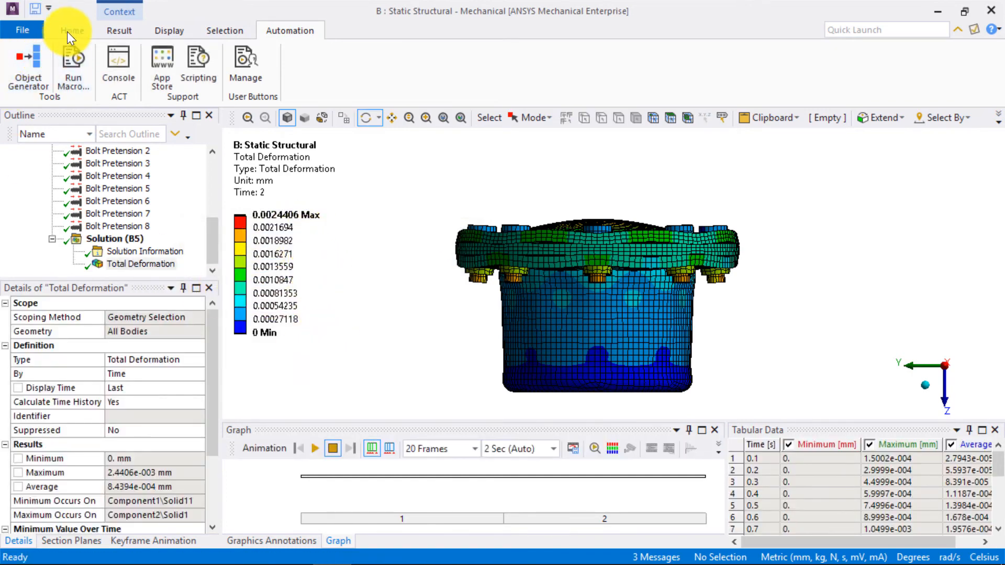
- Display the total deformation at 1.0 (True Scale) and view the flange assembly from an angle above
click(119, 30)
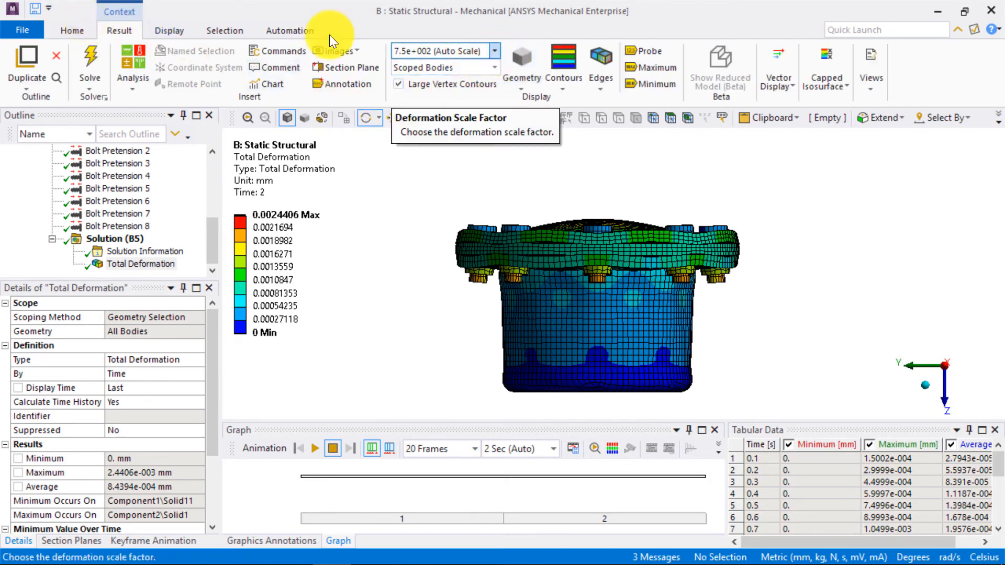
click(495, 52)
click(466, 76)
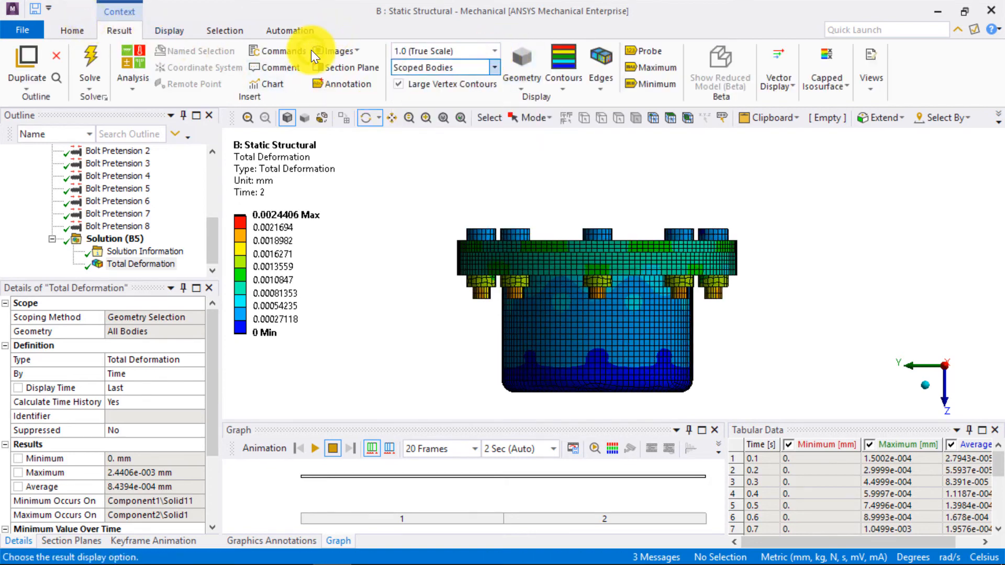
drag(568, 302, 545, 318)
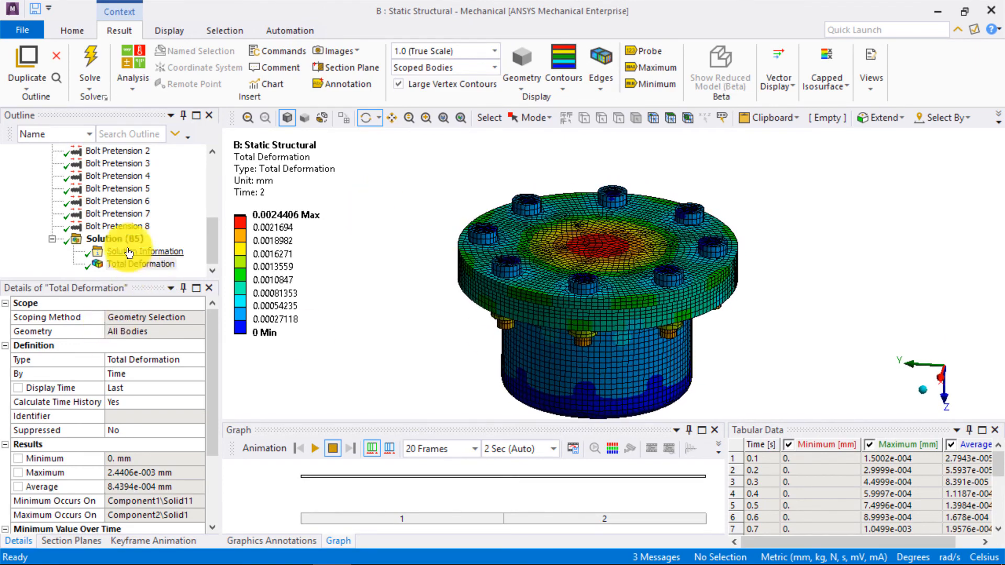
- Add a Contact Tool to the solution
right_click(115, 239)
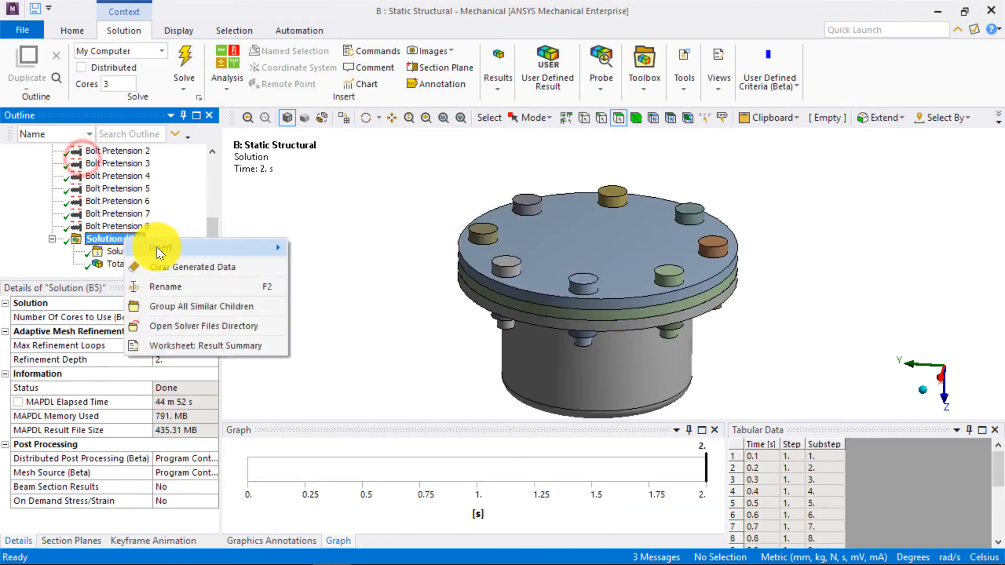
mouse_move(156, 246)
mouse_move(353, 383)
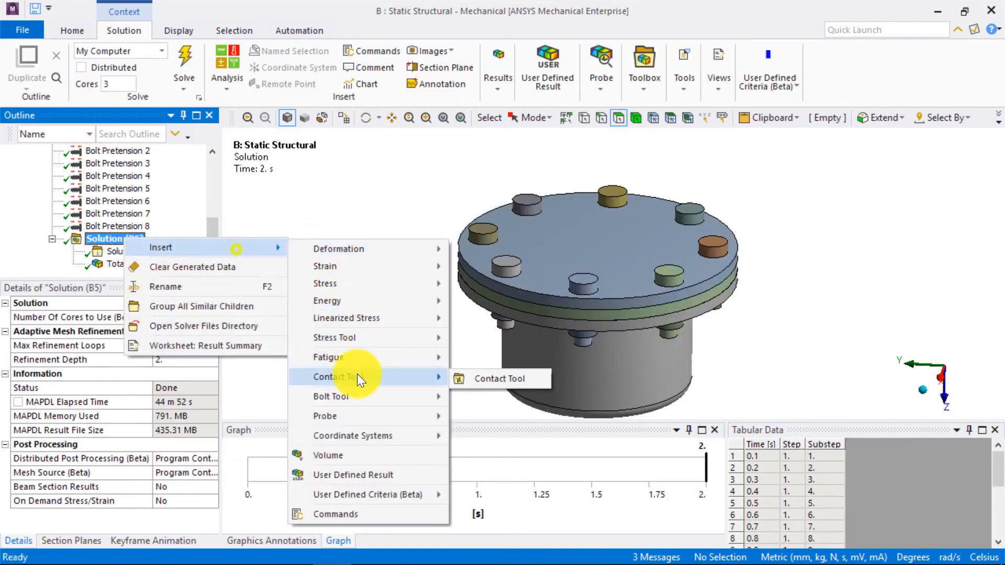
click(511, 378)
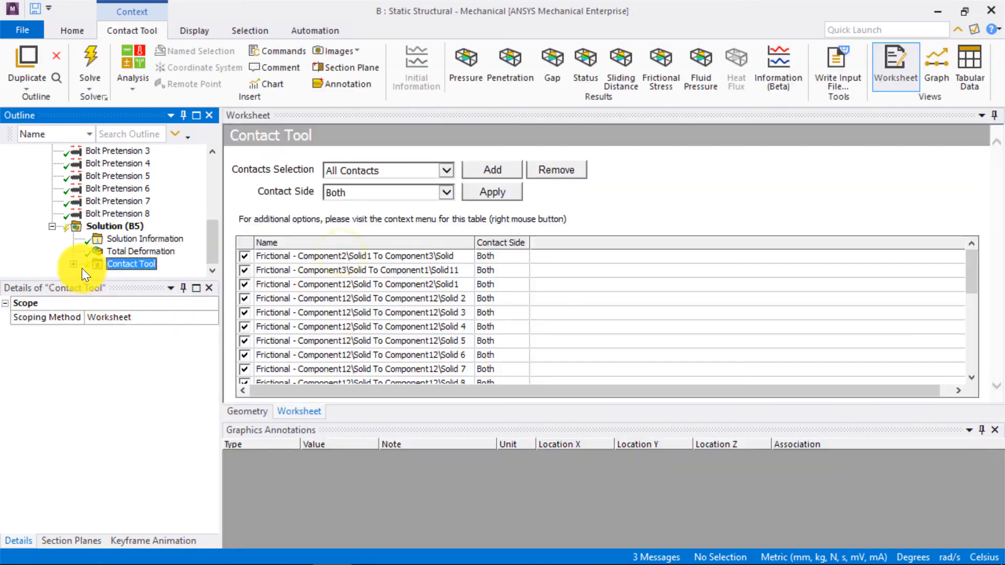
- Exclude the bonded contacts between Component11 and Component12 from the Contact Tool's scope
click(318, 313)
scroll(322, 332, down, 5)
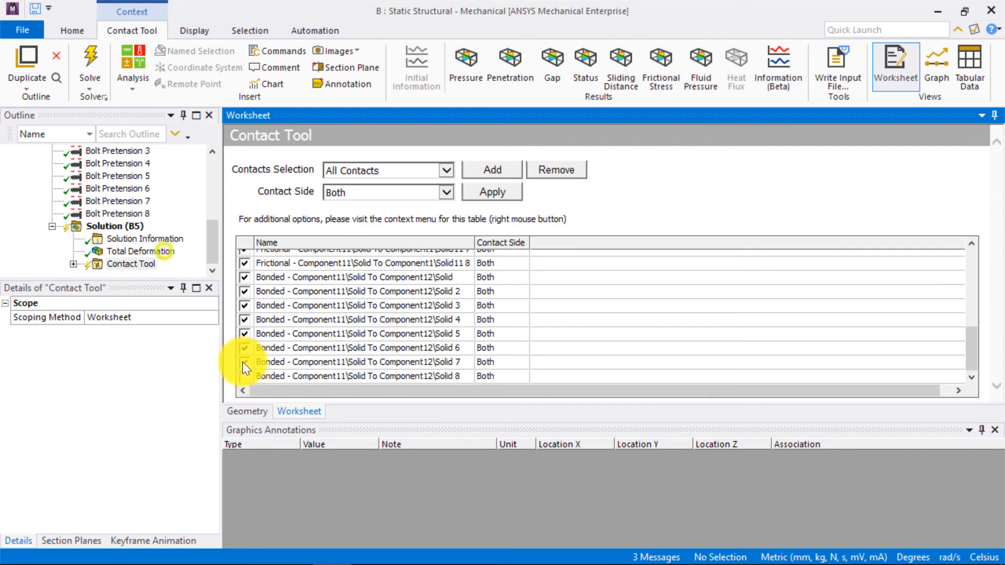
click(244, 348)
click(244, 334)
click(244, 321)
click(244, 305)
click(244, 291)
click(244, 277)
- Add a Gap result to the Contact Tool and evaluate all of its results
click(74, 264)
click(138, 252)
right_click(140, 254)
mouse_move(191, 259)
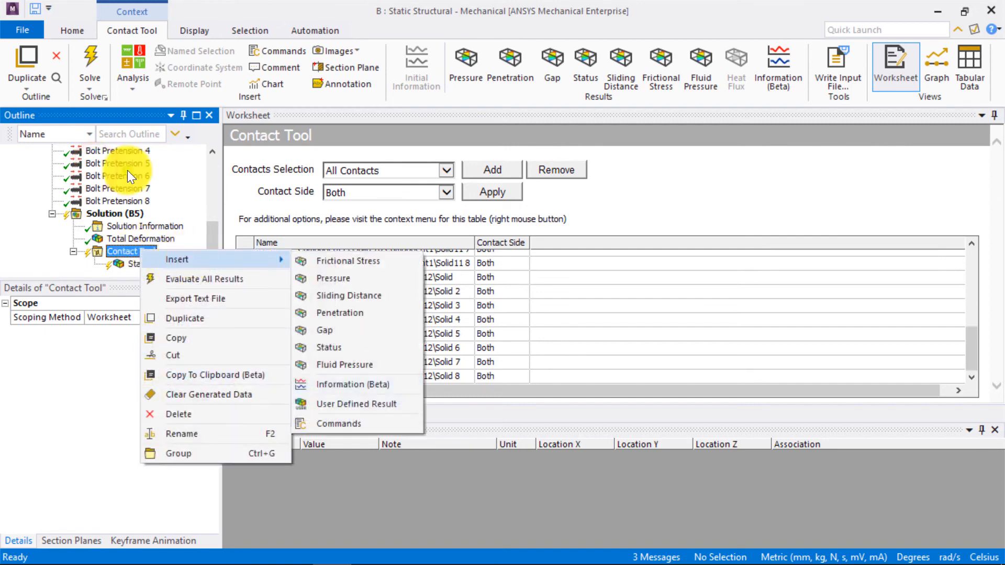
click(326, 330)
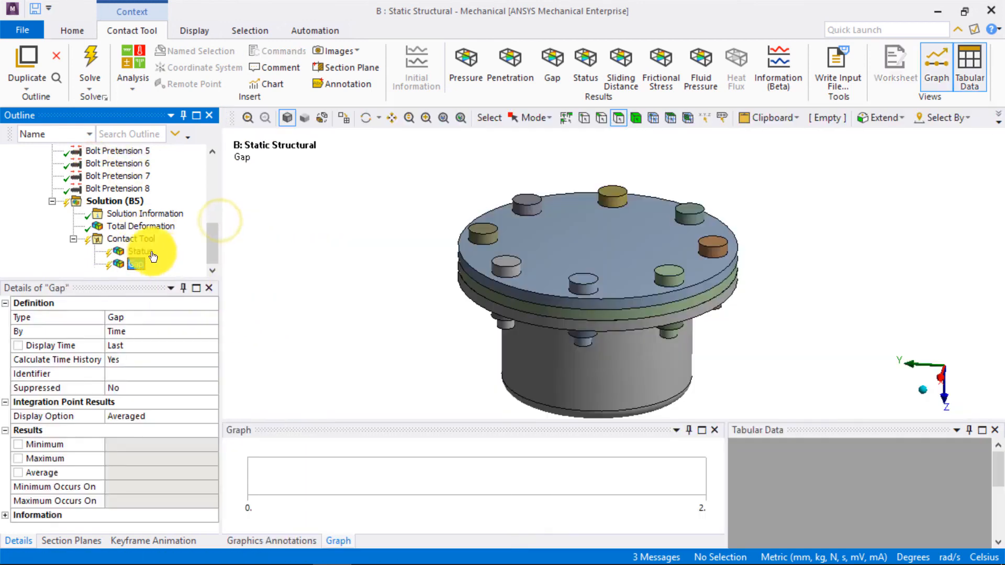
click(131, 240)
right_click(130, 241)
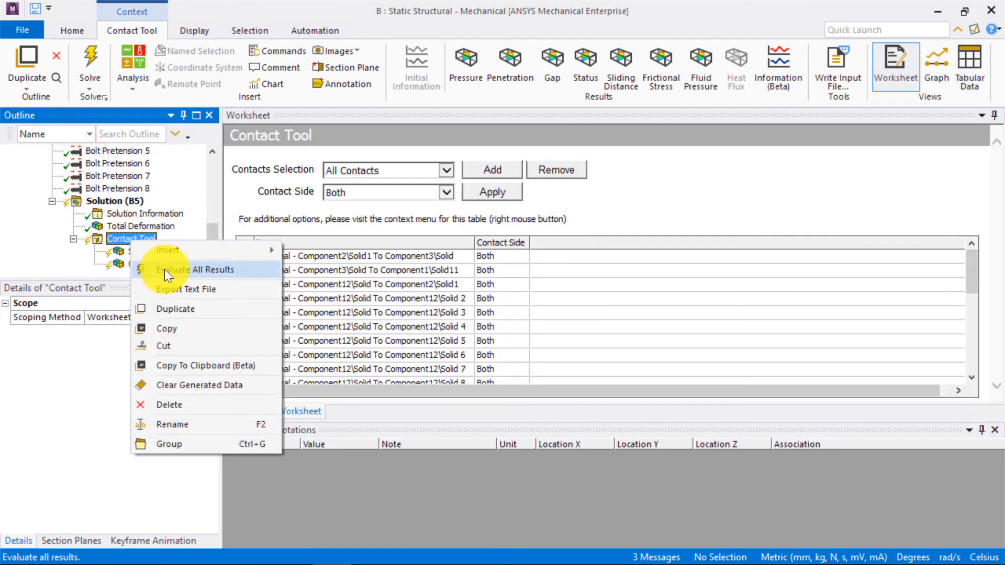
click(165, 268)
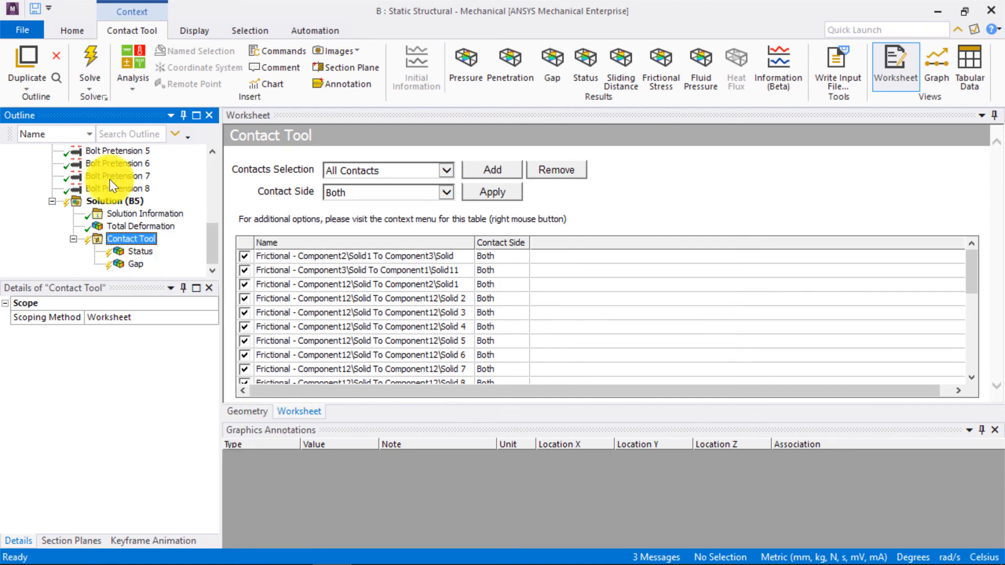
- Examine the contact Status and Gap results on the flange faces, looking at each along the Z axis
click(141, 253)
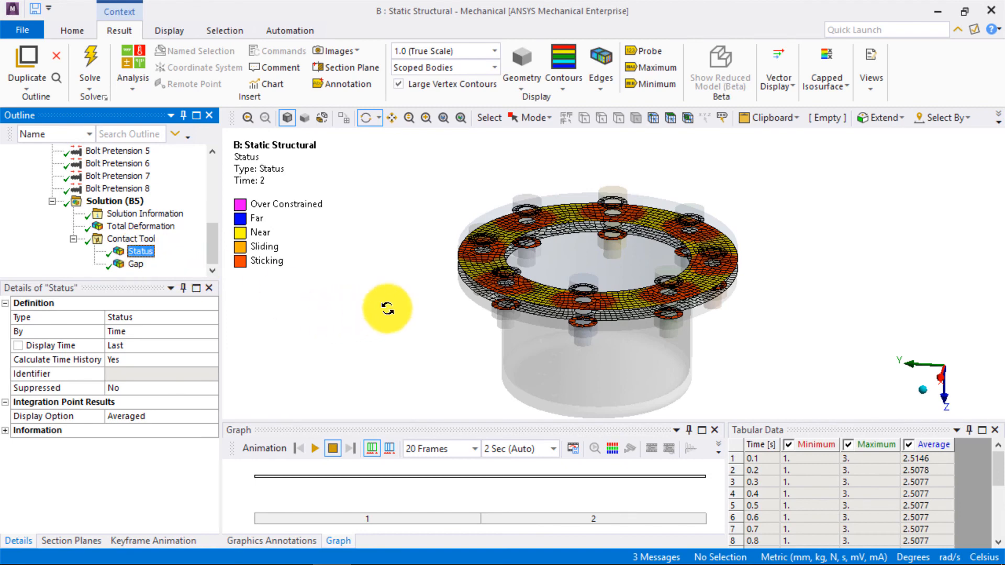
click(942, 345)
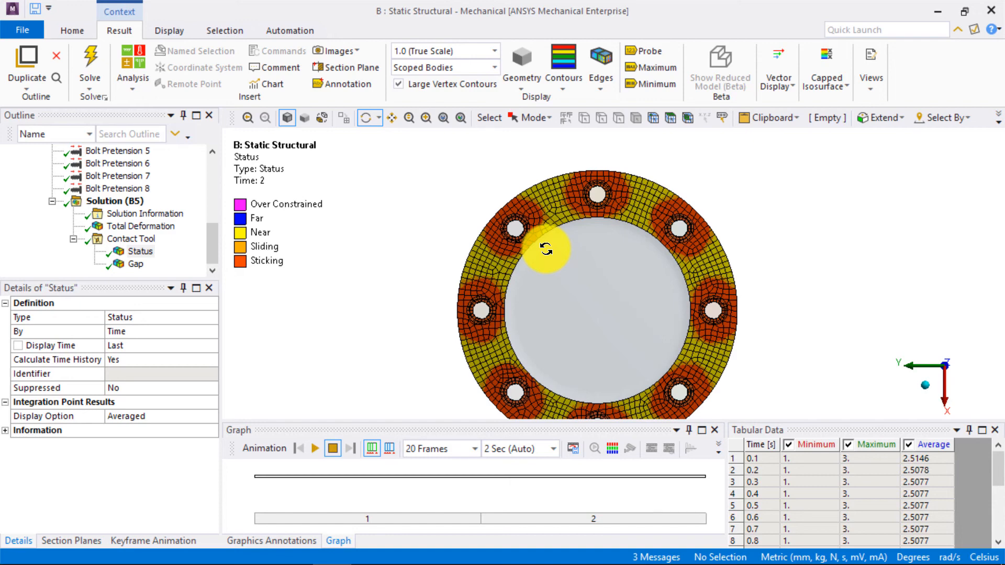
click(135, 264)
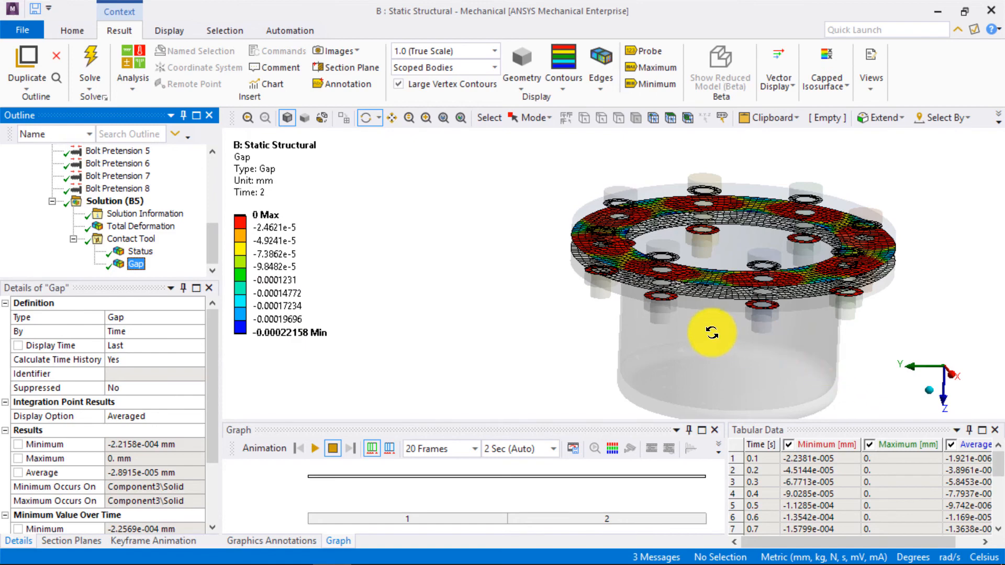
drag(713, 337, 722, 337)
scroll(611, 212, up, 3)
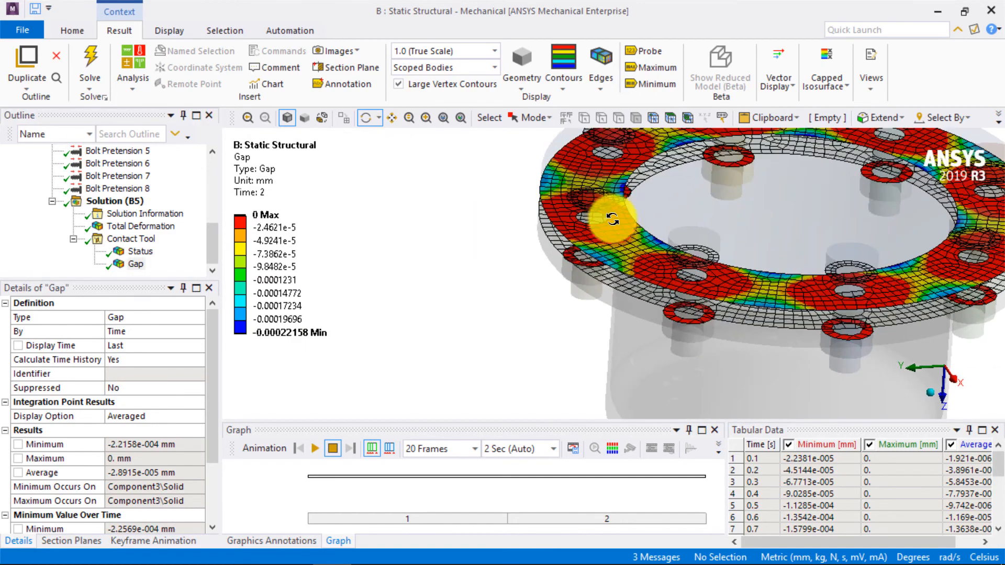
click(950, 349)
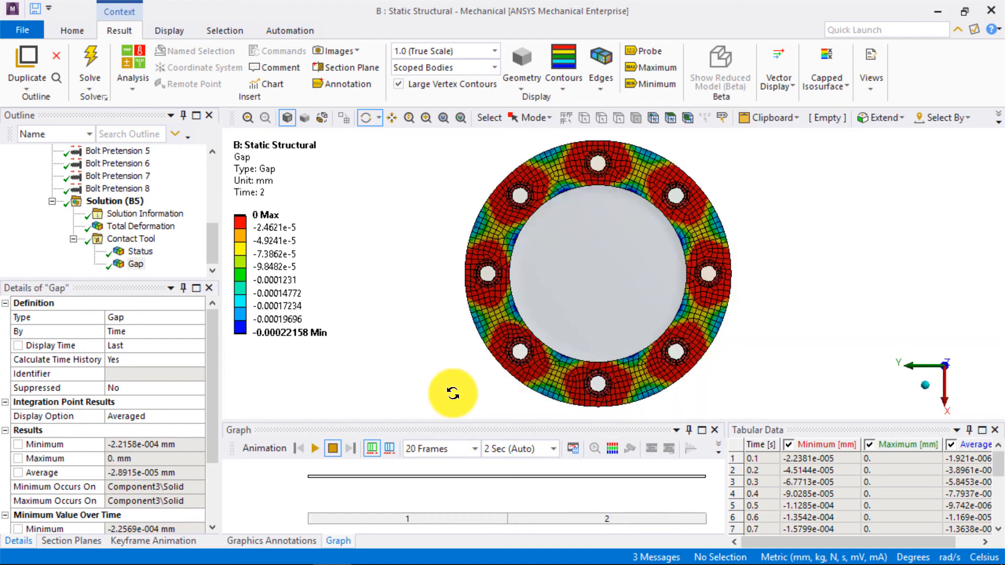
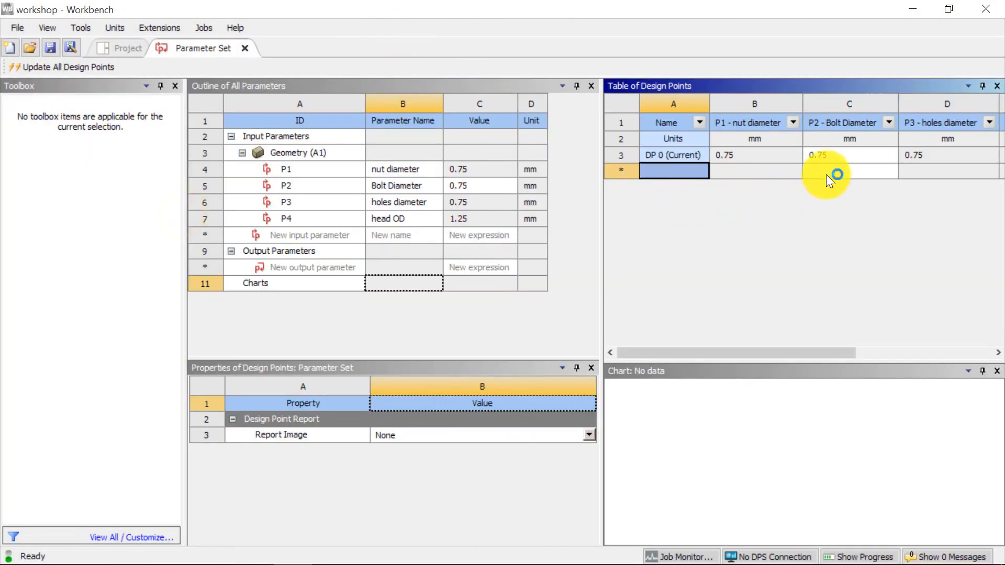
- Add a design point with a Bolt Diameter of 0.9 mm to the parameter set and retain its data
click(827, 175)
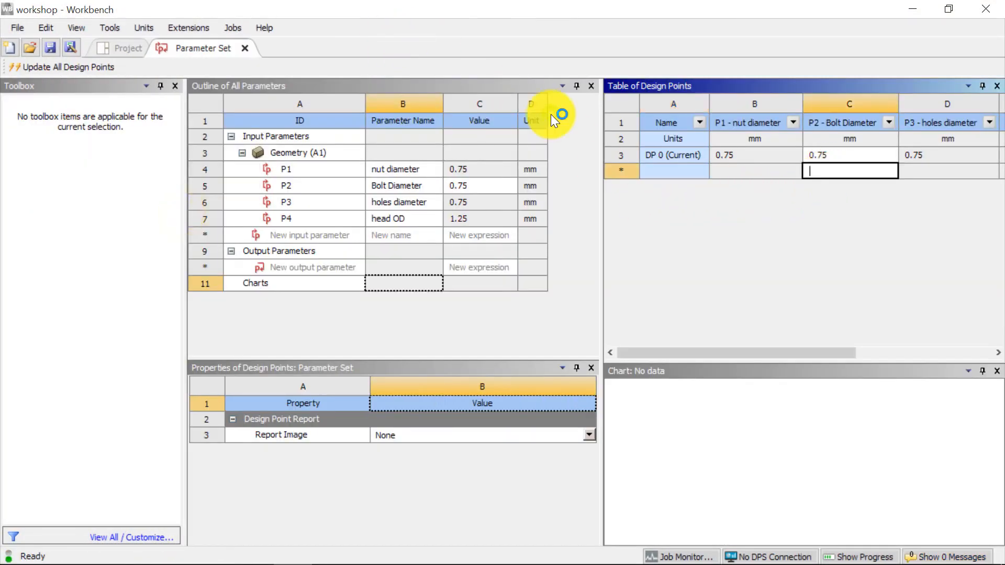
text(0.)
text(9)
key(Return)
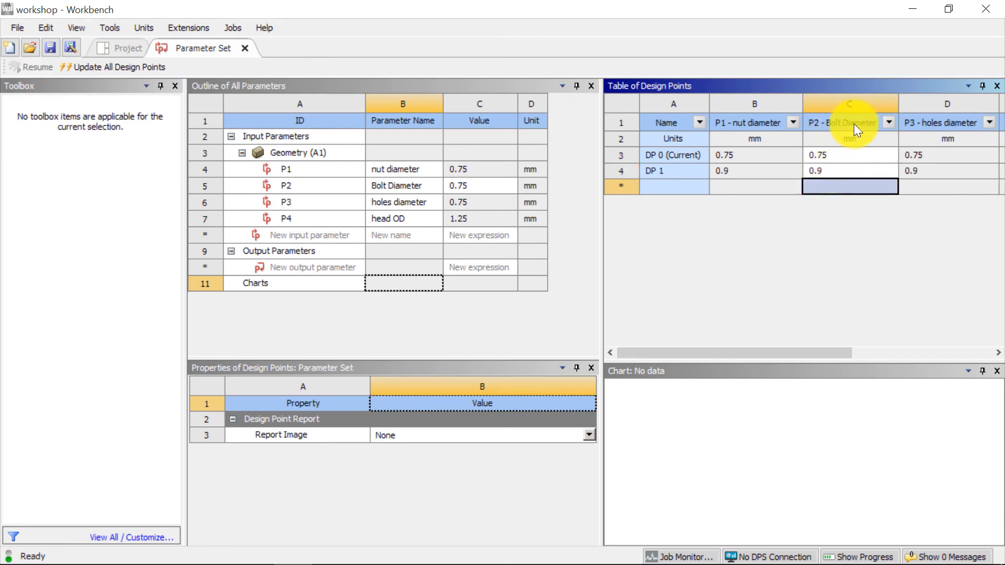
drag(753, 354, 906, 363)
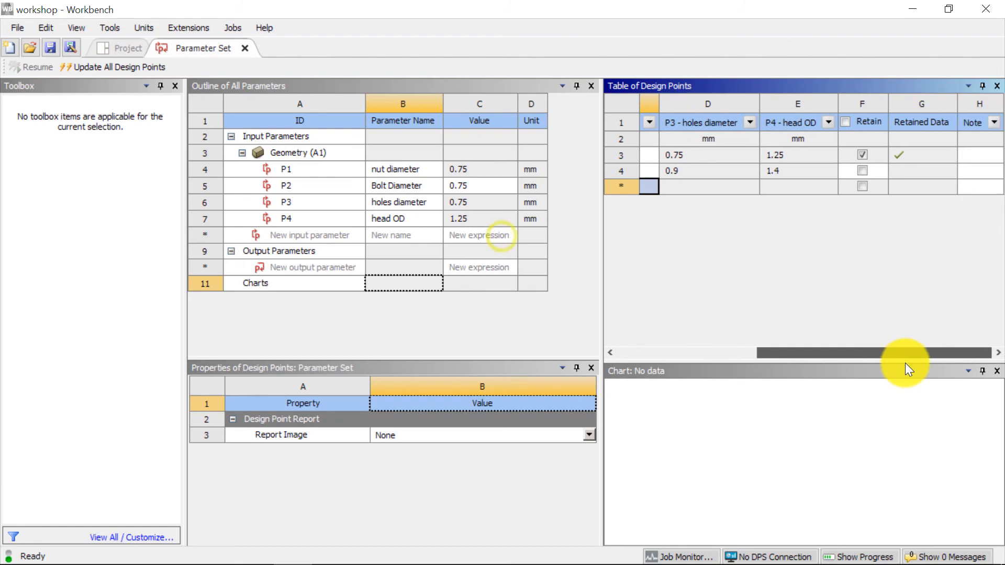
click(863, 171)
- Make DP 1 the current design point, close the parameter set and update the whole project
drag(856, 352, 702, 369)
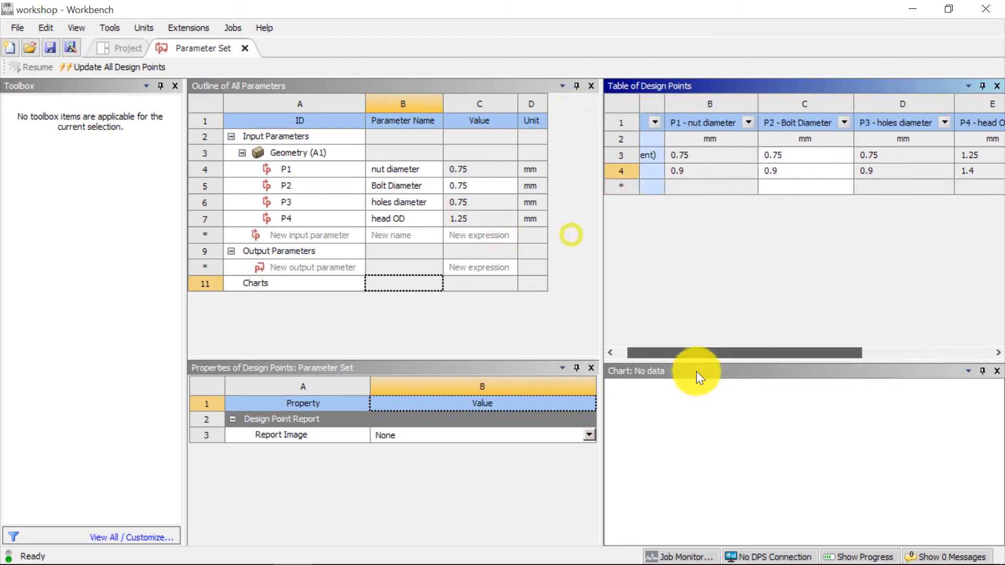
click(674, 173)
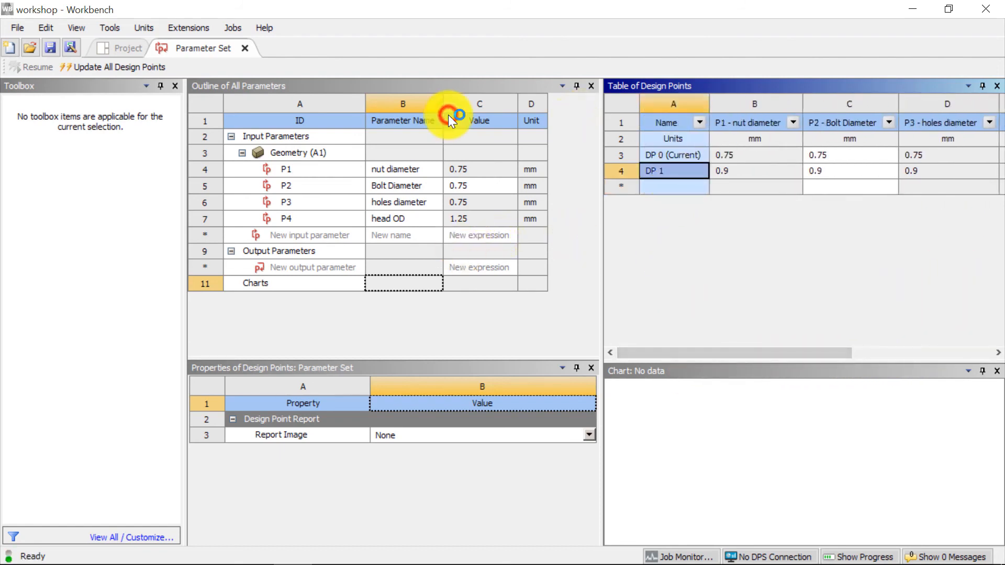
right_click(673, 173)
click(480, 187)
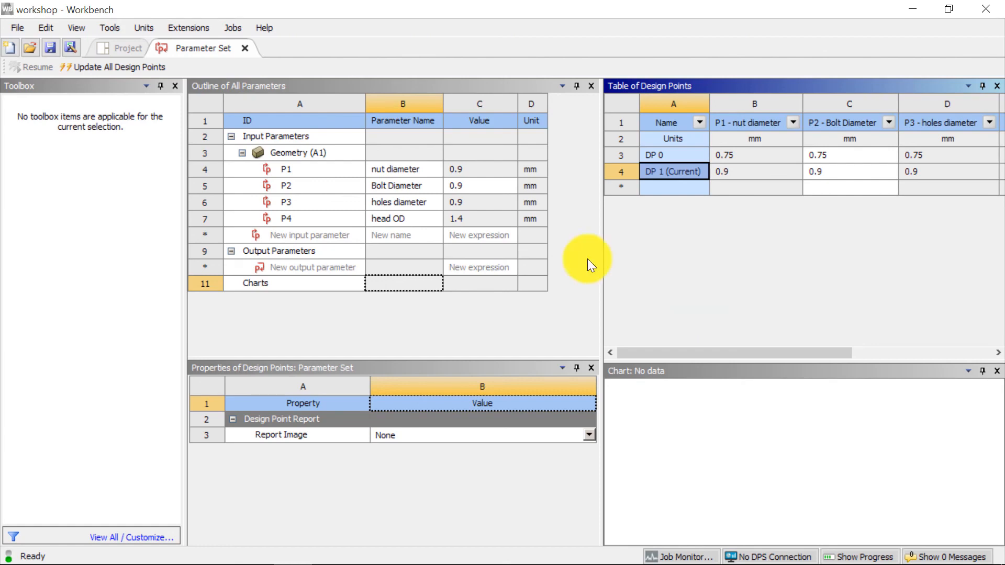
click(244, 48)
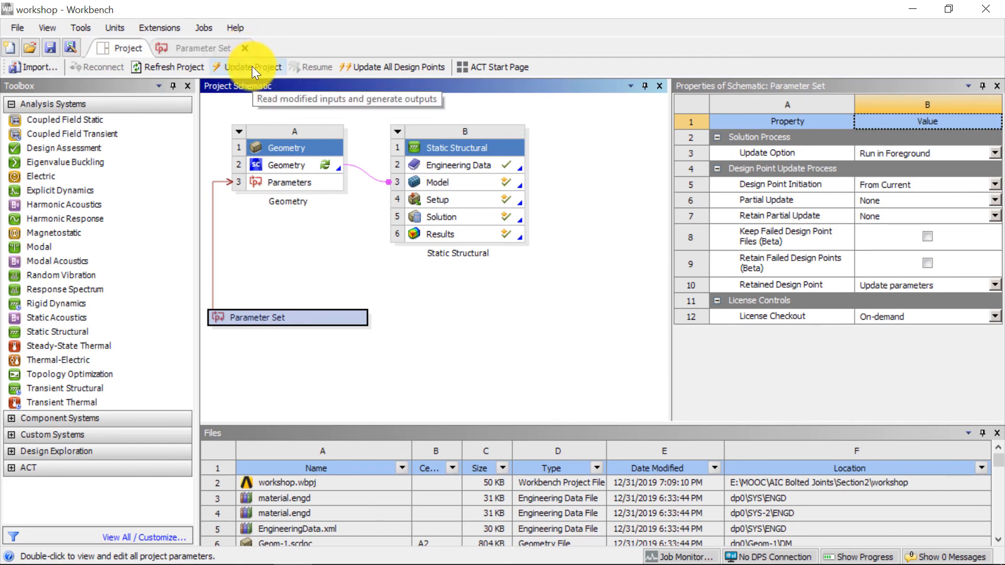
click(253, 66)
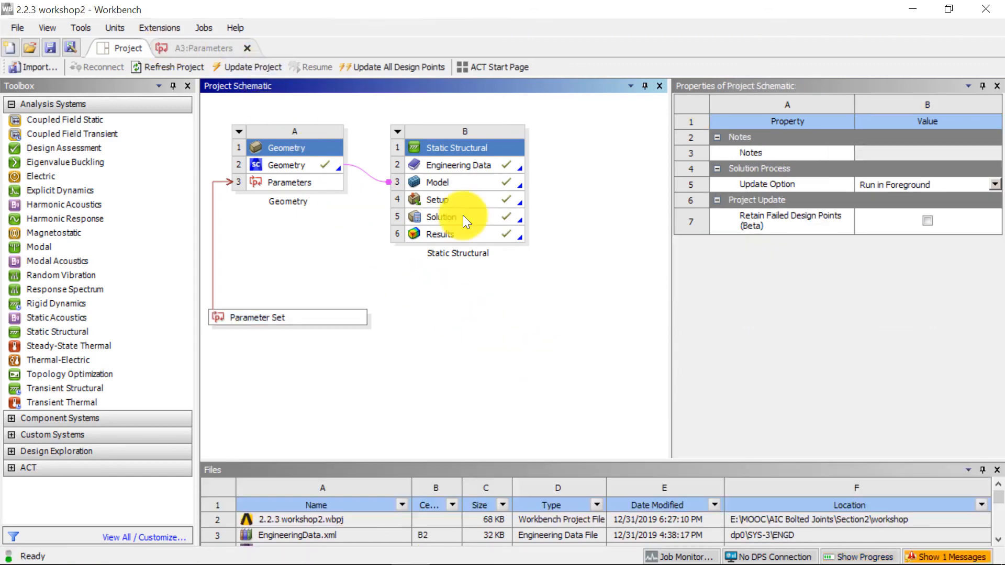
- Open the Static Structural solution in Mechanical and show its Total Deformation result at 1.0 (True Scale)
double_click(462, 217)
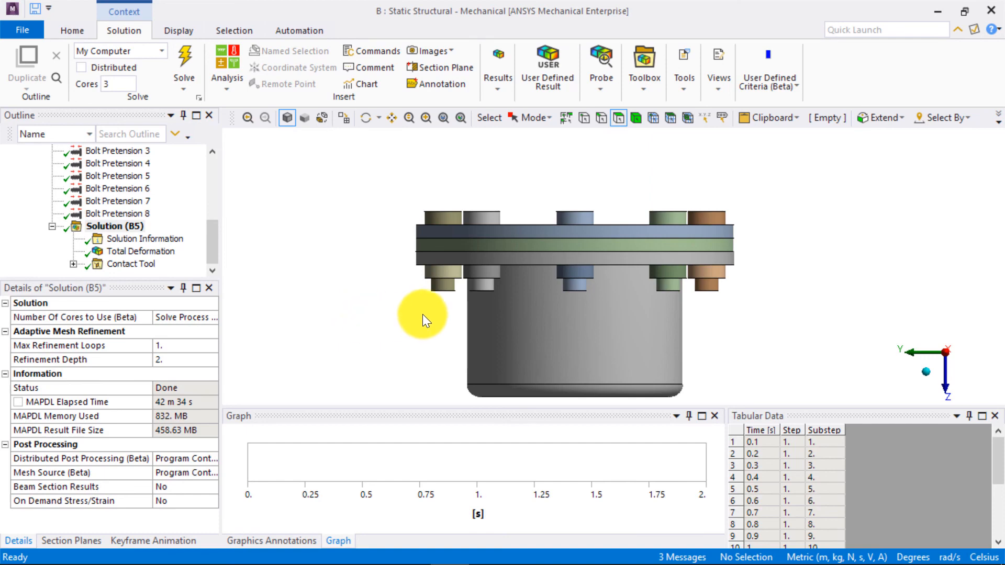
click(145, 253)
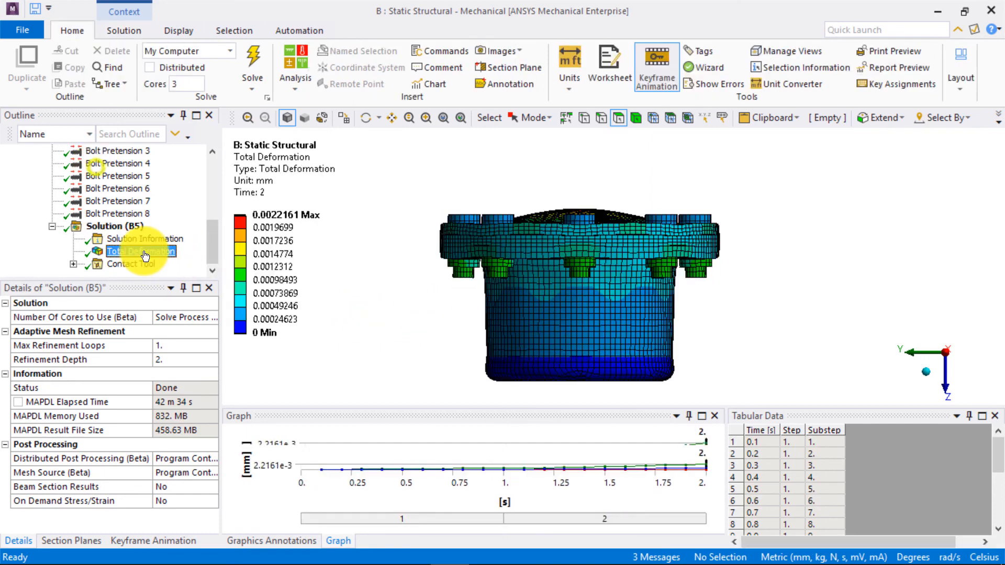
drag(466, 285, 465, 291)
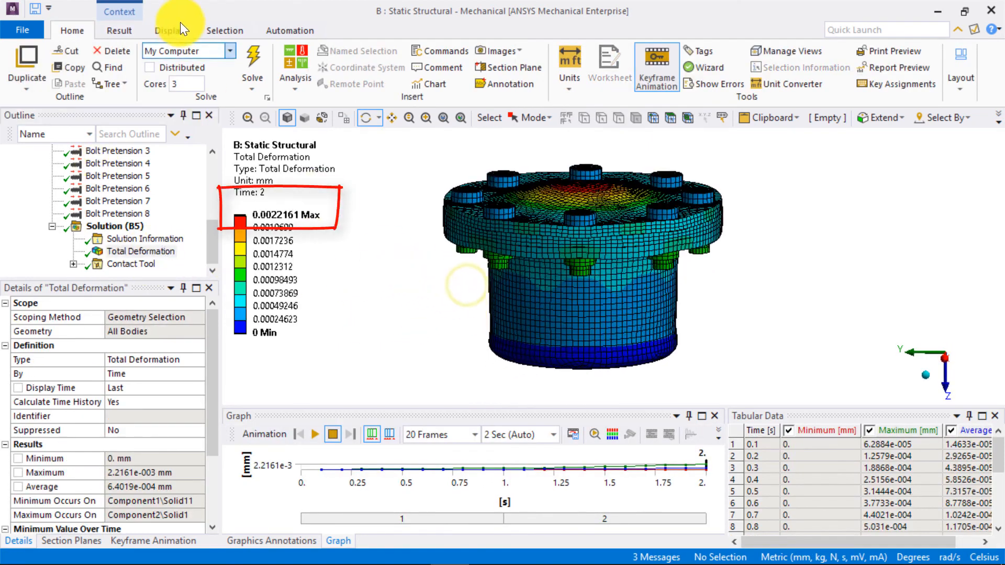
click(119, 30)
click(494, 51)
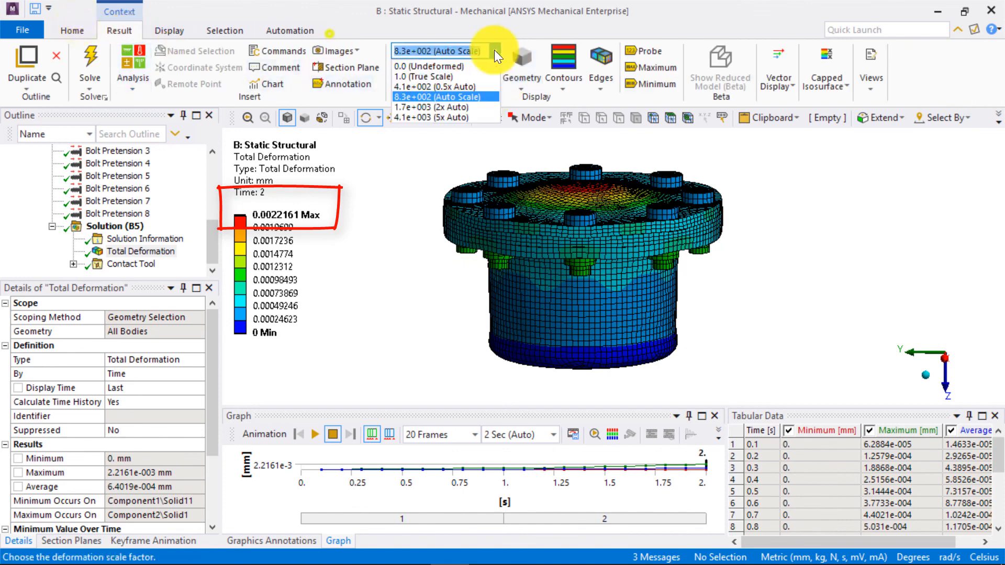
click(456, 77)
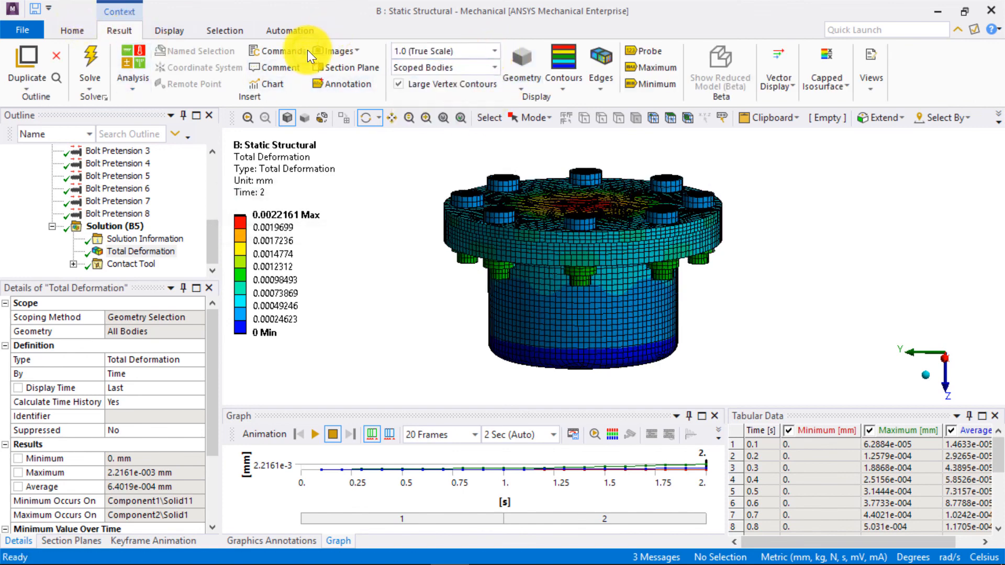
- Examine the updated design's contact Status and Gap results, viewing the flange face along the Z axis
click(73, 263)
click(141, 254)
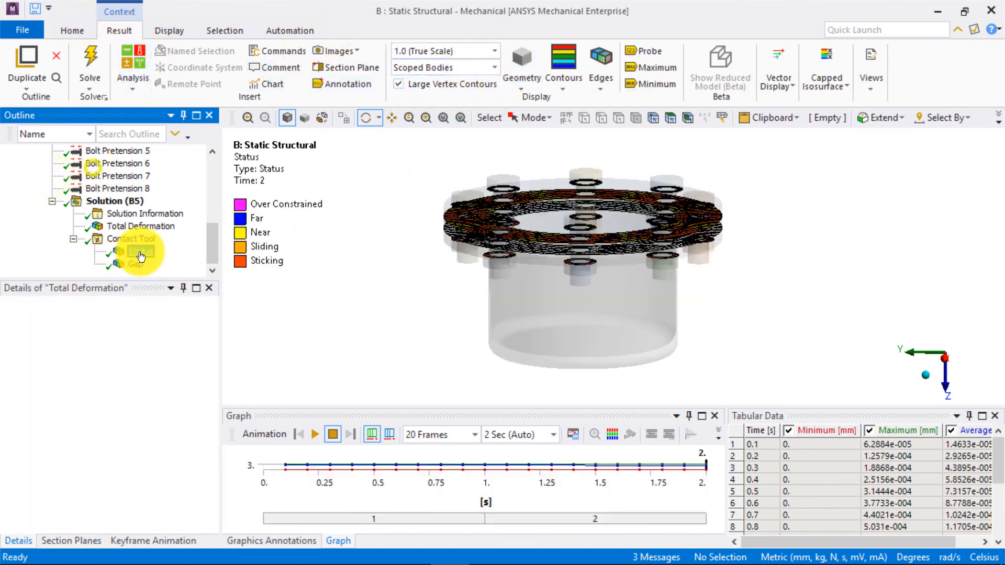
drag(560, 269, 558, 329)
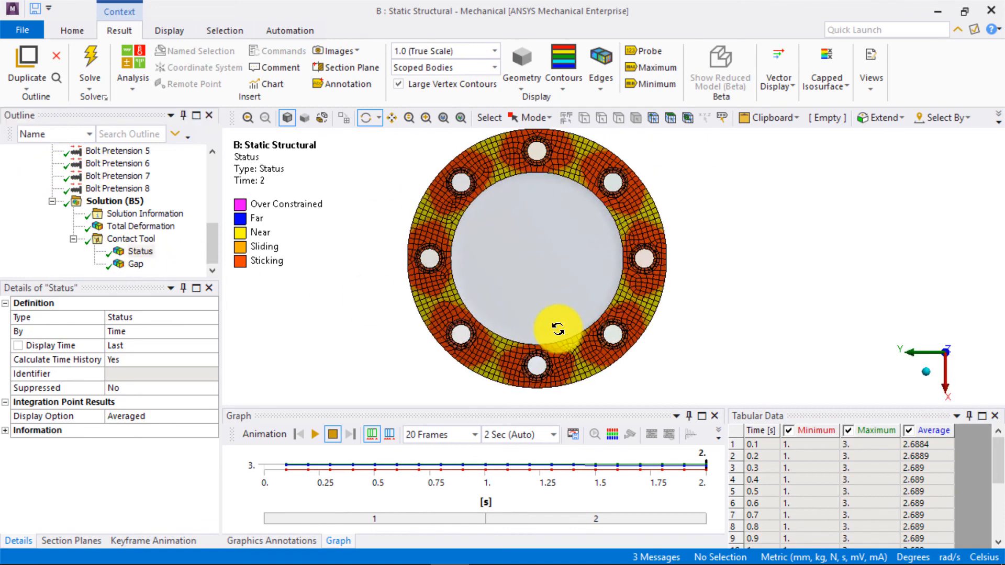
ctrl+middle_drag(367, 204, 367, 211)
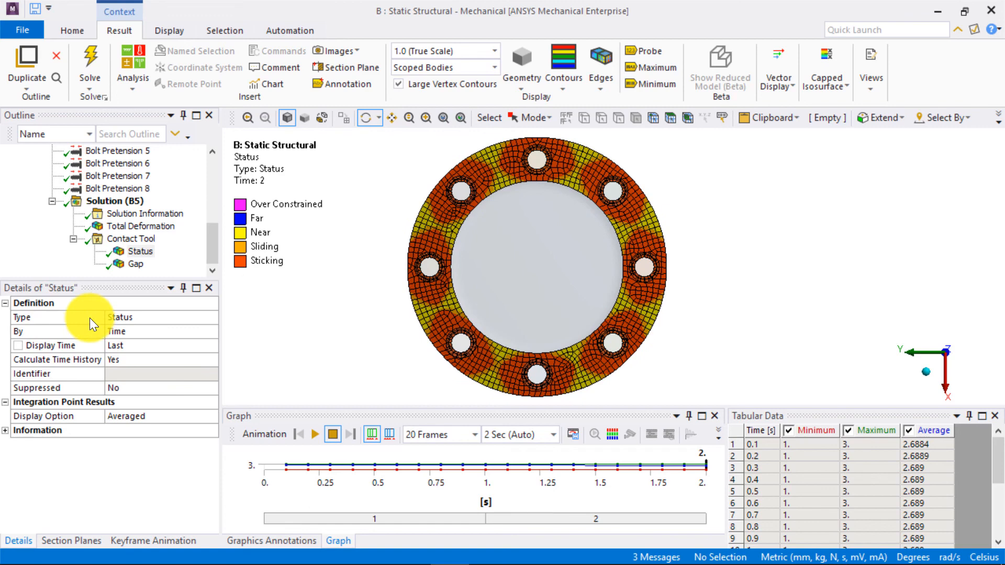
click(130, 265)
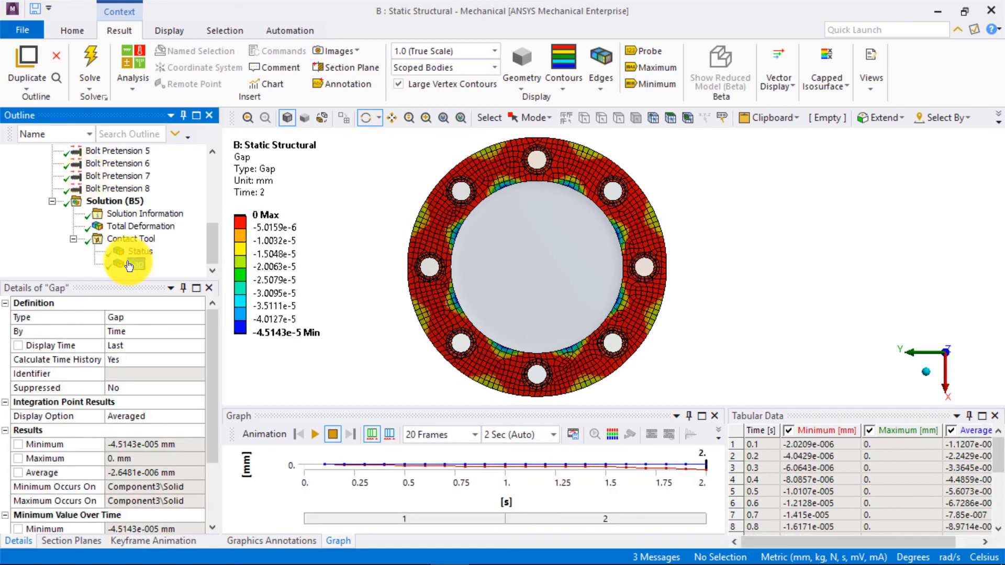